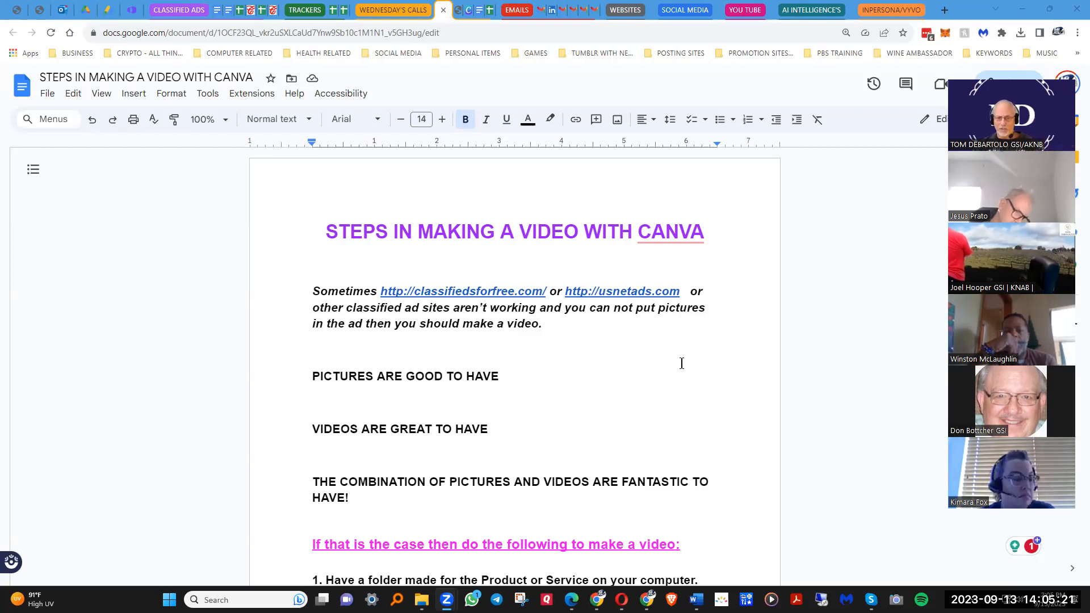
Read the document's introduction and steps 1 to 3 on preparing a product folder and choosing pictures.
scroll(823, 312, down, 1)
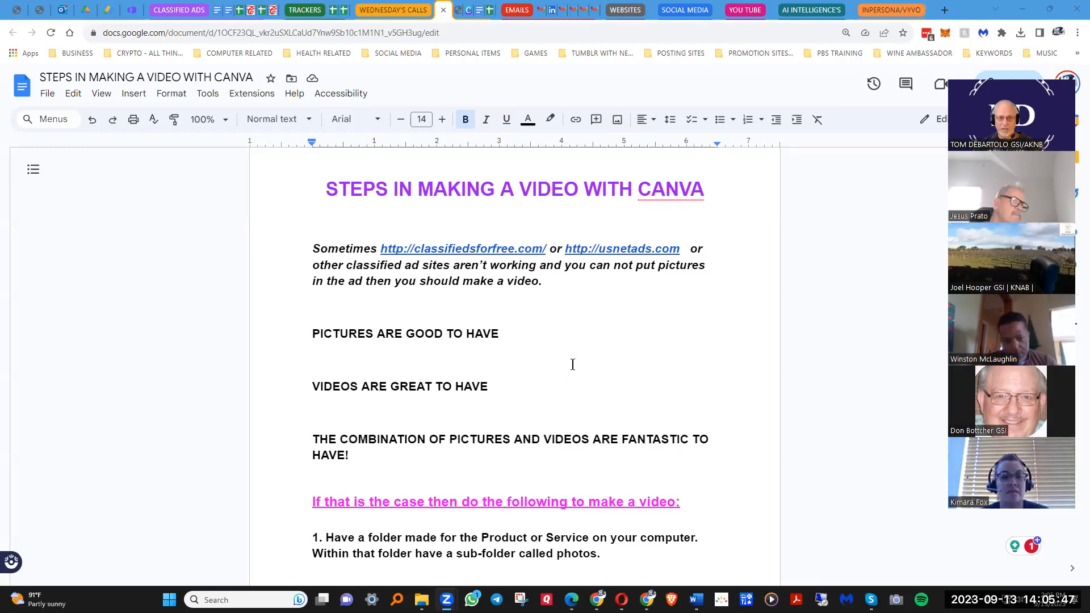
scroll(491, 397, down, 1)
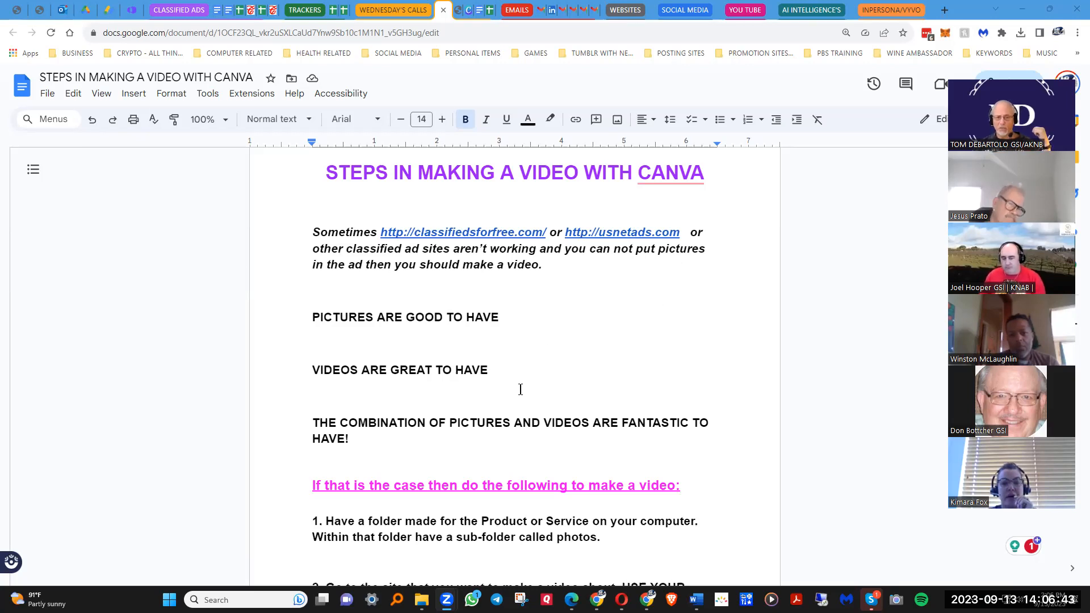
scroll(691, 298, down, 4)
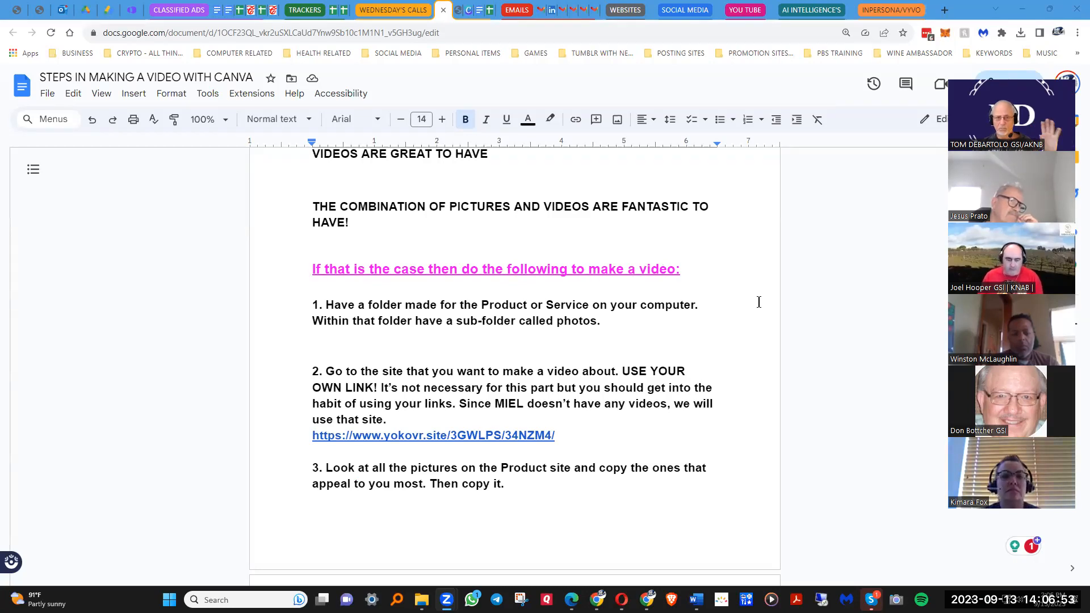
scroll(750, 292, down, 1)
scroll(746, 287, down, 2)
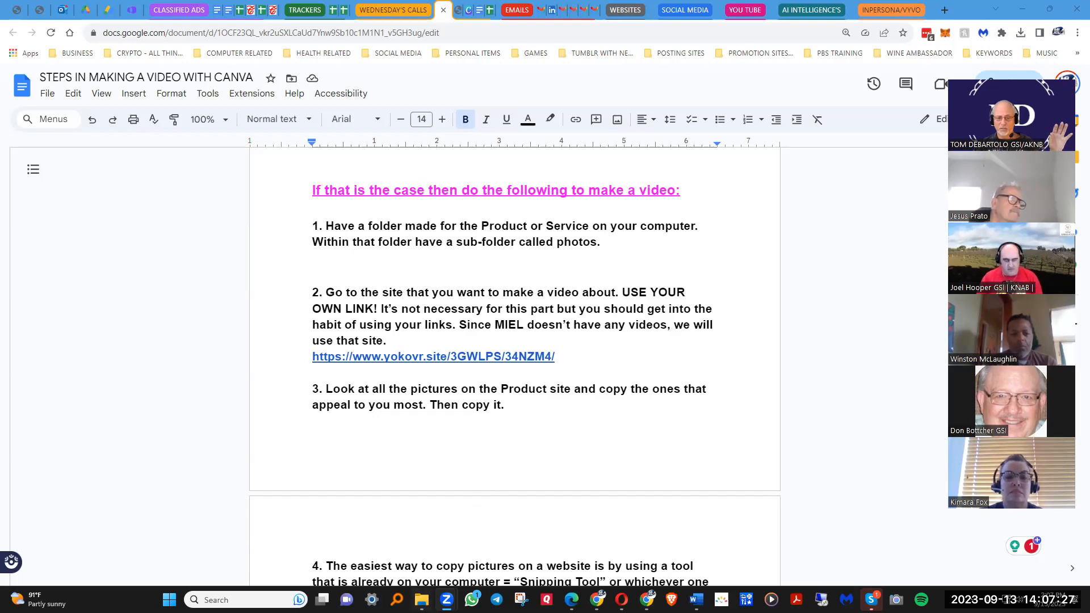
Switch to File Explorer and expand the WORK AT HOME PROGRAM folder and its DTC AMBASSADOR FORMALLY WINE AMBASSADOR subfolder.
mouse_move(421, 599)
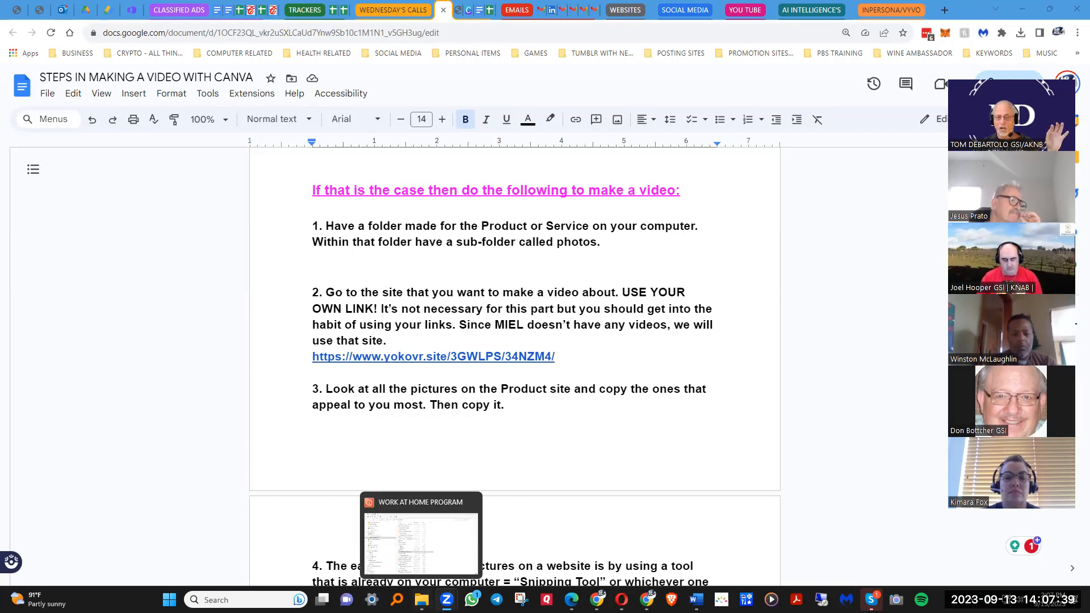
click(421, 533)
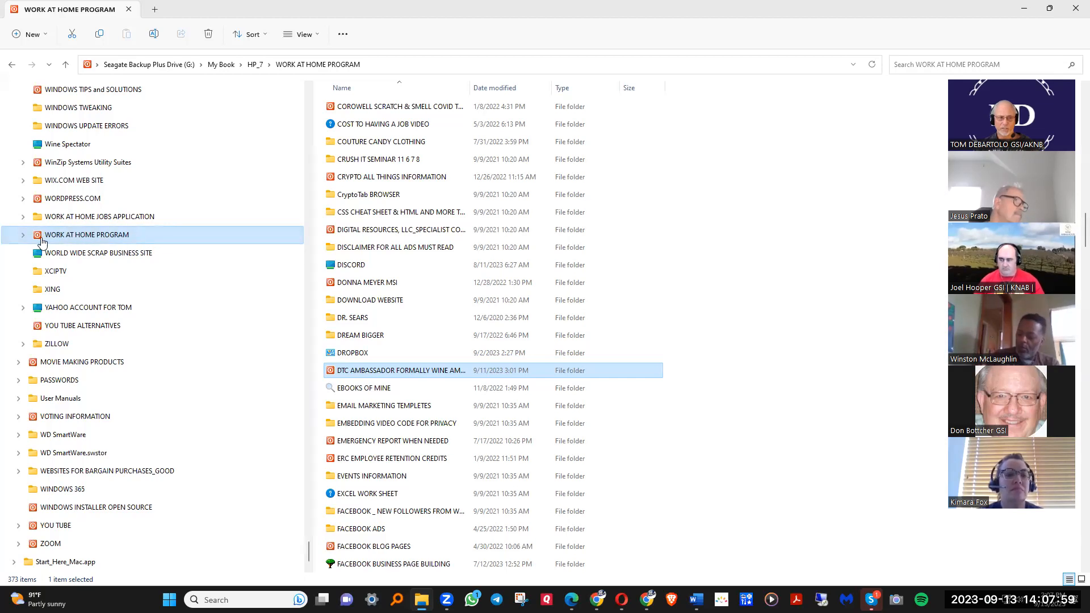
click(23, 235)
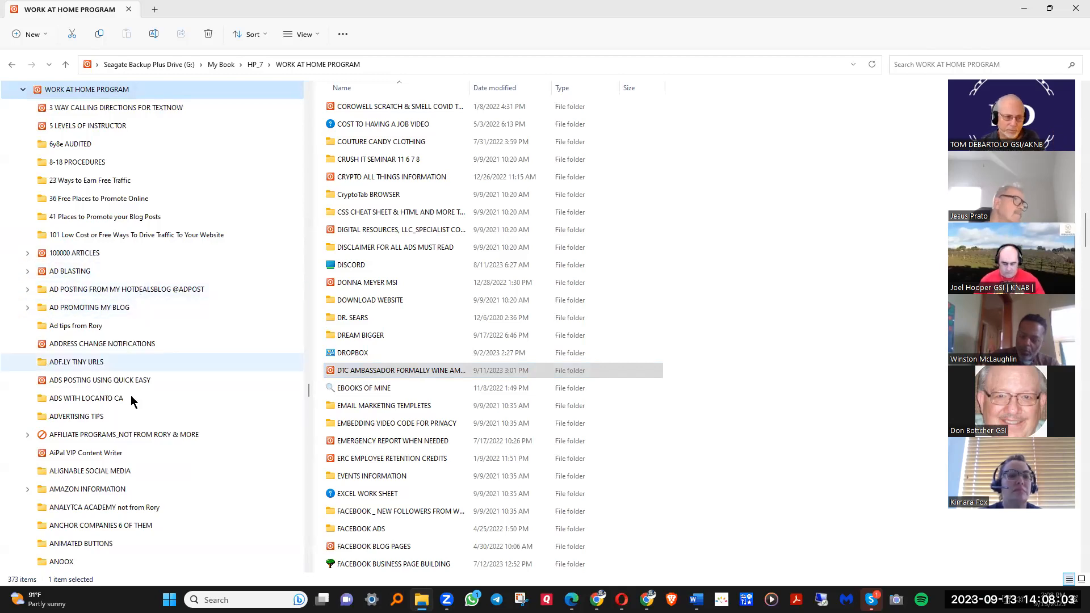
scroll(129, 307, down, 3)
scroll(129, 307, down, 7)
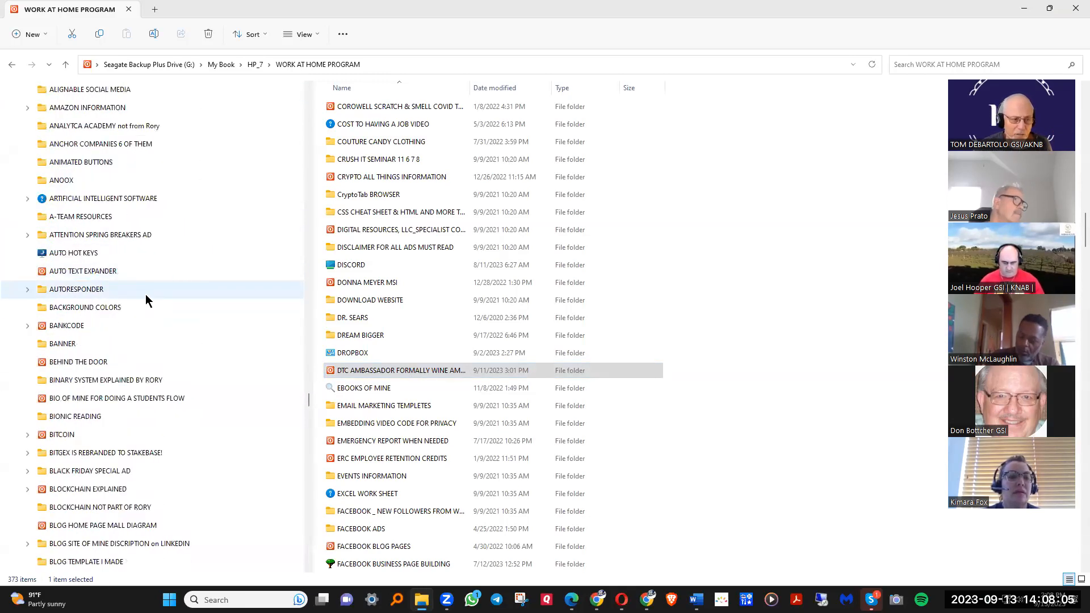
scroll(147, 284, down, 6)
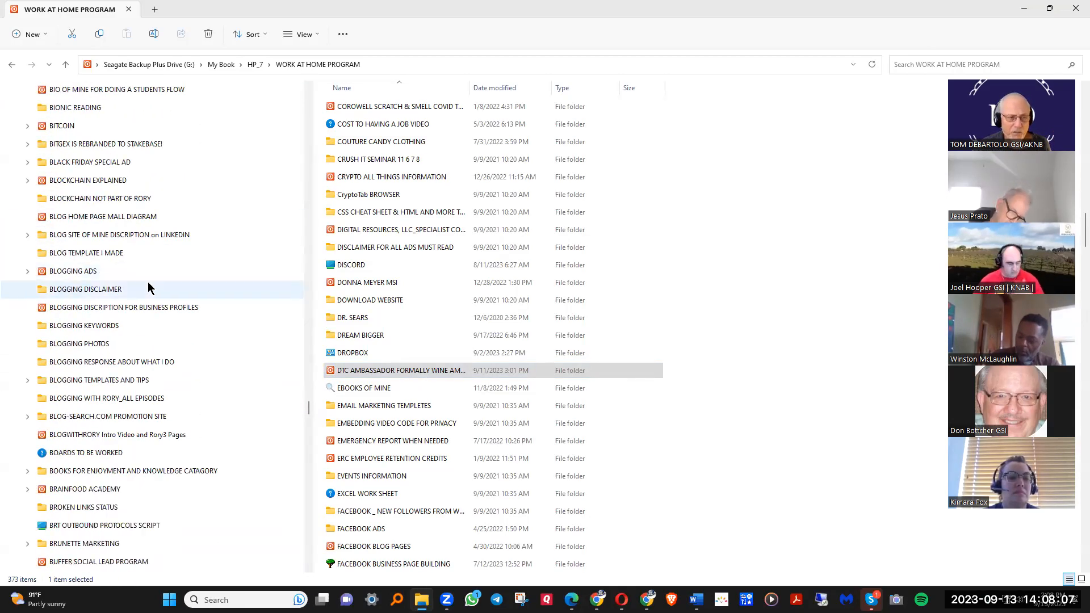
scroll(150, 289, down, 5)
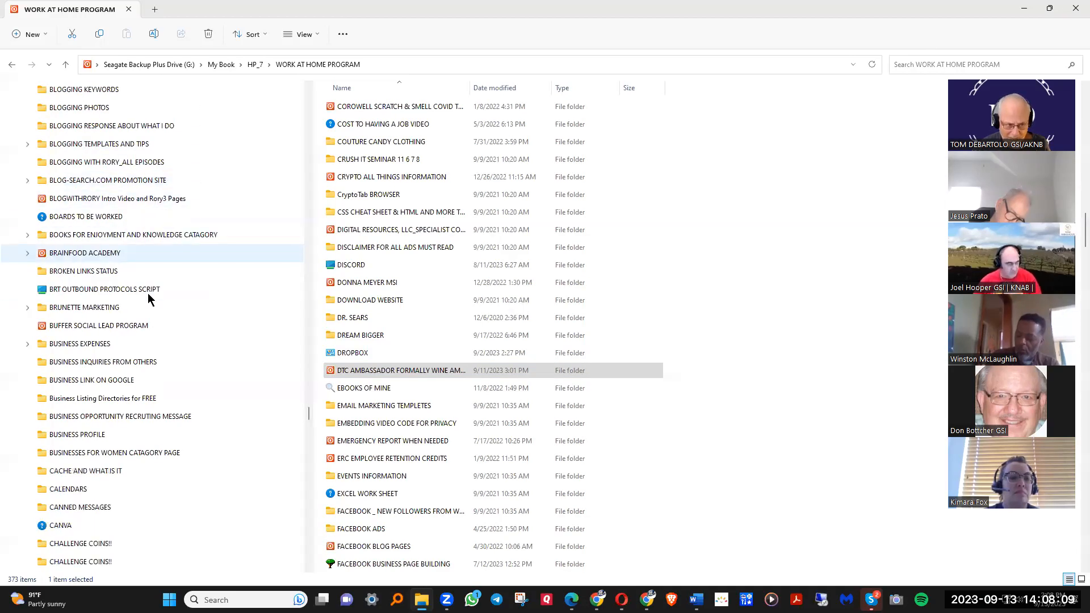
scroll(149, 294, down, 6)
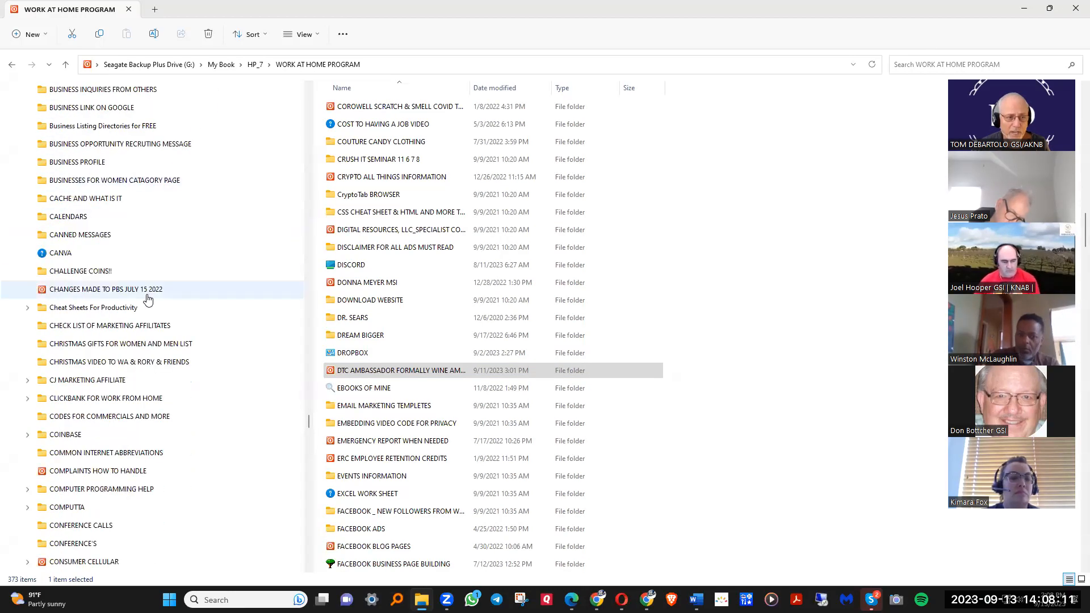
scroll(143, 308, down, 8)
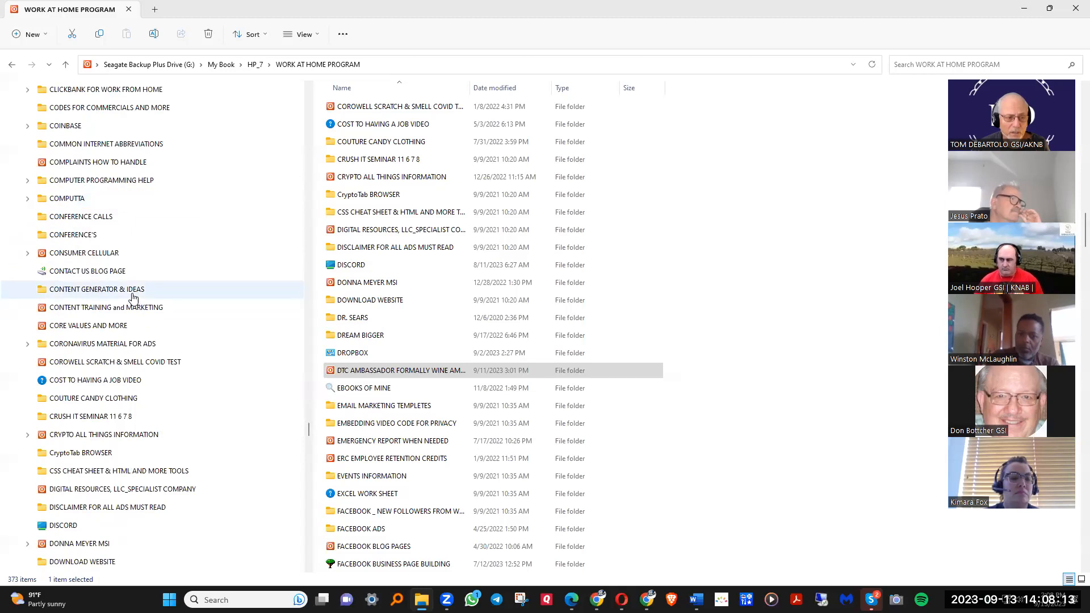
scroll(129, 303, down, 1)
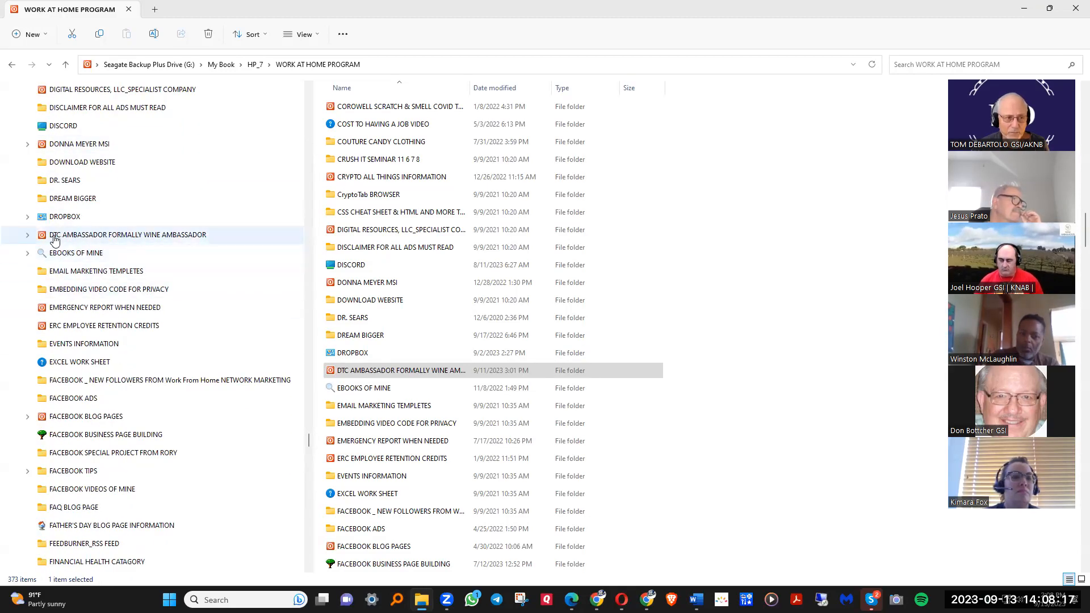
click(26, 235)
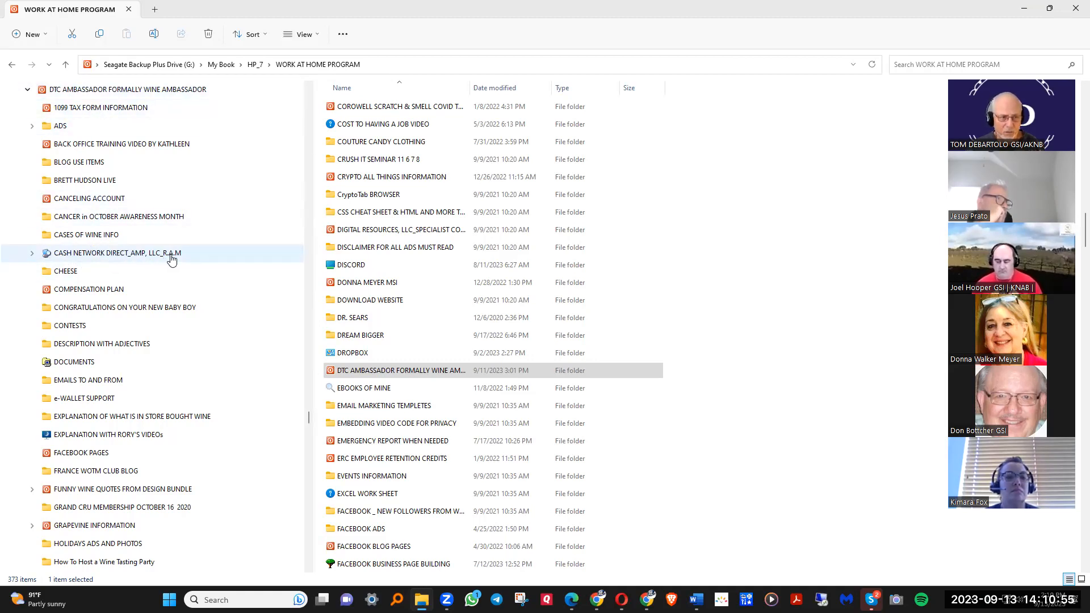
Expand CASH NETWORK DIRECT_AMP, LLC_R.A.M and its KIOSKS folder, and open the PHOTOS subfolder of MIEL.
click(32, 253)
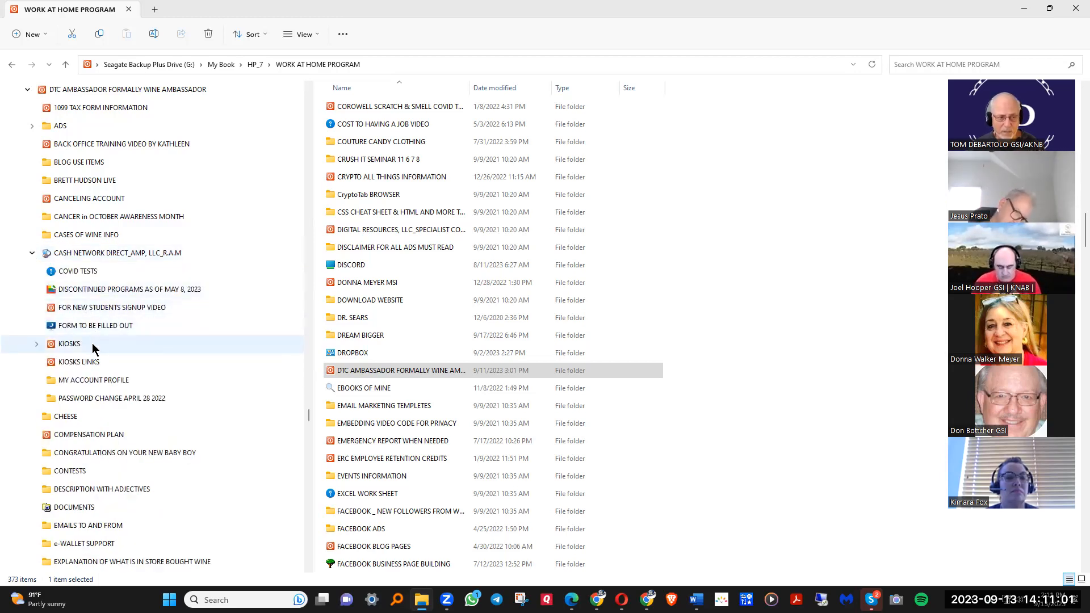
scroll(101, 328, down, 2)
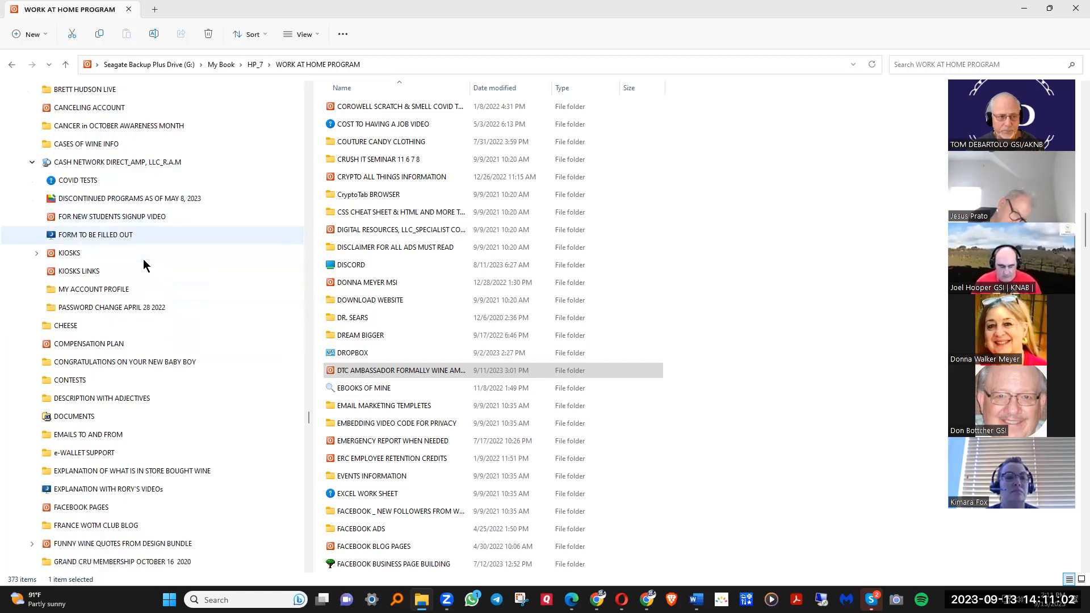
click(37, 254)
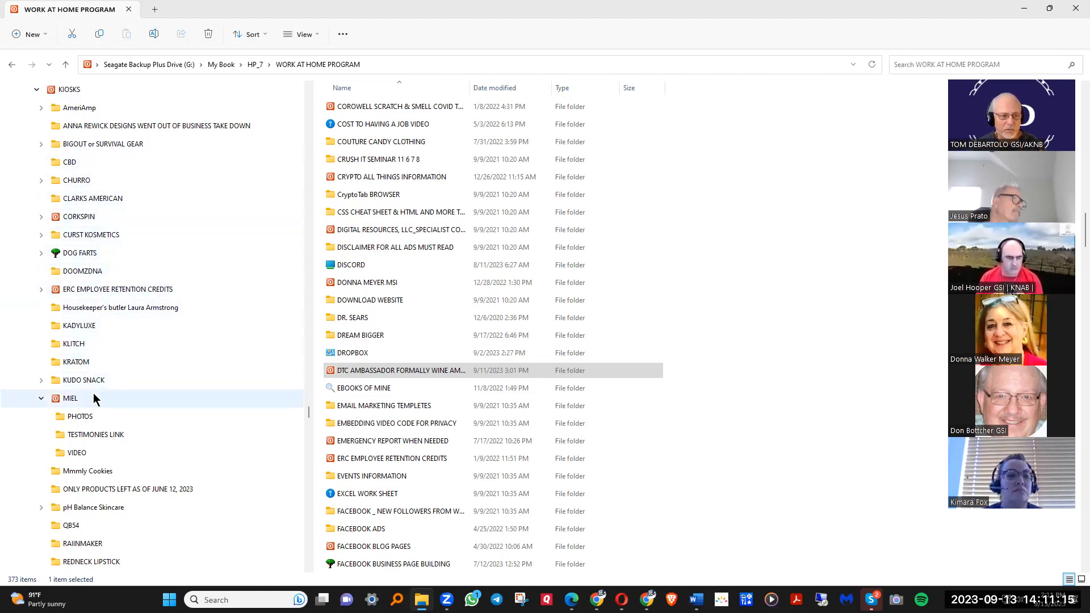
scroll(115, 293, down, 2)
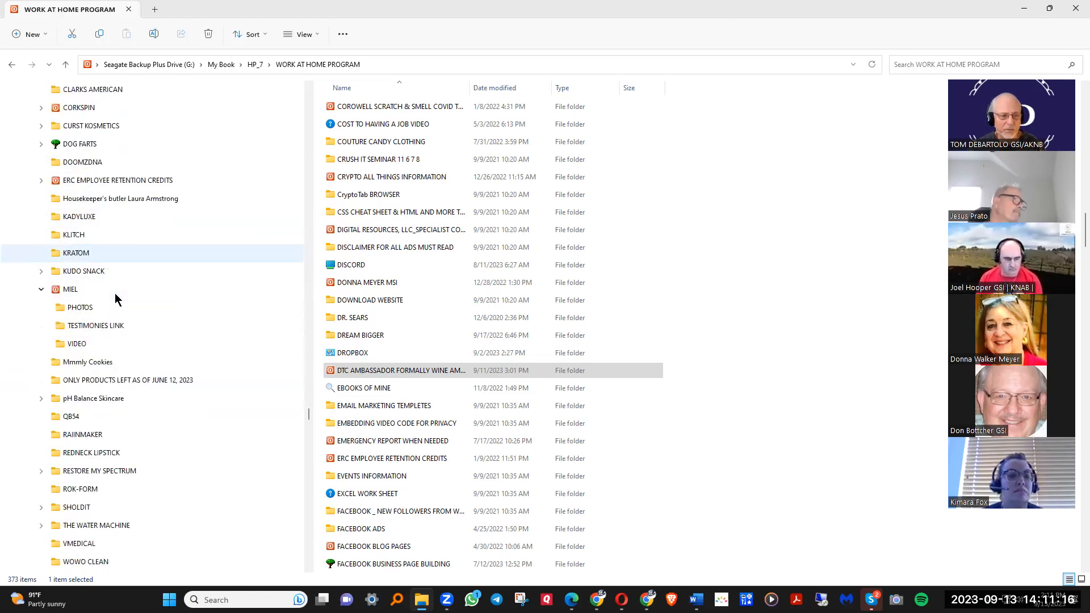
click(86, 294)
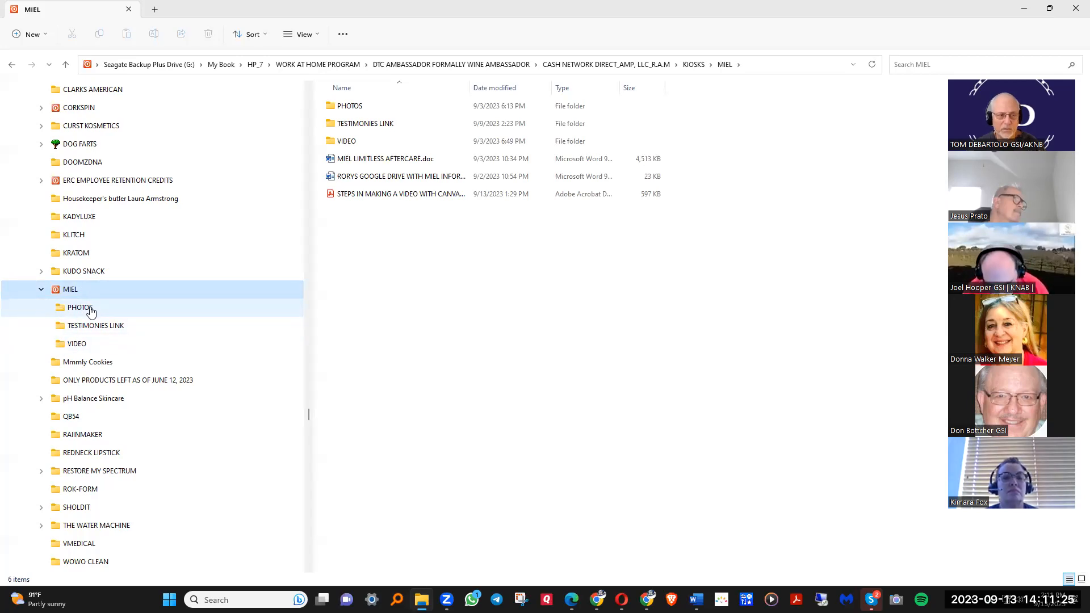
click(90, 309)
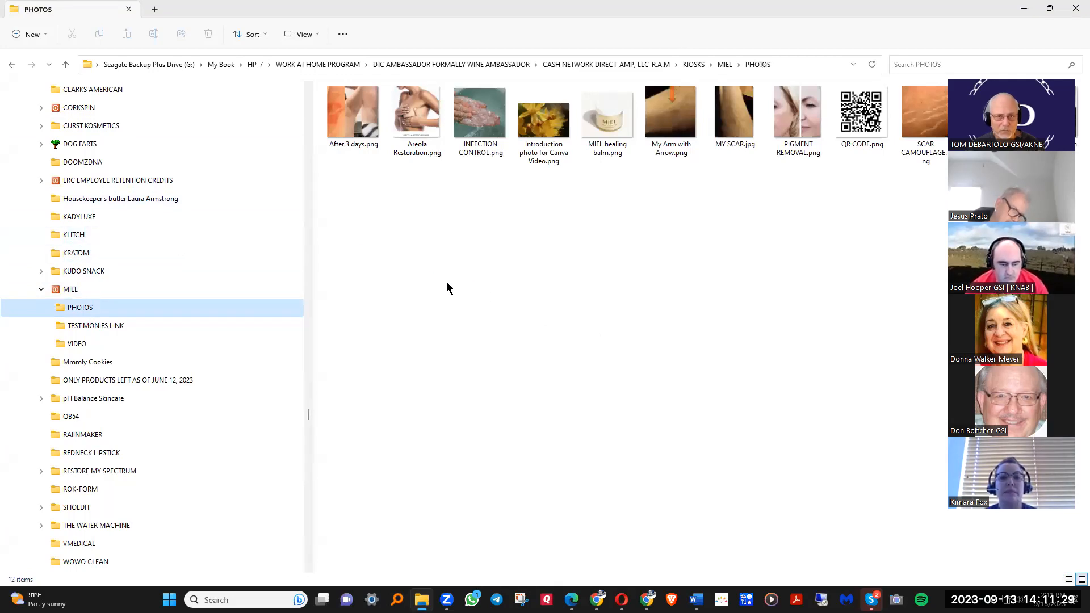
Return to the Google Docs document and read on from step 2 to step 4 about copying website pictures.
click(1025, 10)
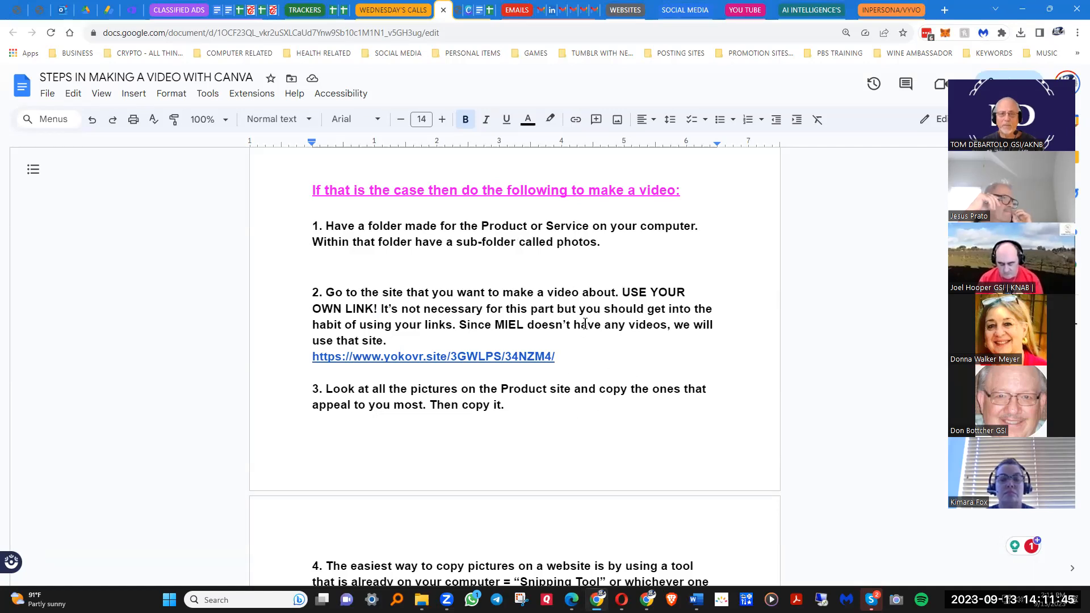
scroll(621, 267, down, 2)
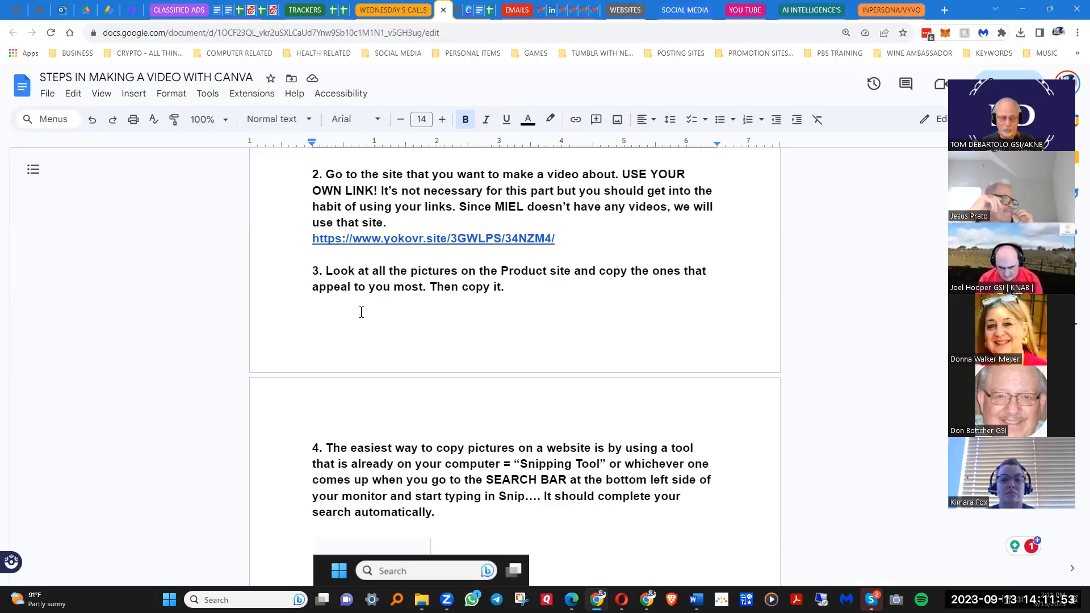
scroll(539, 306, down, 2)
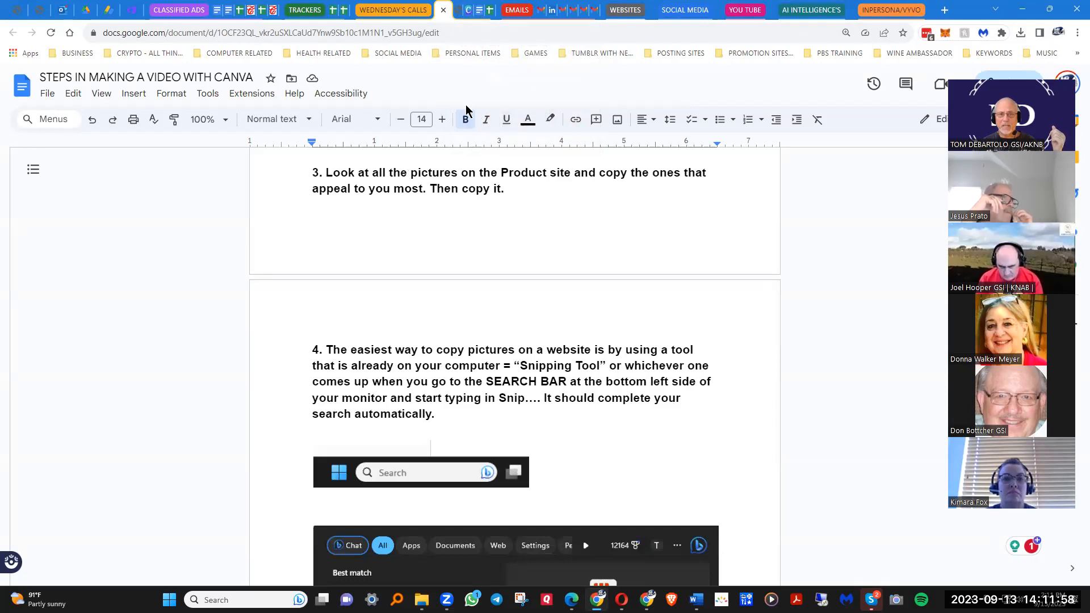
Switch to the mielhealing.com product page and look through the Before + After pictures to the end of the gallery.
click(457, 11)
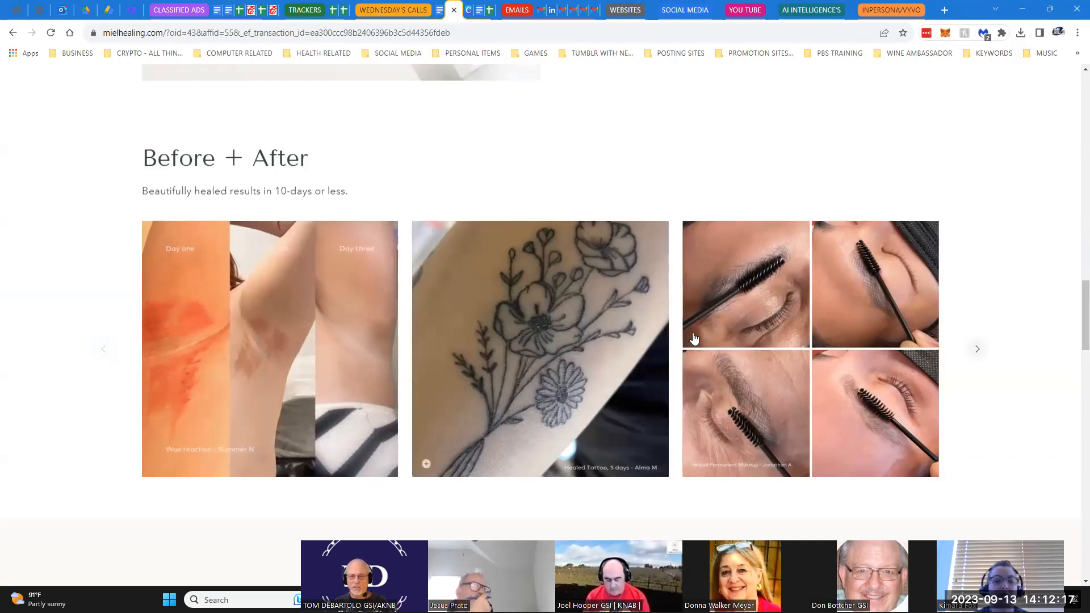
click(976, 350)
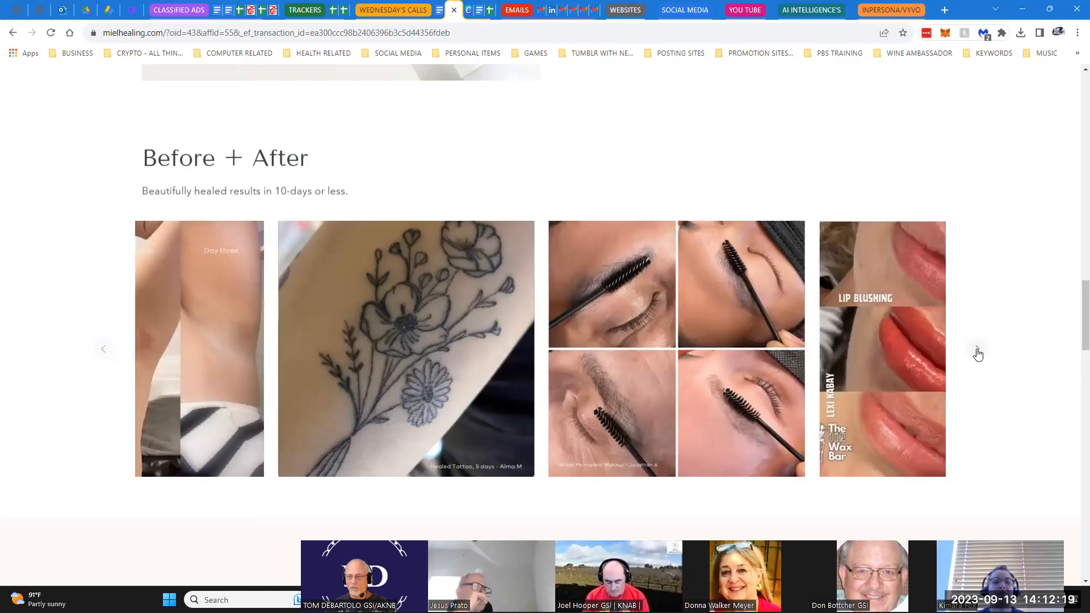
click(977, 350)
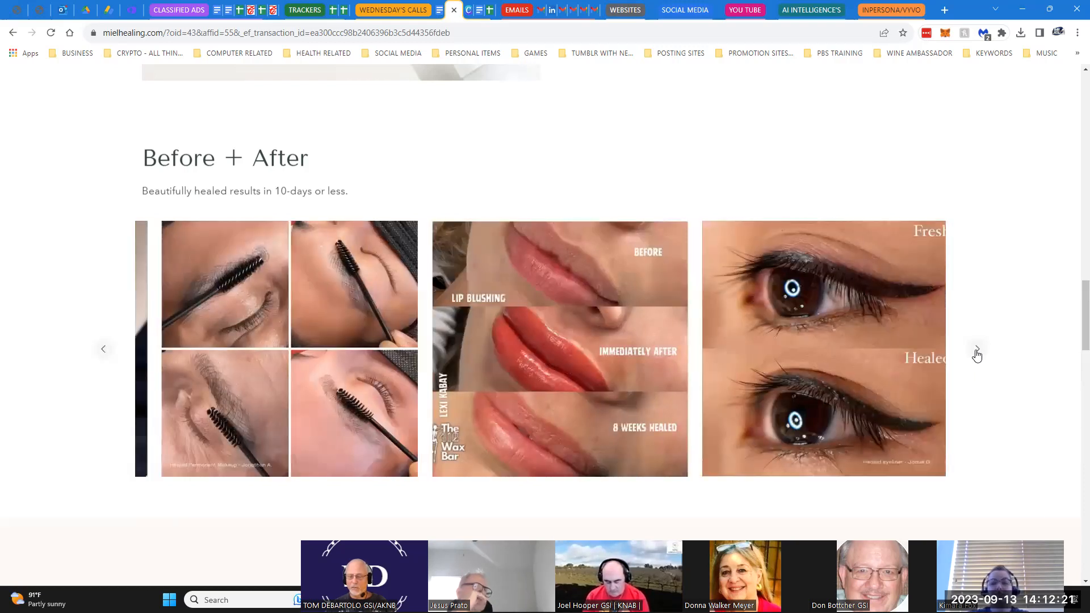
click(976, 350)
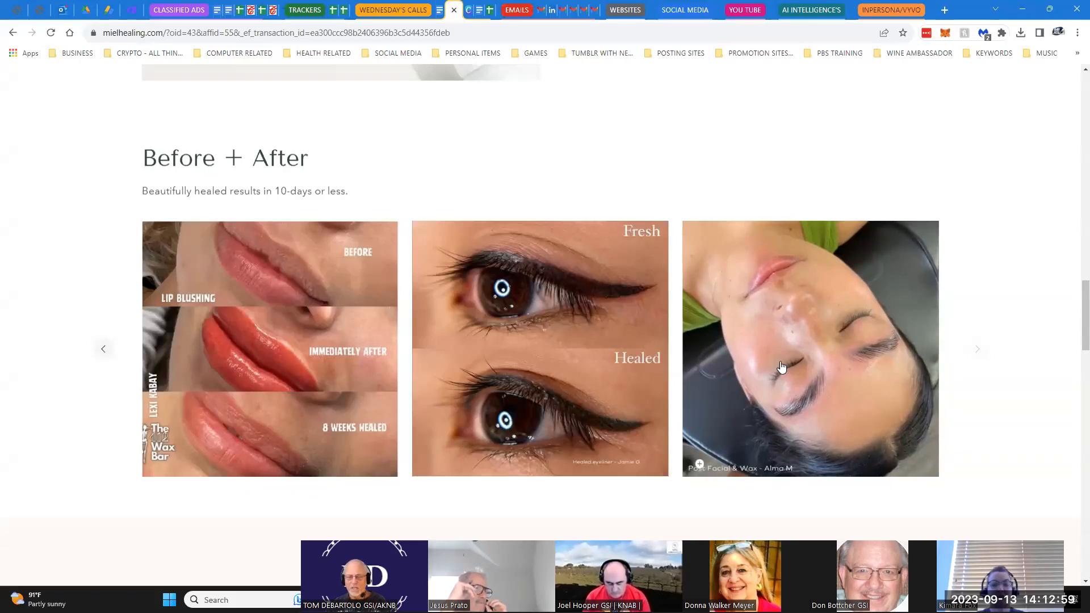
Go back to the instructions document and review step 4 with its Snipping Tool screenshots.
click(439, 11)
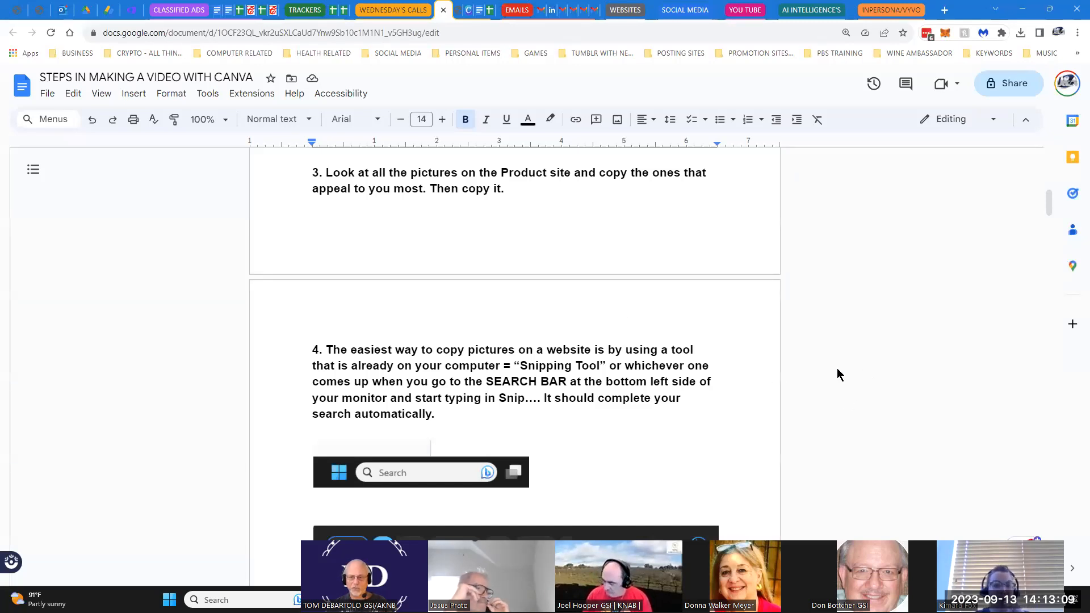
scroll(746, 323, down, 1)
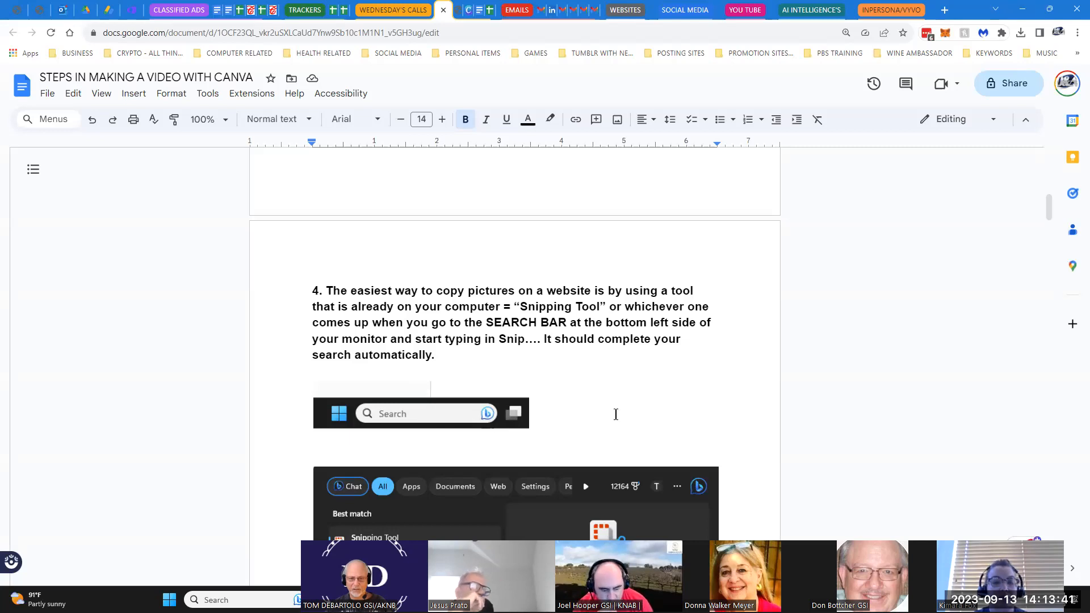
scroll(695, 397, down, 4)
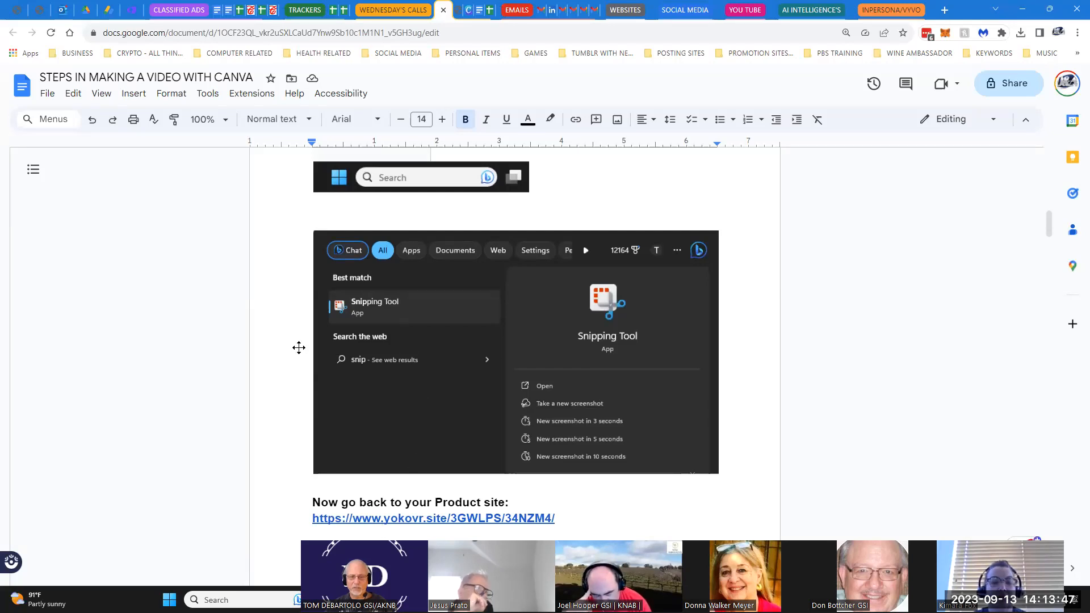
Search Windows for "snip" to locate the Snipping Tool, and read on to the instruction for copying product-site pictures.
click(215, 599)
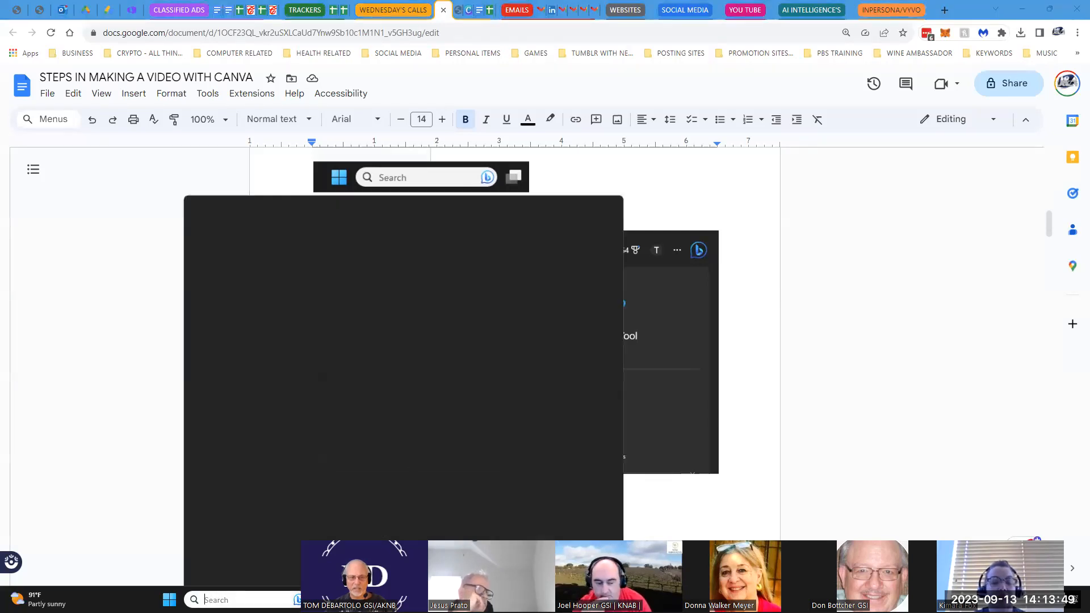
text(snip)
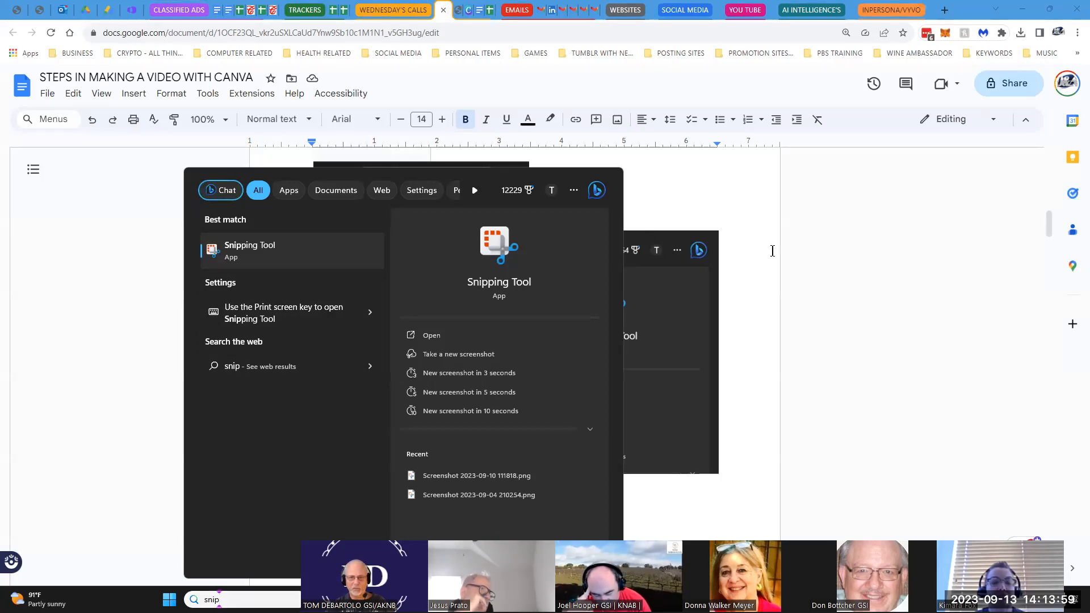
click(651, 311)
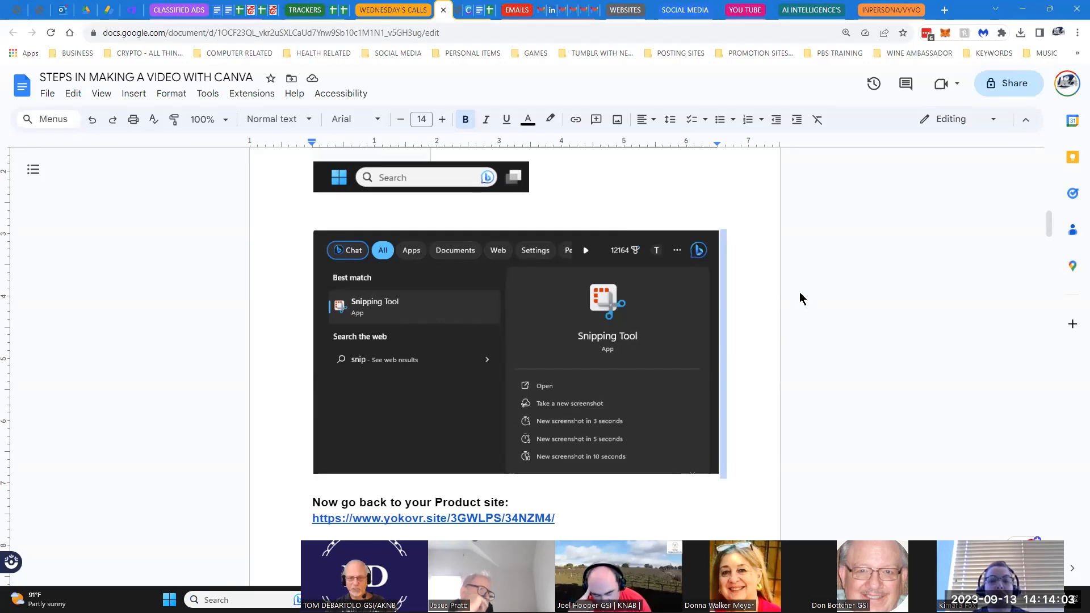
scroll(806, 298, down, 3)
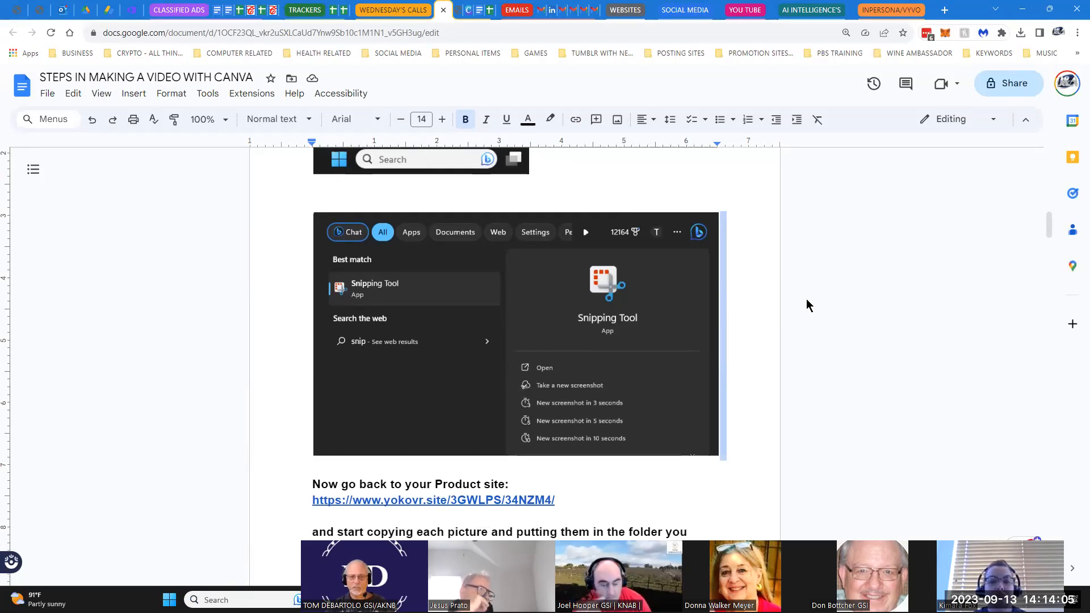
scroll(799, 301, down, 1)
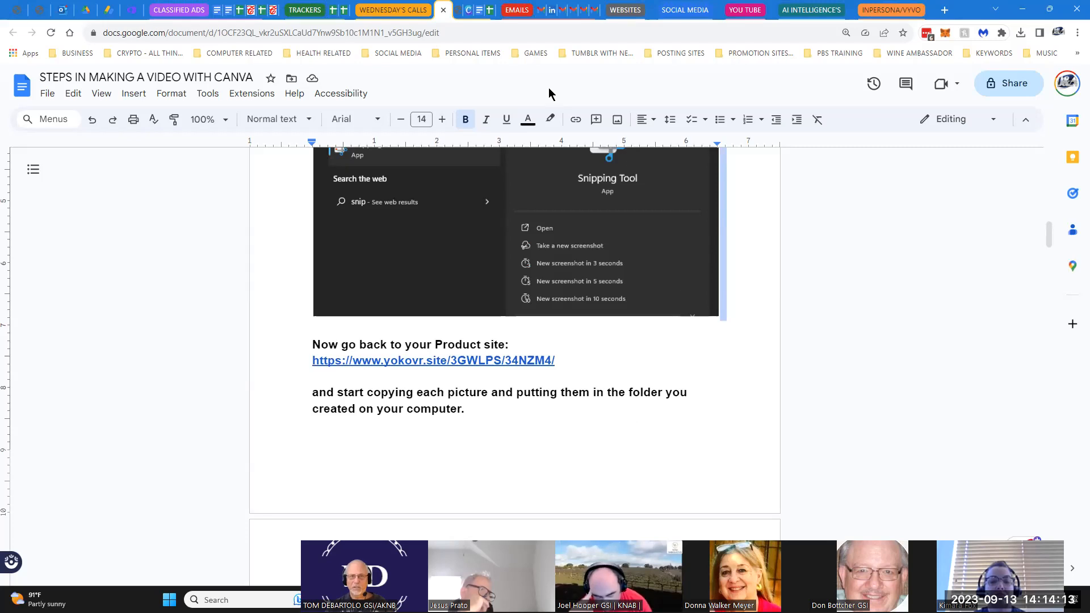
Switch to the mielhealing.com page, open the Snipping Tool through a Windows search for "snipping", and move its window above the Before + After pictures.
click(459, 12)
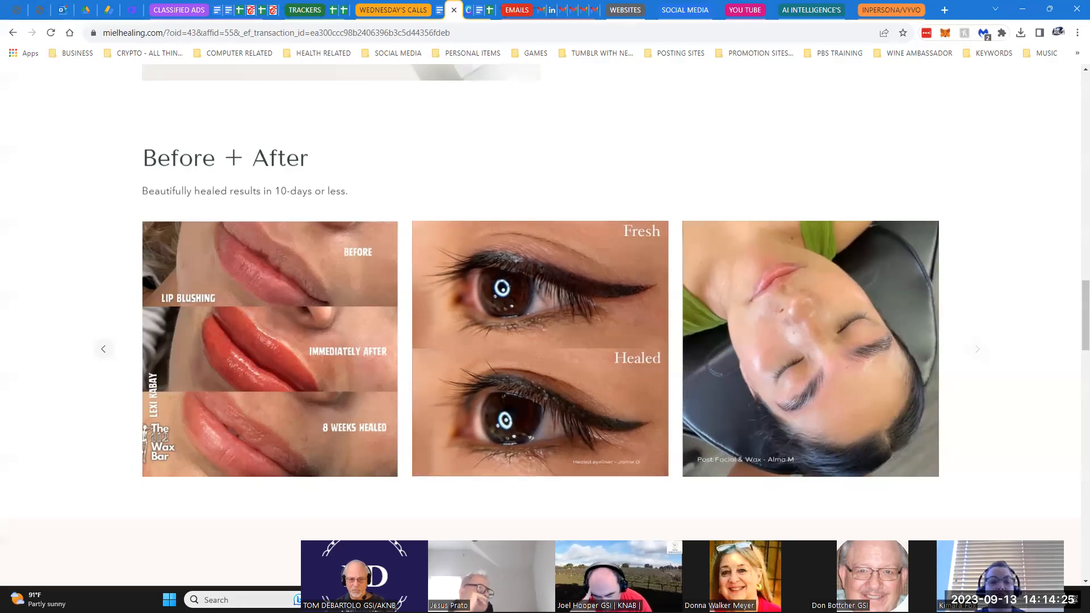
click(230, 600)
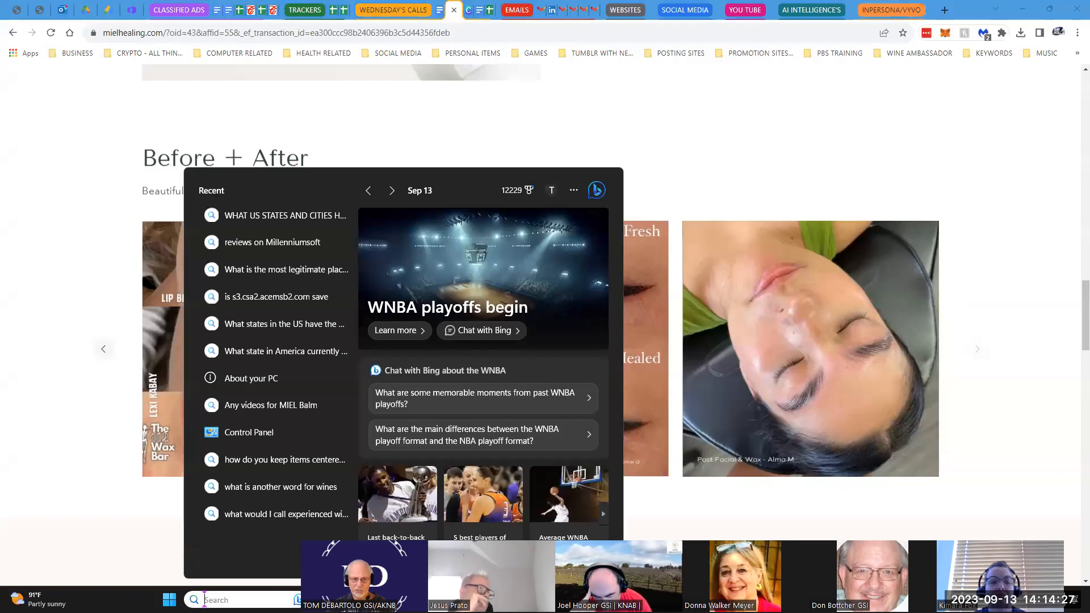
text(snipping)
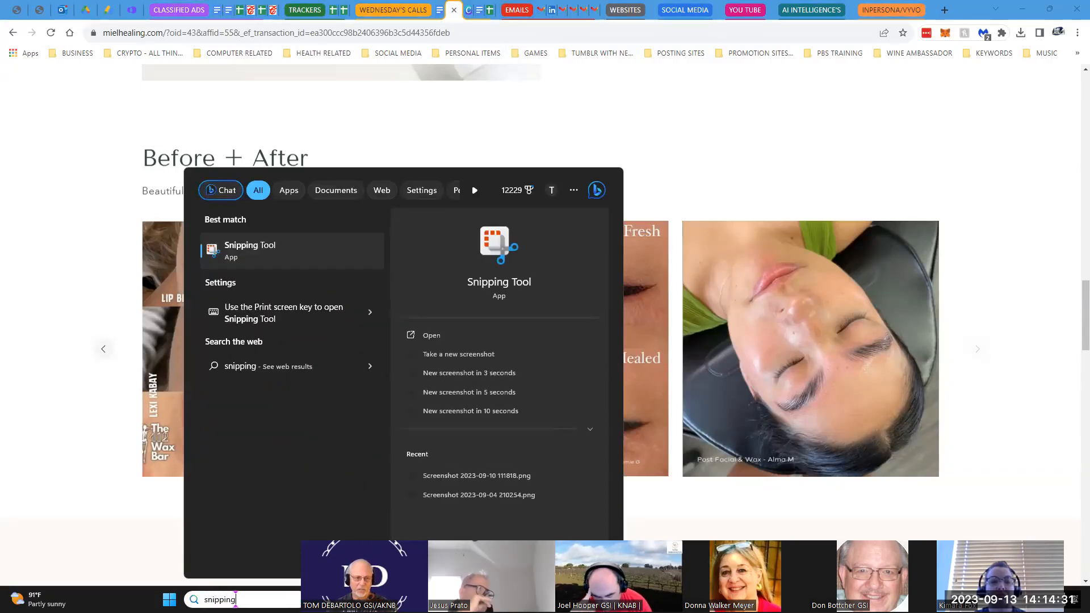
click(263, 252)
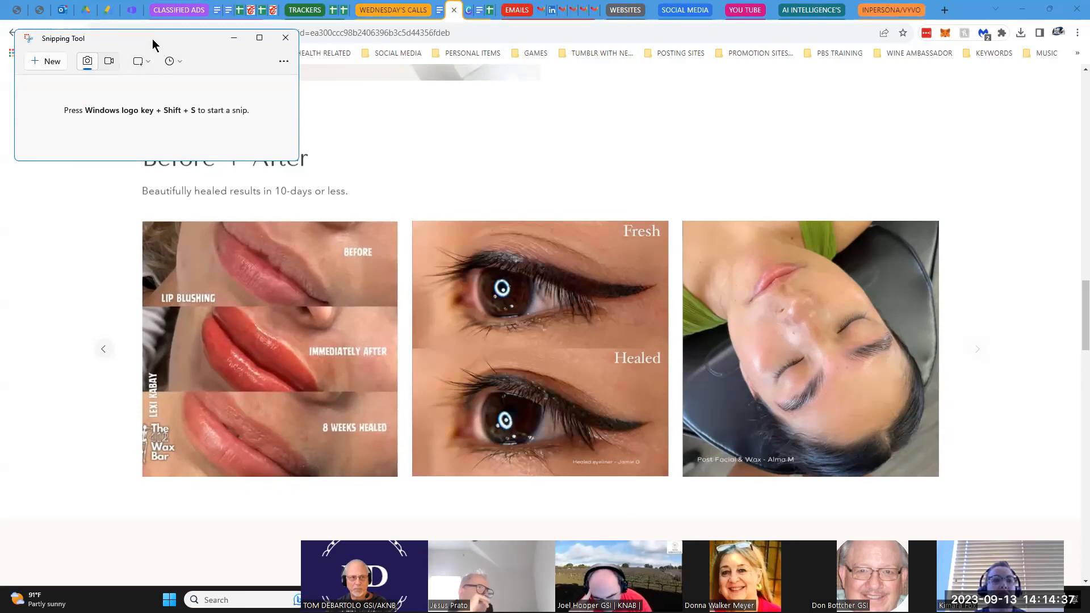
drag(152, 38, 466, 98)
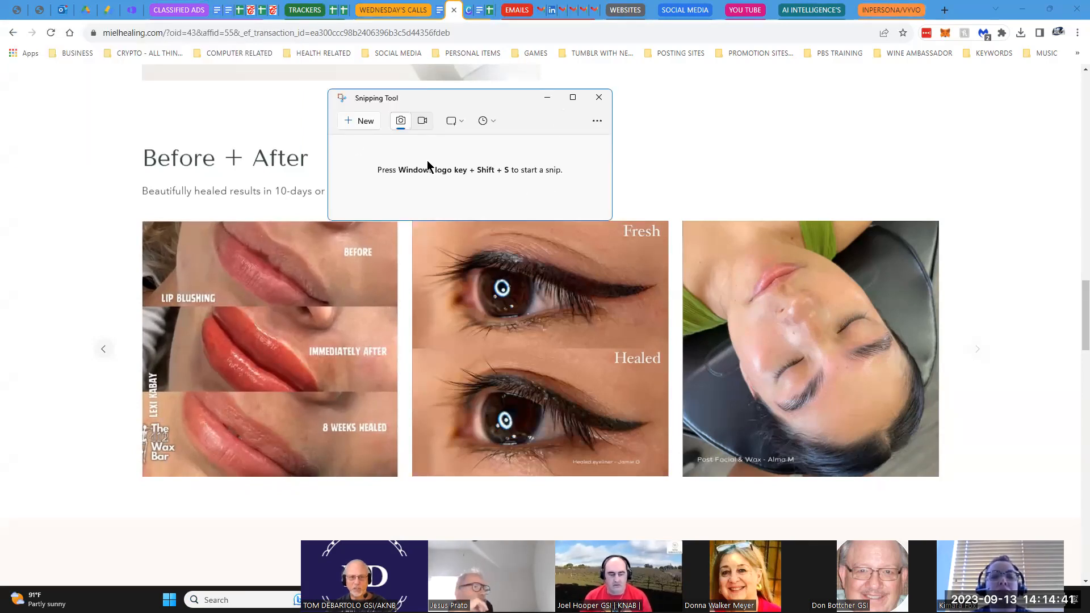
Capture a rectangular snip of the Before + After picture of the woman lying down, and open the snip in the Snipping Tool.
click(365, 123)
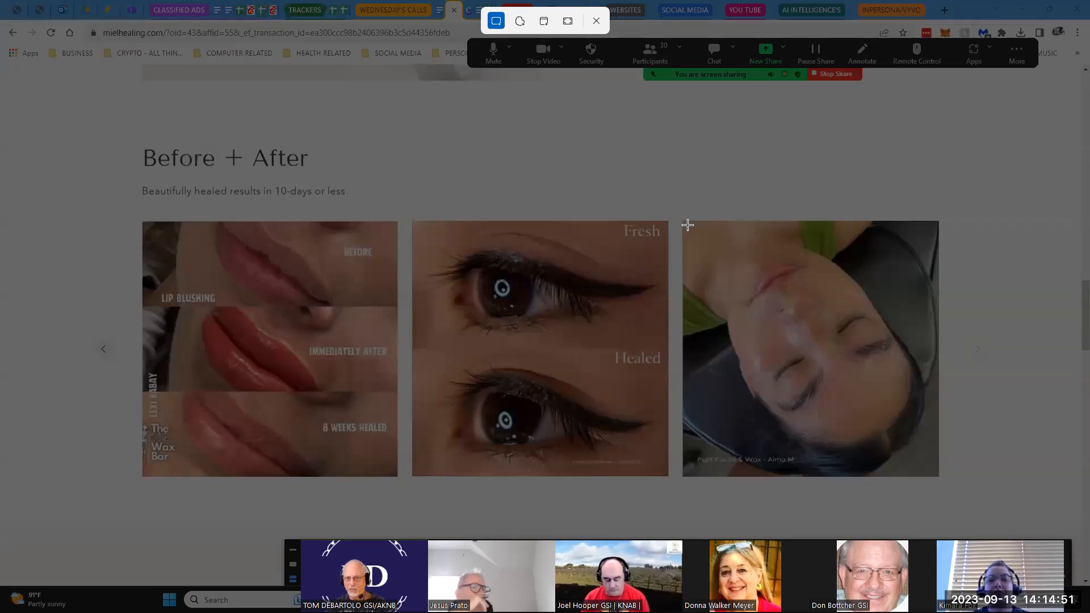
drag(683, 225, 936, 453)
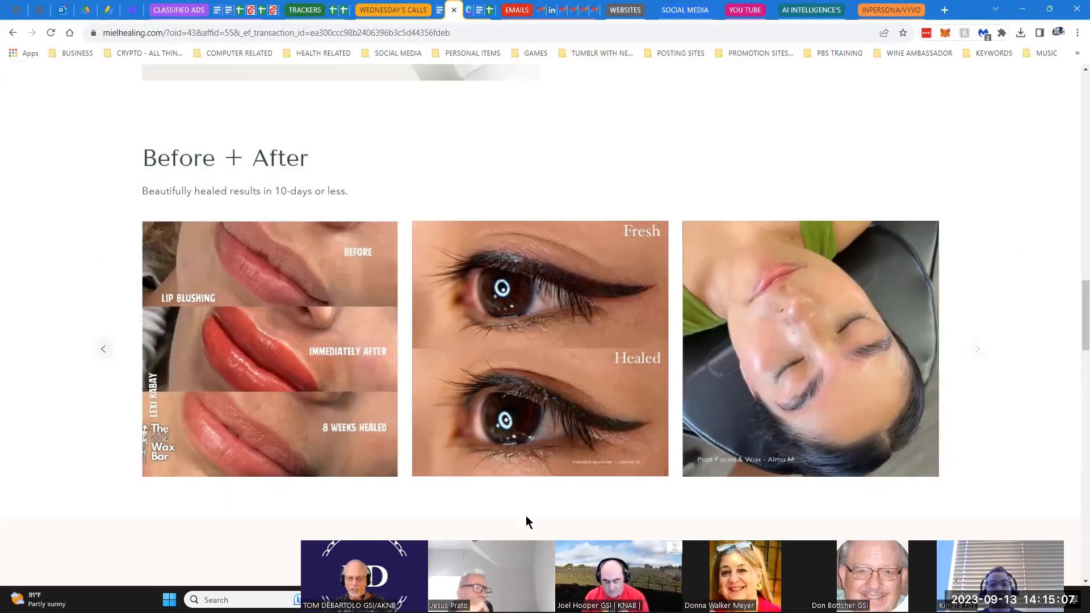
mouse_move(521, 600)
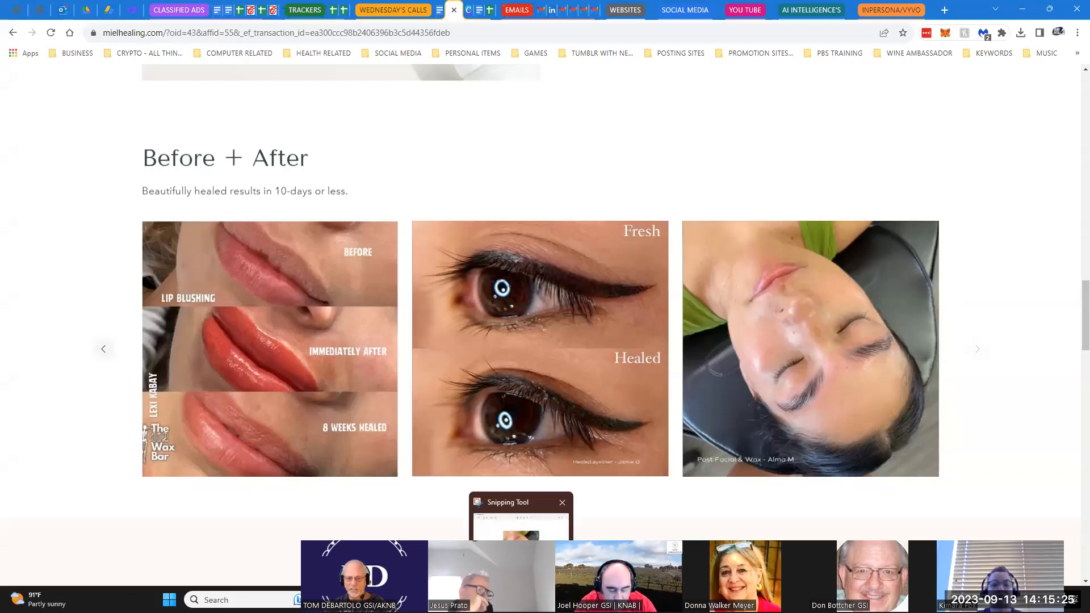
click(549, 531)
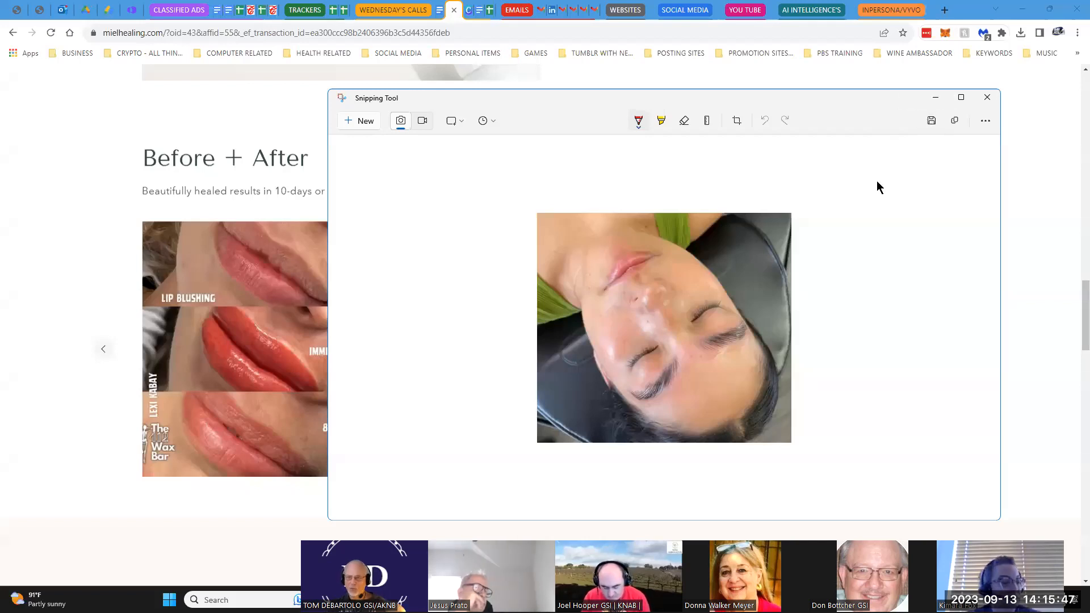
Start saving the snip and browse the folder tree through My Book and HP_7 into WORK AT HOME PROGRAM.
click(932, 121)
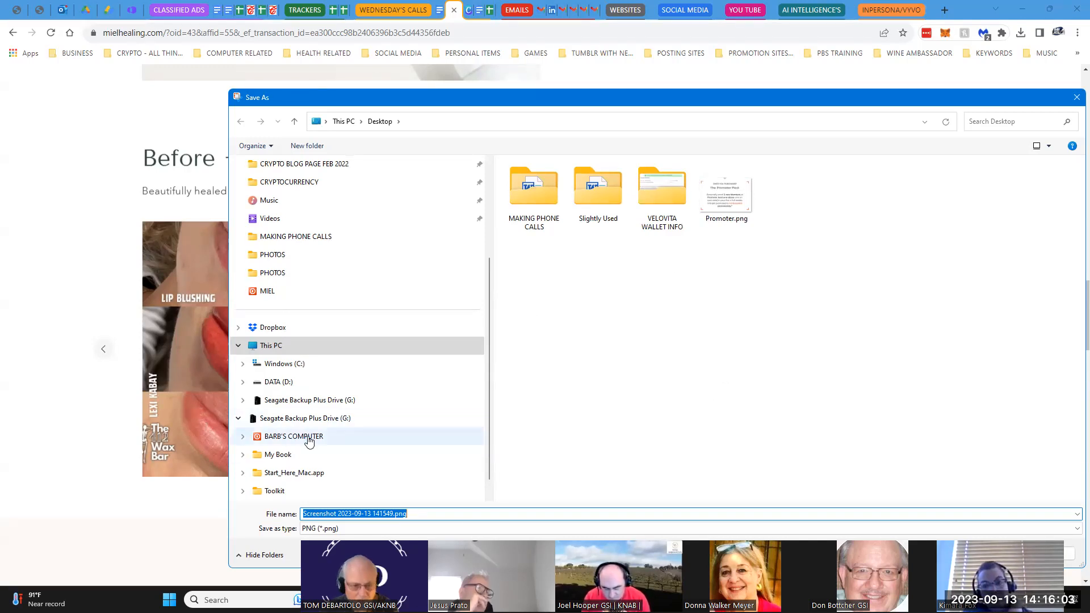
click(243, 457)
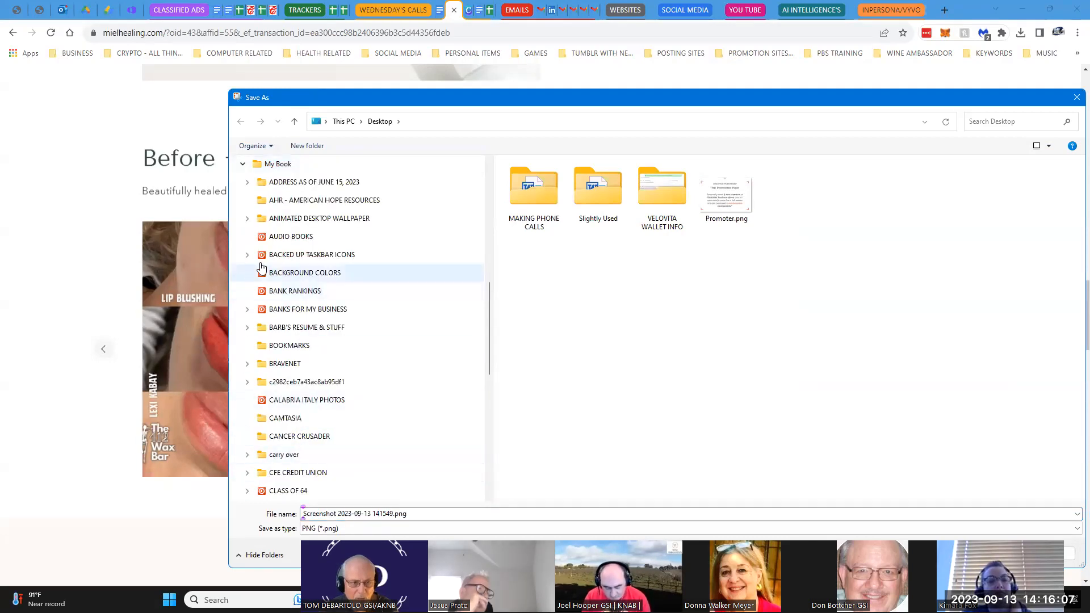
scroll(353, 306, down, 8)
scroll(341, 278, down, 2)
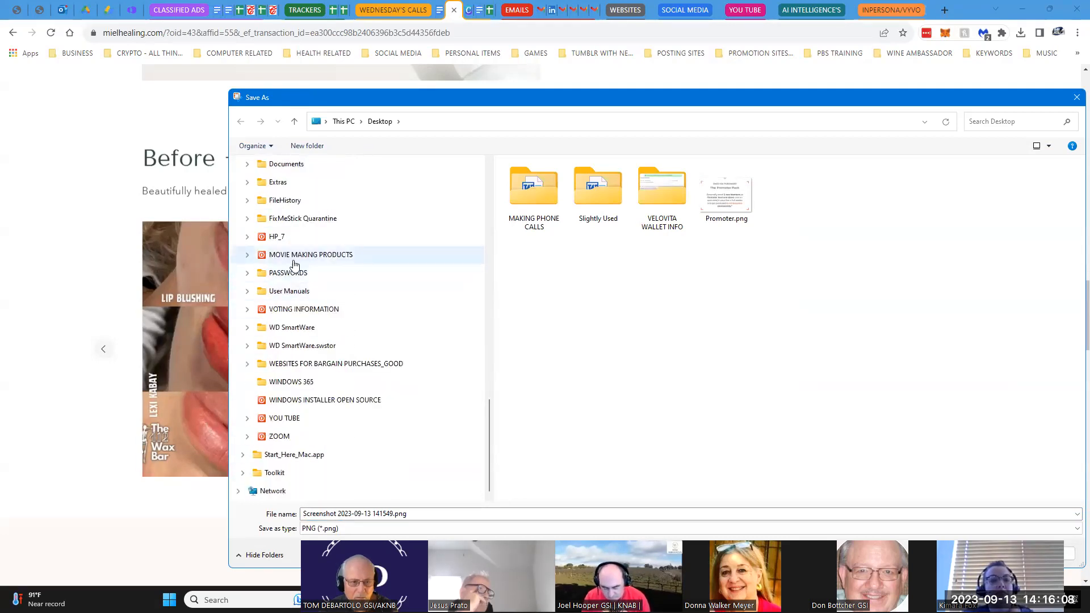
click(248, 239)
scroll(335, 287, down, 9)
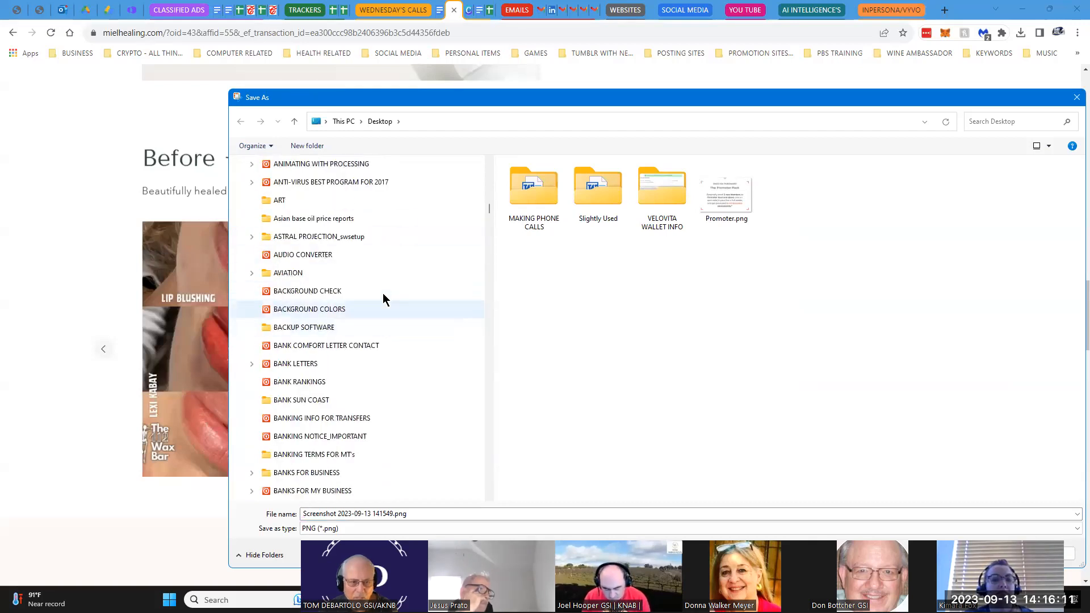
drag(488, 215, 489, 488)
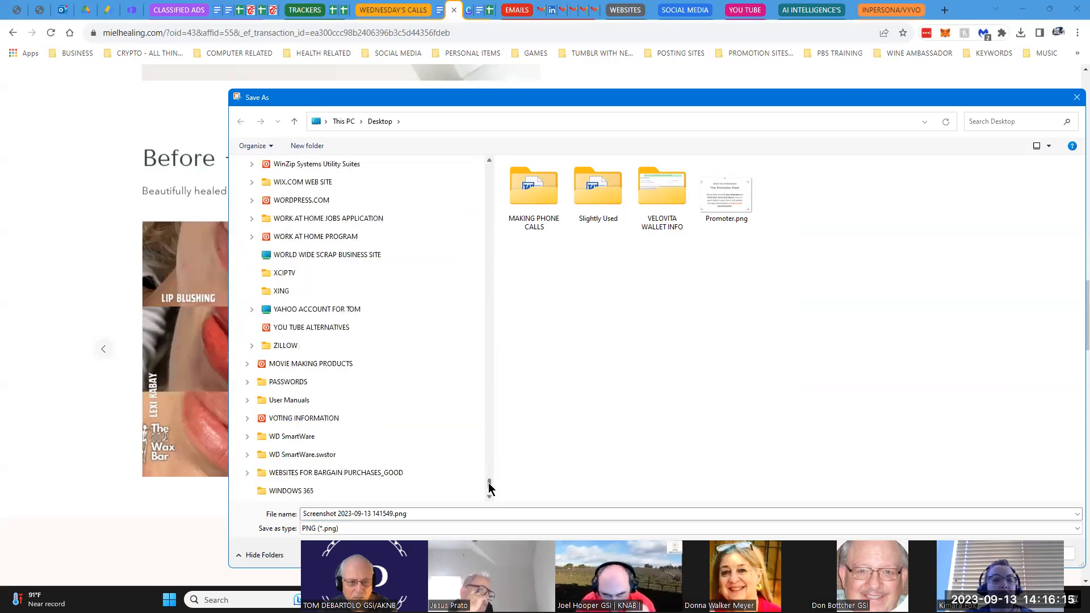
scroll(363, 360, up, 3)
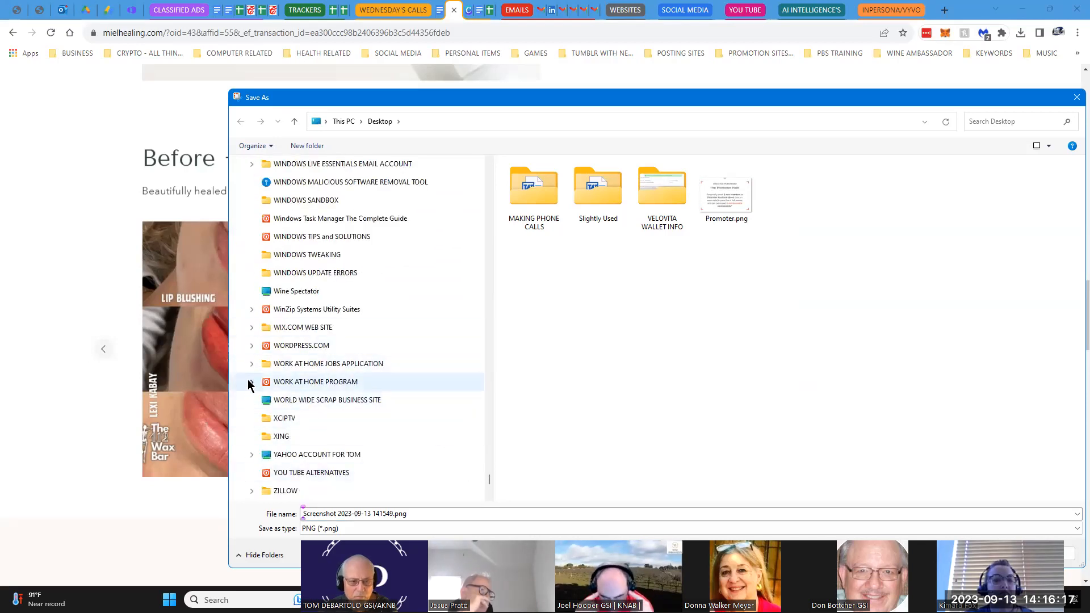
scroll(250, 383, up, 15)
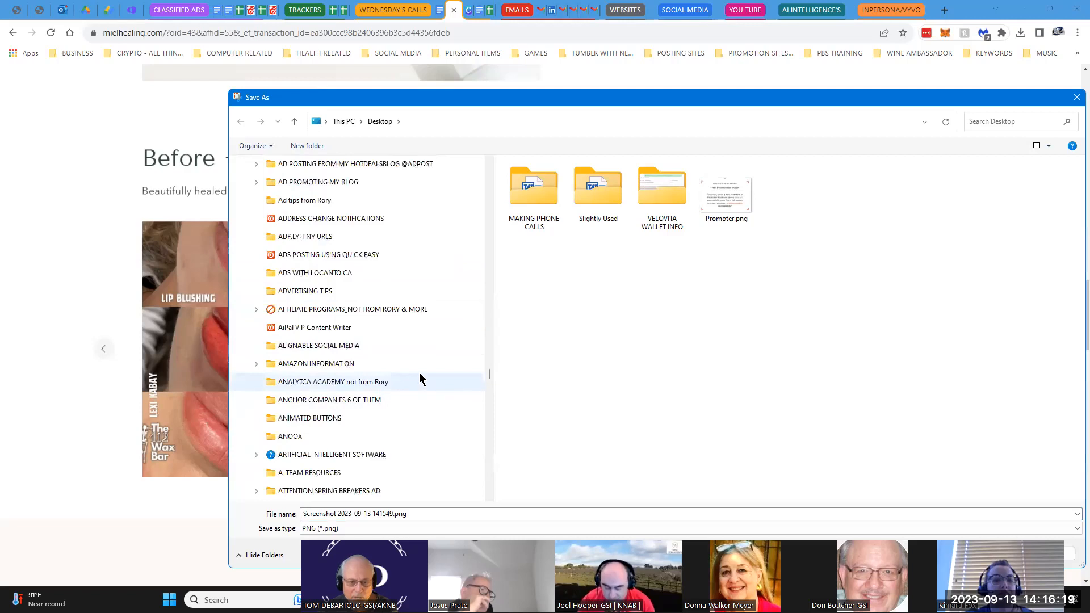
drag(489, 373, 489, 399)
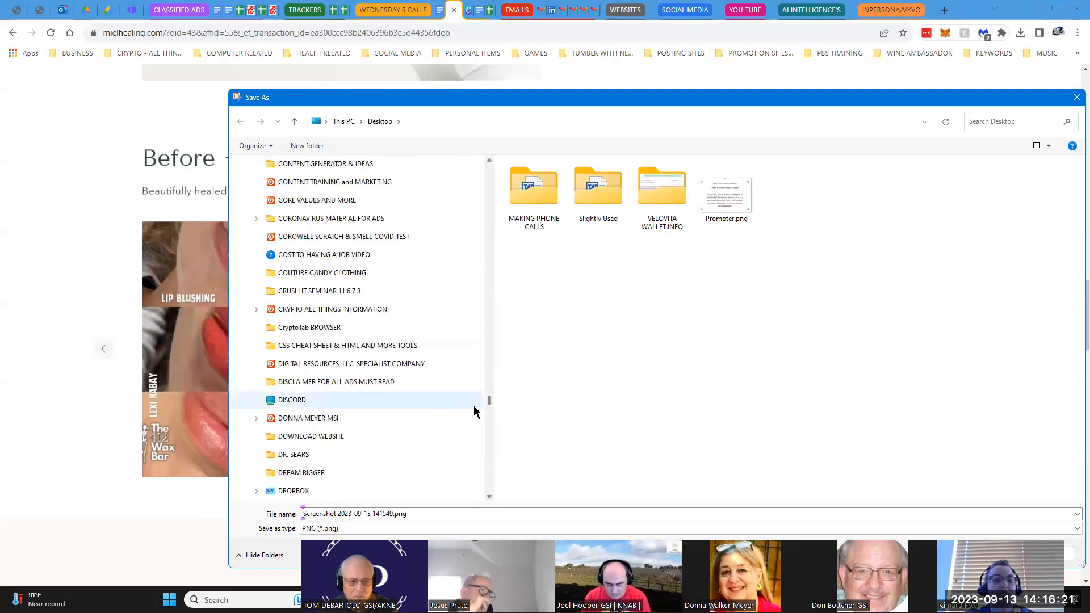
scroll(309, 348, down, 2)
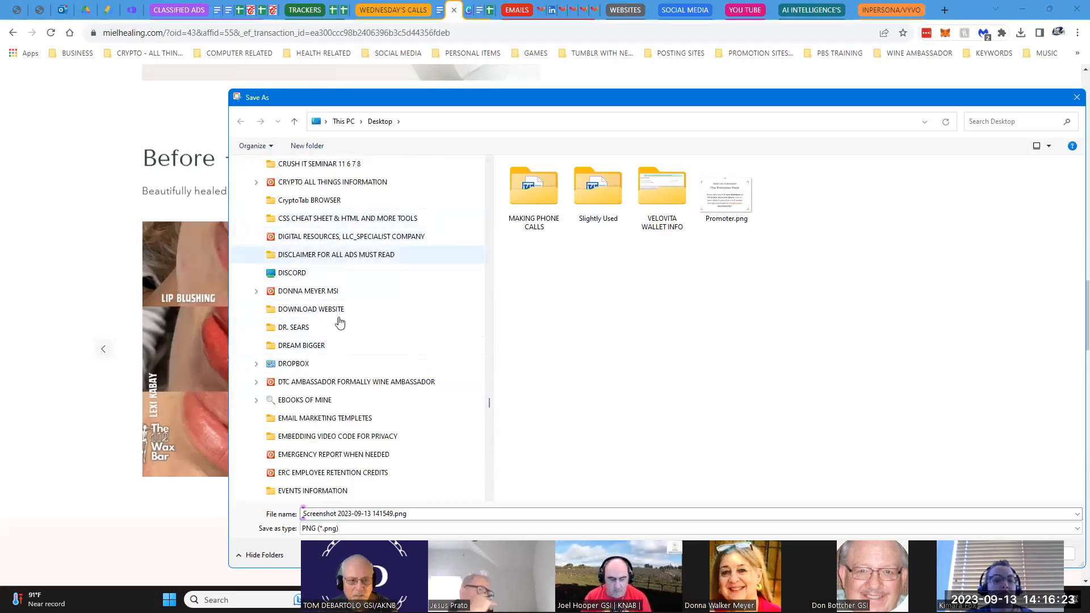
Choose the MIEL PHOTOS folder as save location, inside DTC AMBASSADOR FORMALLY WINE AMBASSADOR, CASH NETWORK DIRECT_AMP, LLC_R.A.M and KIOSKS.
click(256, 382)
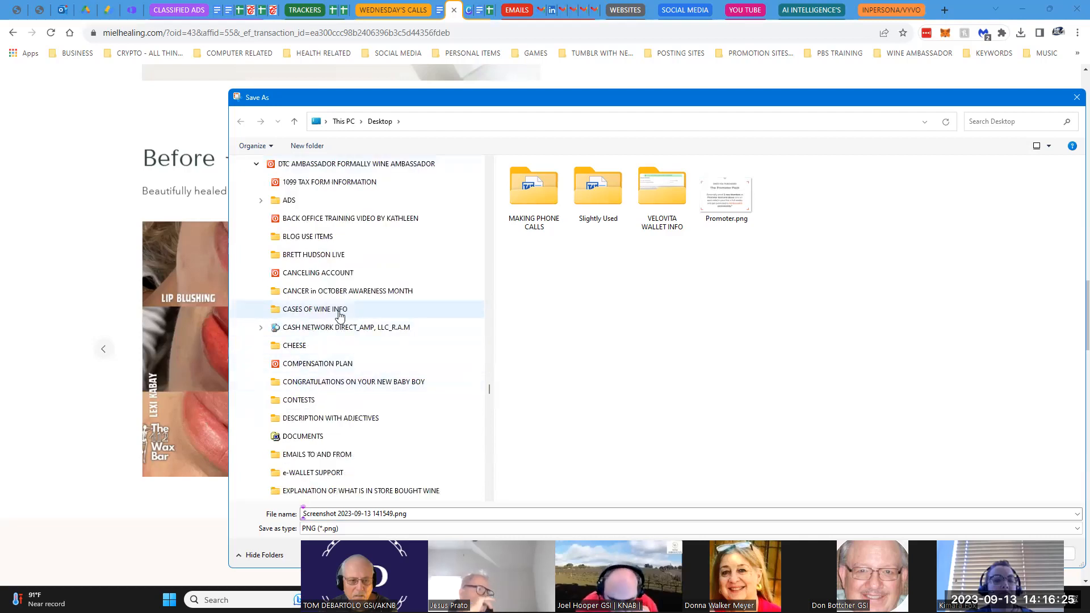
click(260, 328)
scroll(326, 311, down, 2)
click(265, 325)
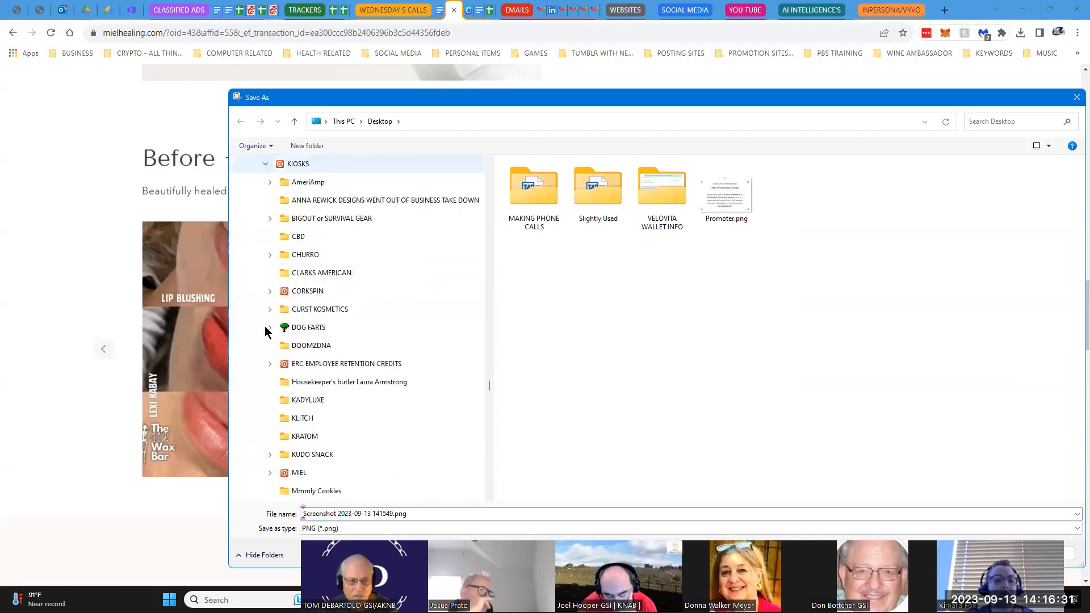
scroll(354, 349, down, 2)
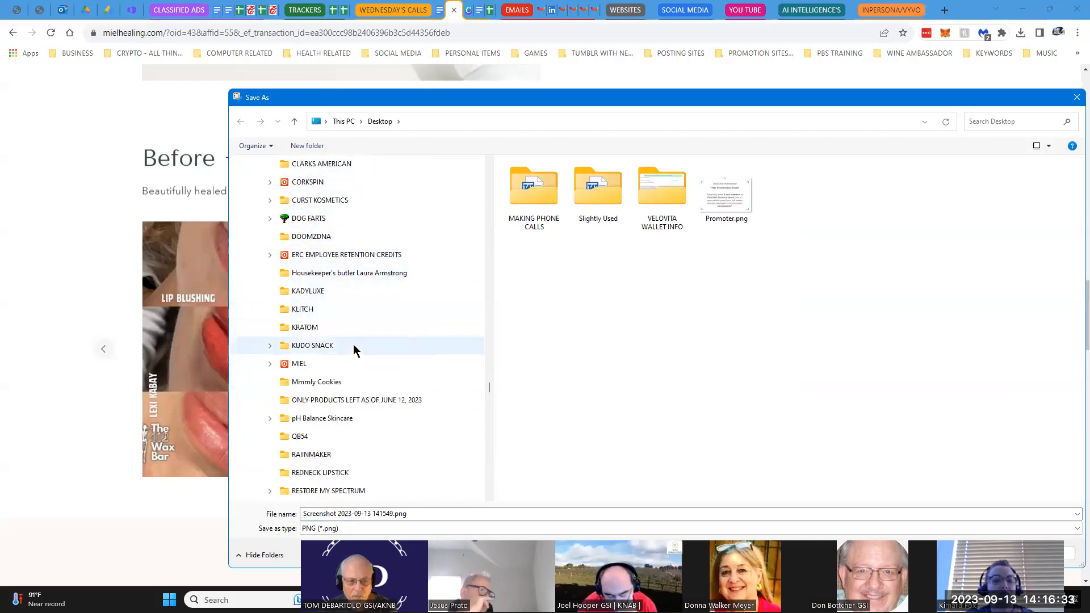
click(269, 364)
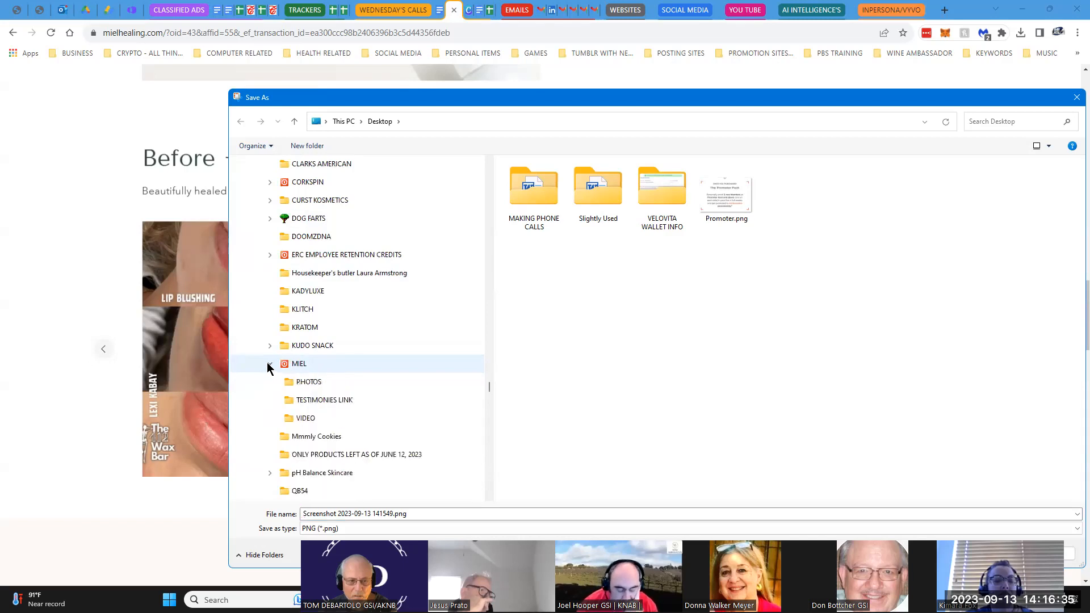
click(308, 384)
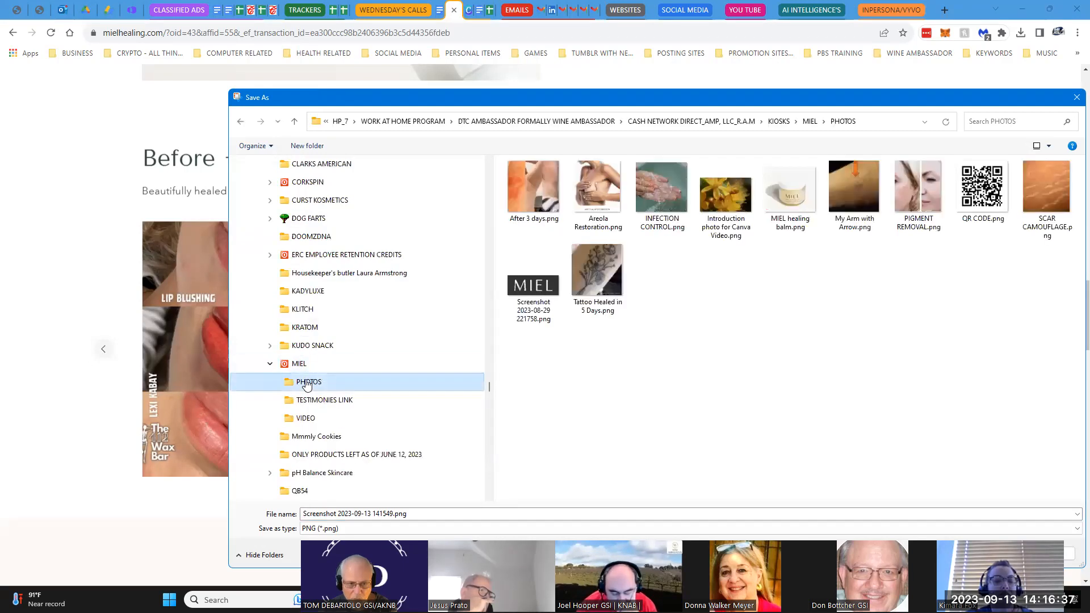
Save the snip as "Lady lying down.png" and close the Snipping Tool.
click(354, 515)
click(378, 513)
drag(395, 514, 272, 519)
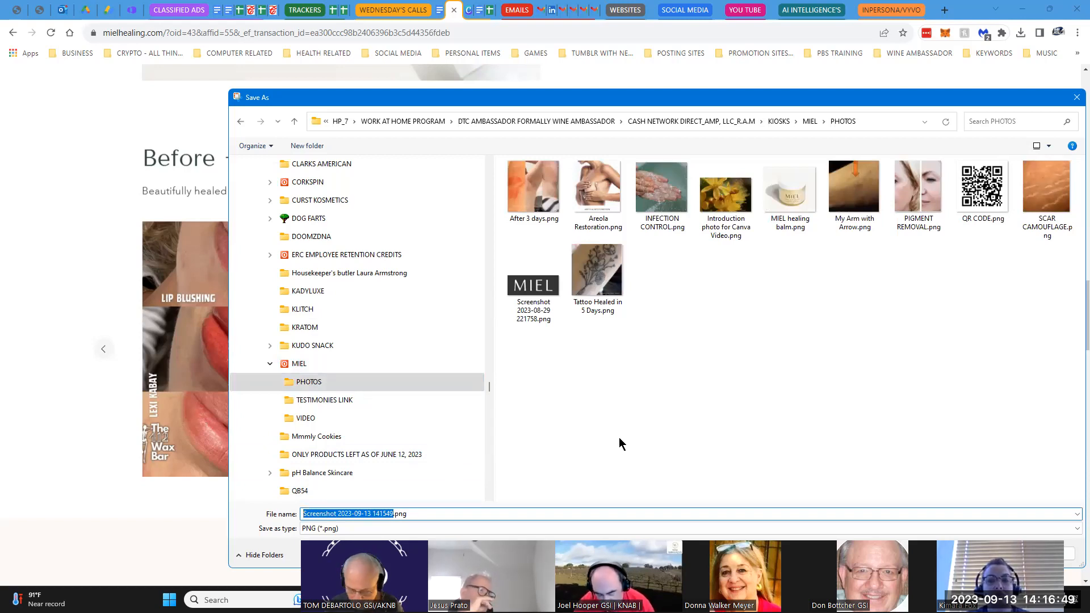
text(Lady)
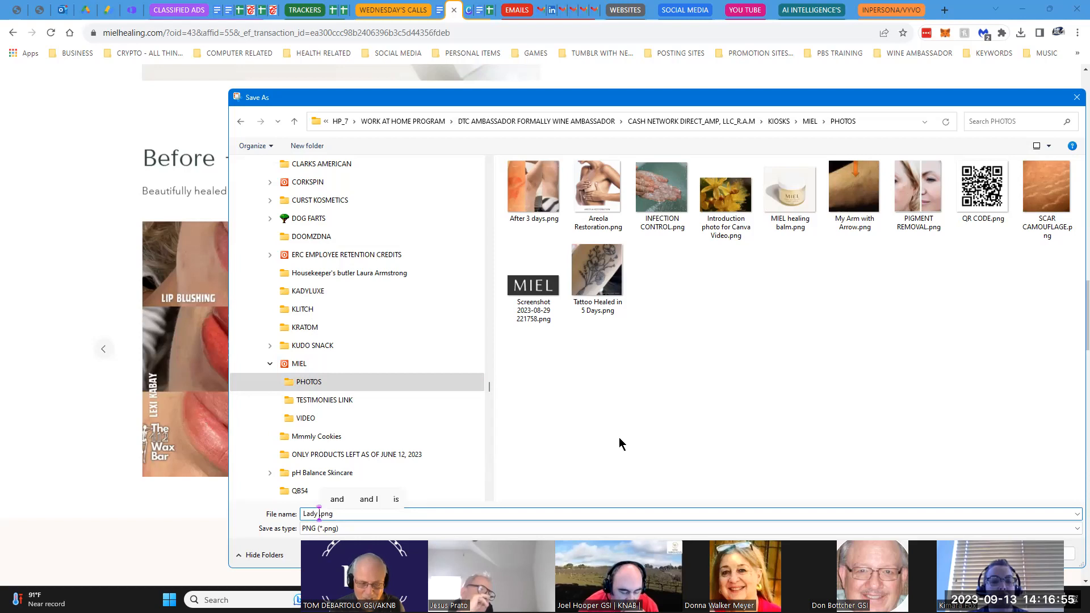
text( lying down)
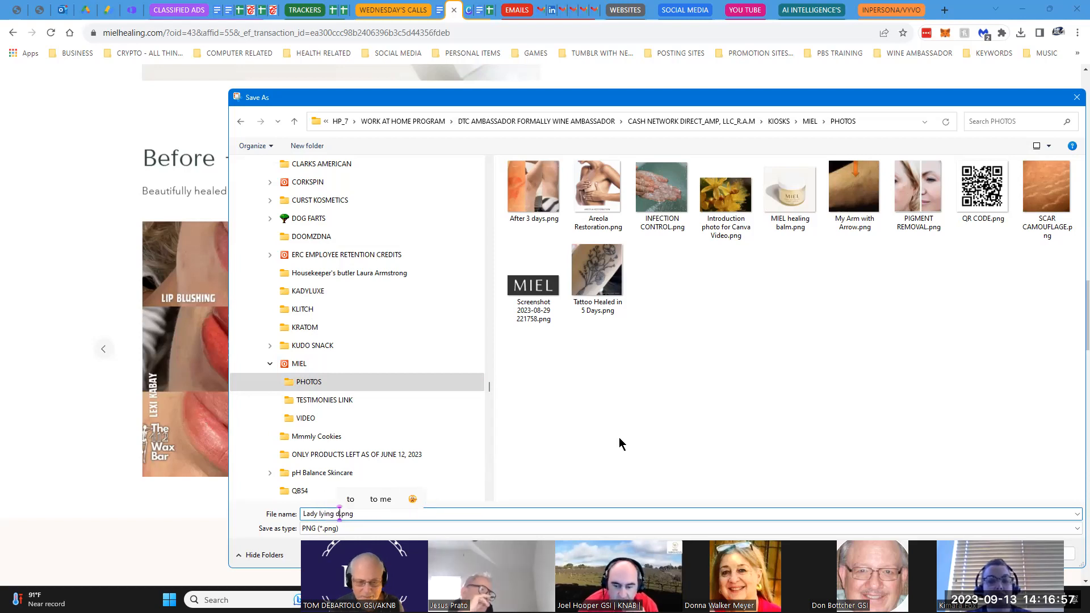
key(Return)
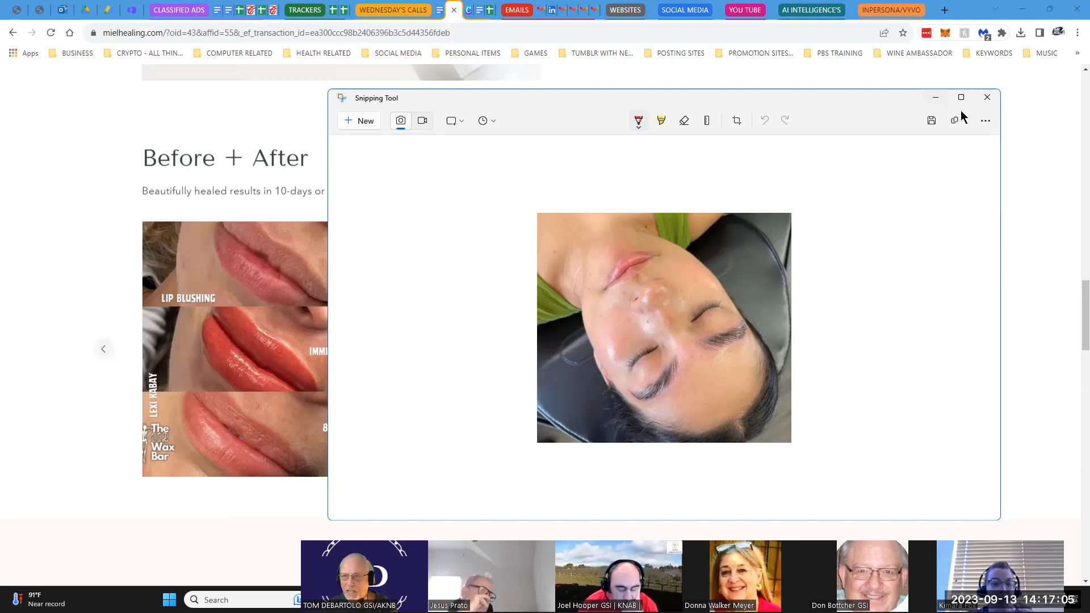
click(988, 97)
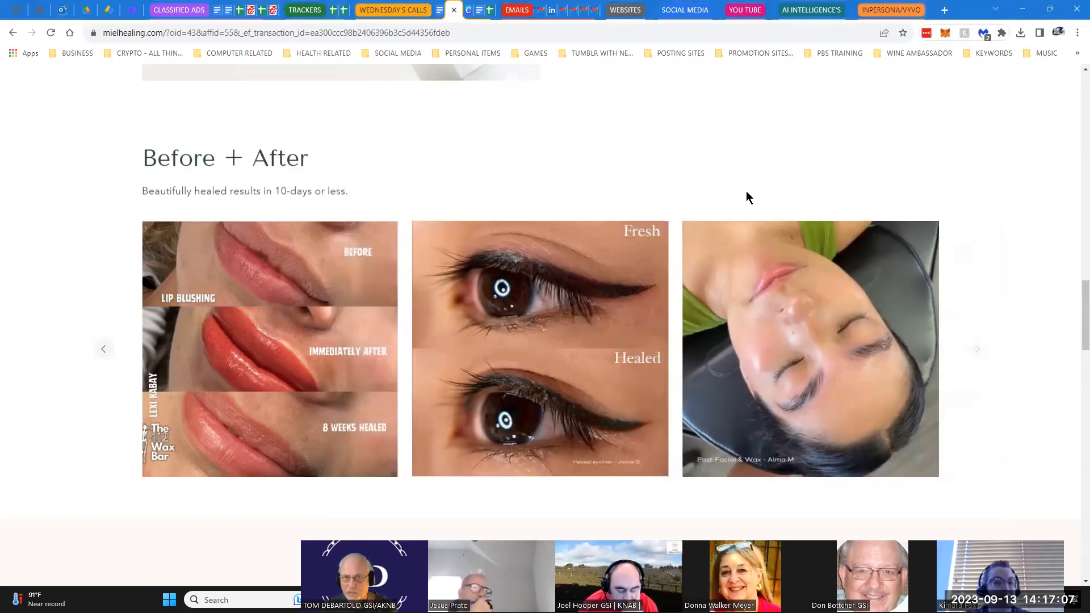
Reread the picture-copying instruction in the Canva guide, look through the rest of the mielhealing.com page for pictures, and return to the guide.
click(440, 31)
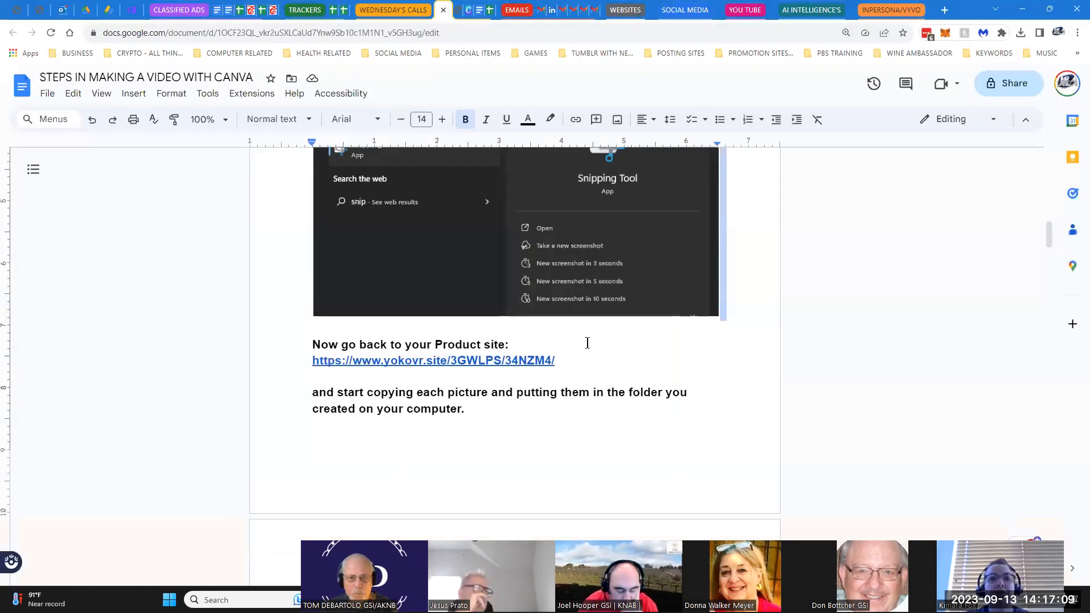
scroll(509, 396, down, 2)
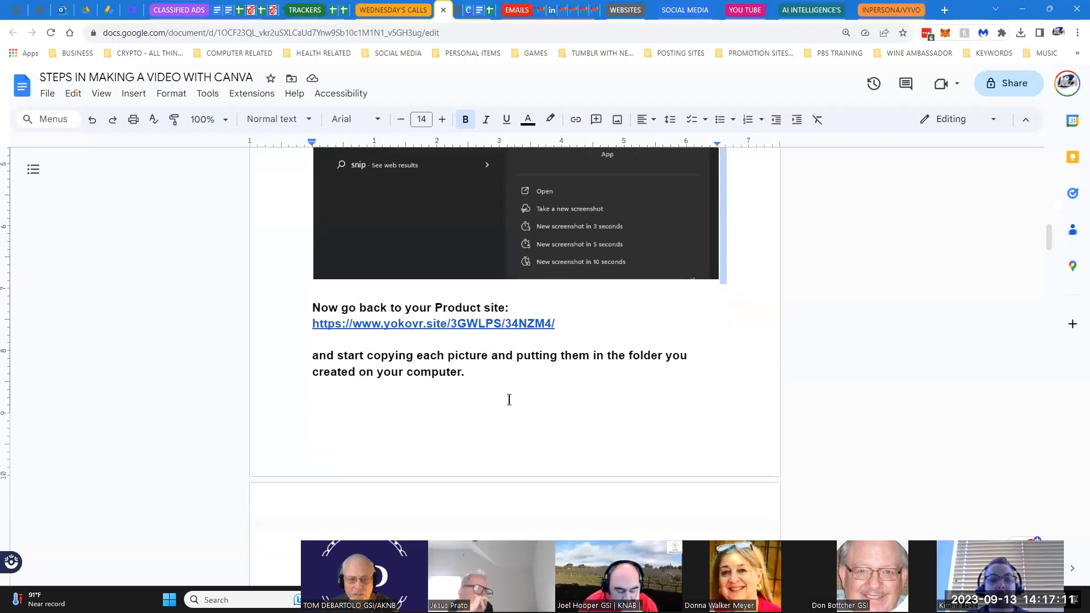
click(461, 11)
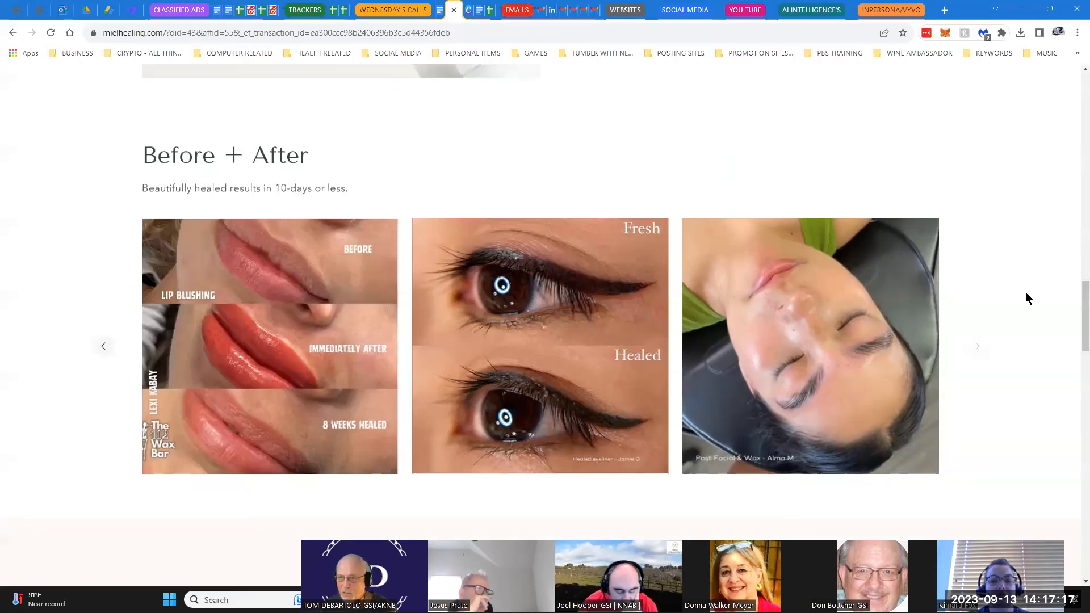
scroll(1024, 296, down, 10)
scroll(779, 295, down, 18)
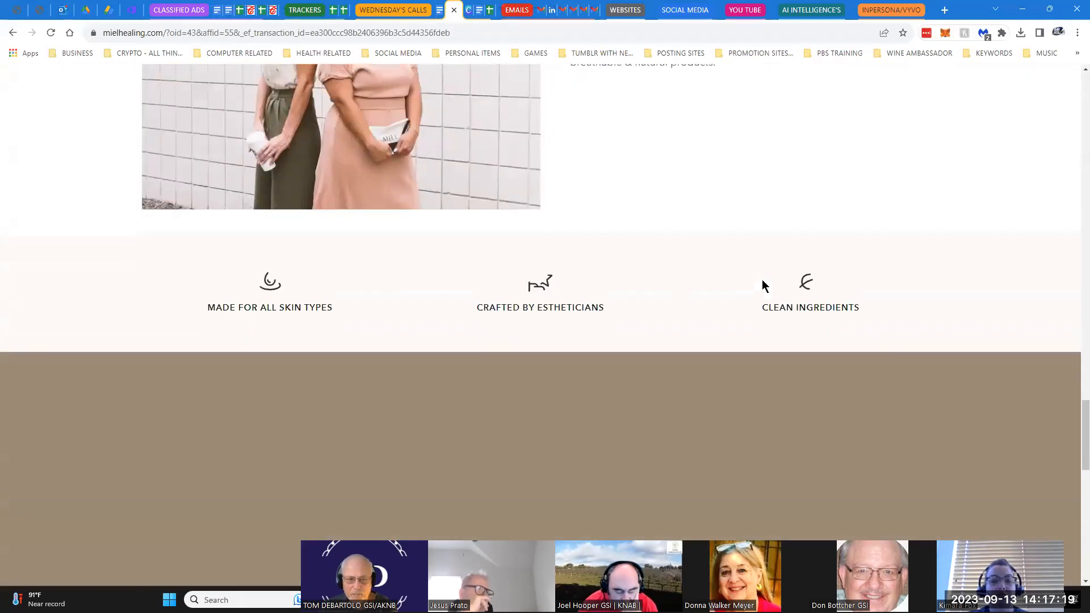
scroll(615, 281, down, 2)
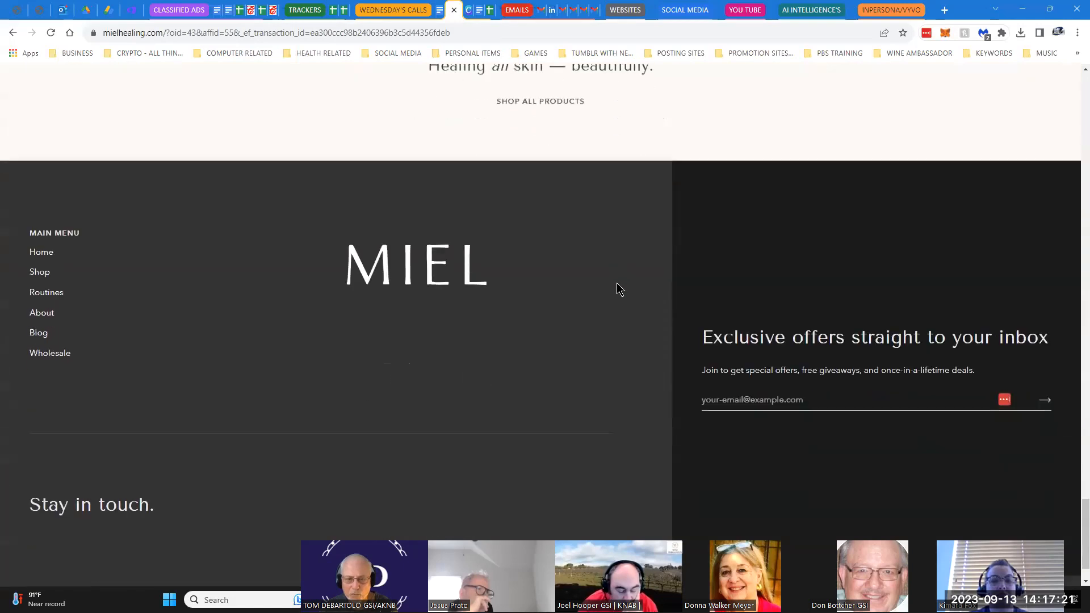
scroll(602, 279, up, 10)
scroll(545, 281, up, 9)
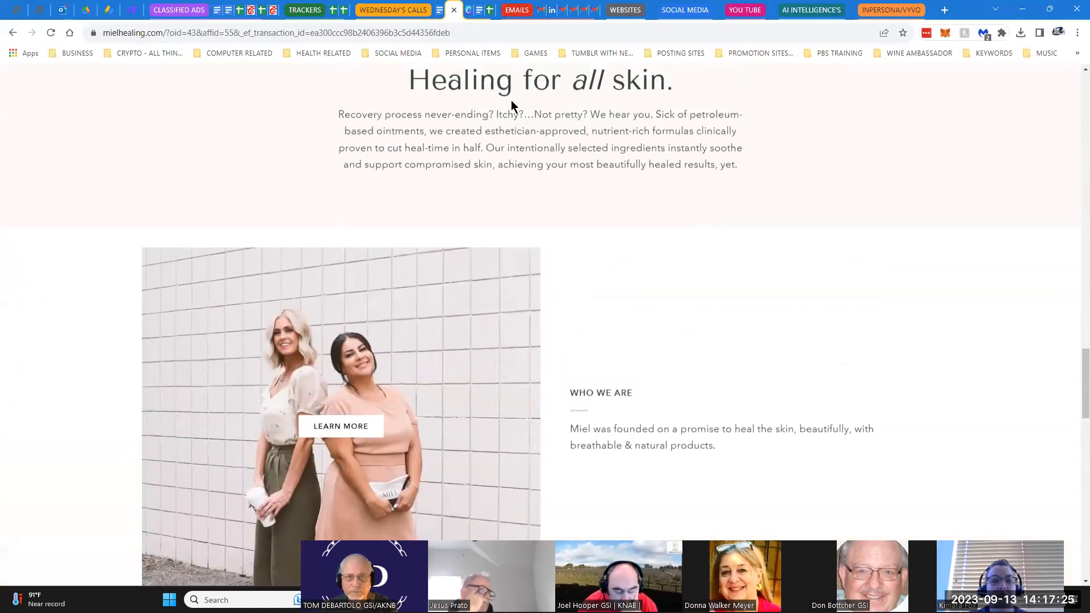
click(441, 10)
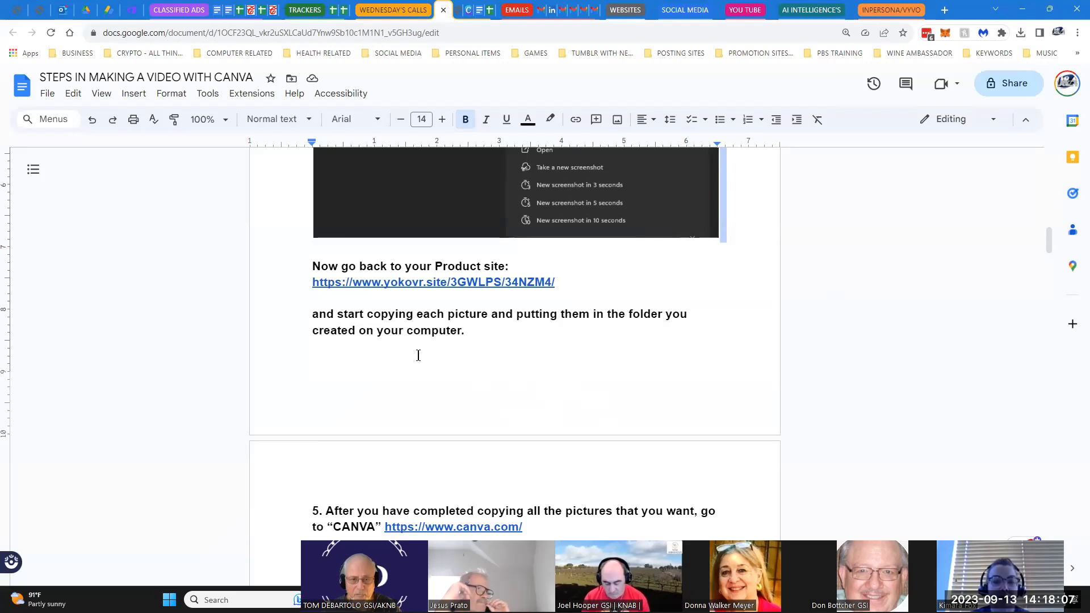
Read steps 5 to 7 of the guide and create a blank 1920 × 1080 px video from the Videos category on the Canva home page.
scroll(569, 357, down, 5)
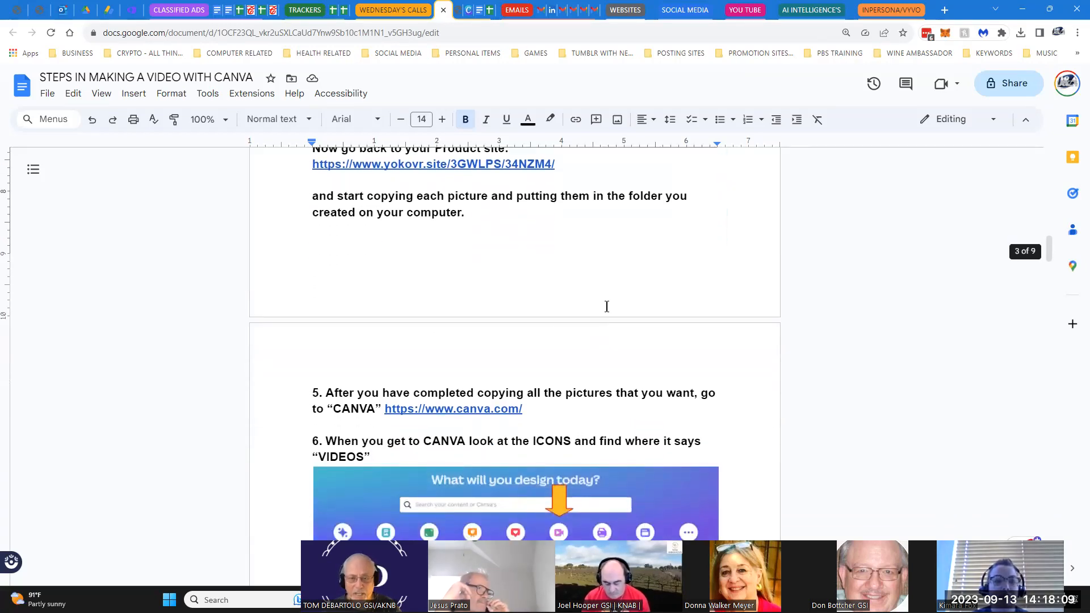
scroll(625, 233, down, 2)
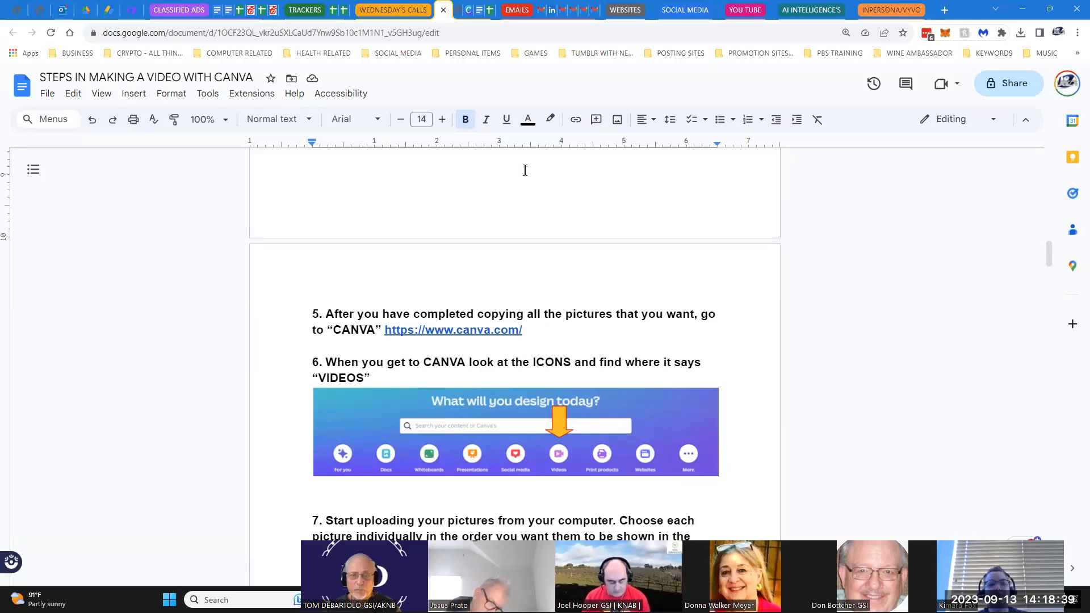
click(467, 10)
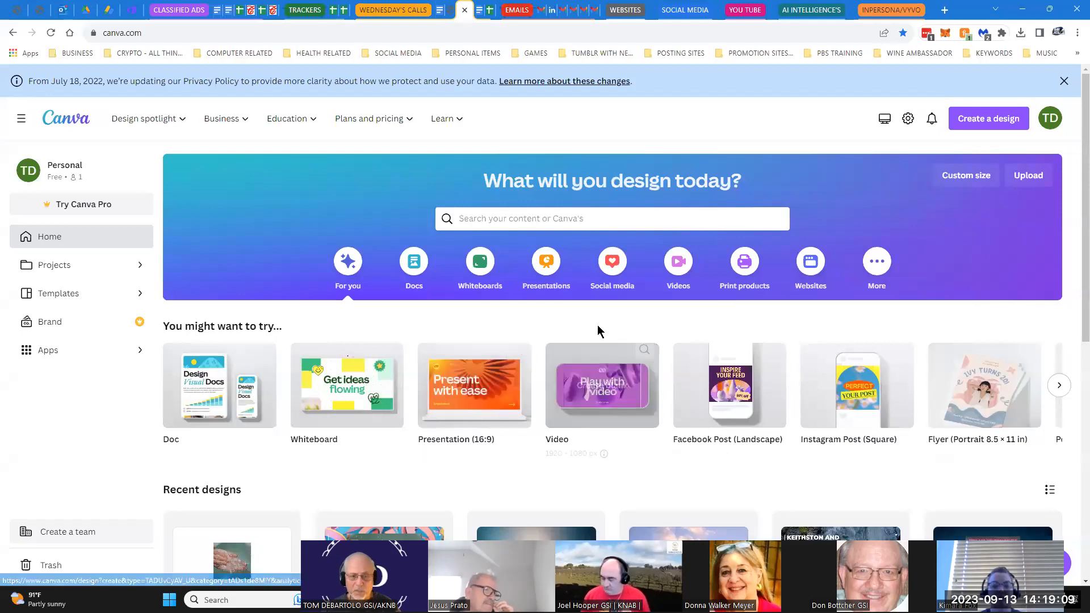
click(440, 10)
scroll(553, 419, down, 4)
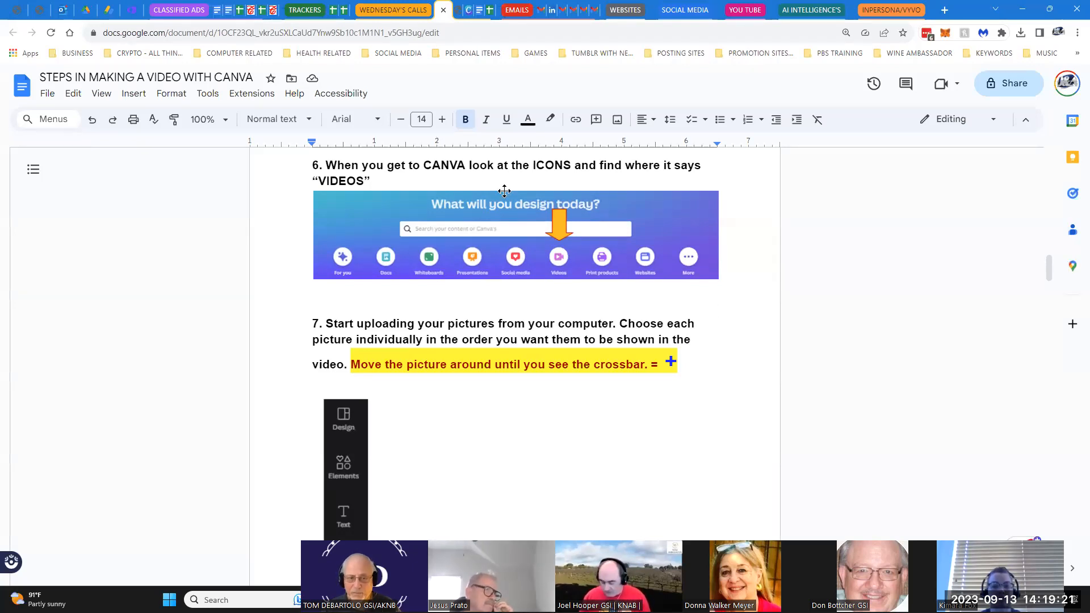
click(470, 10)
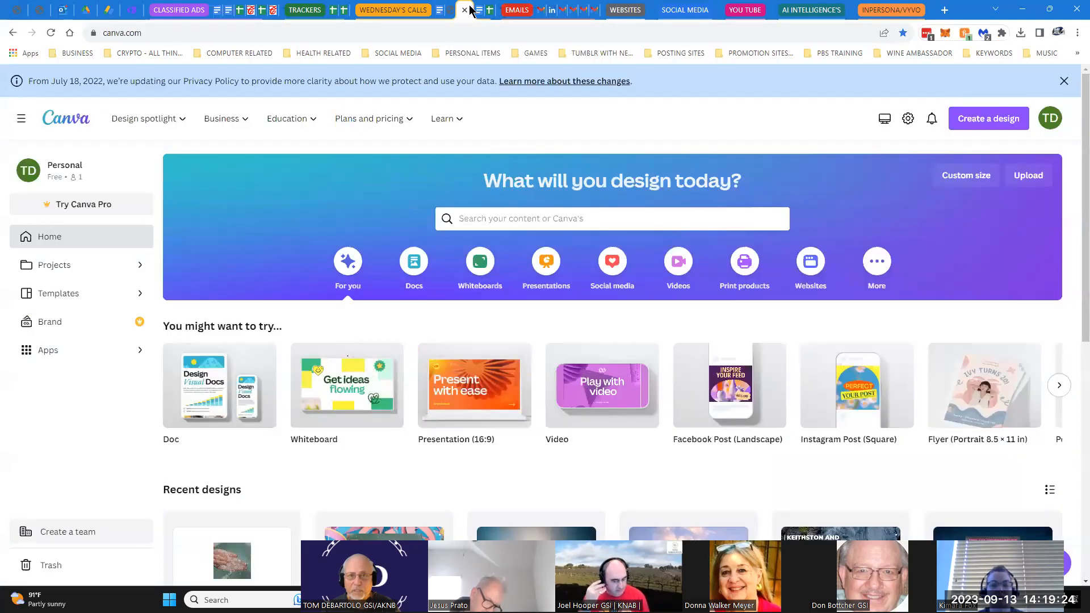
click(678, 264)
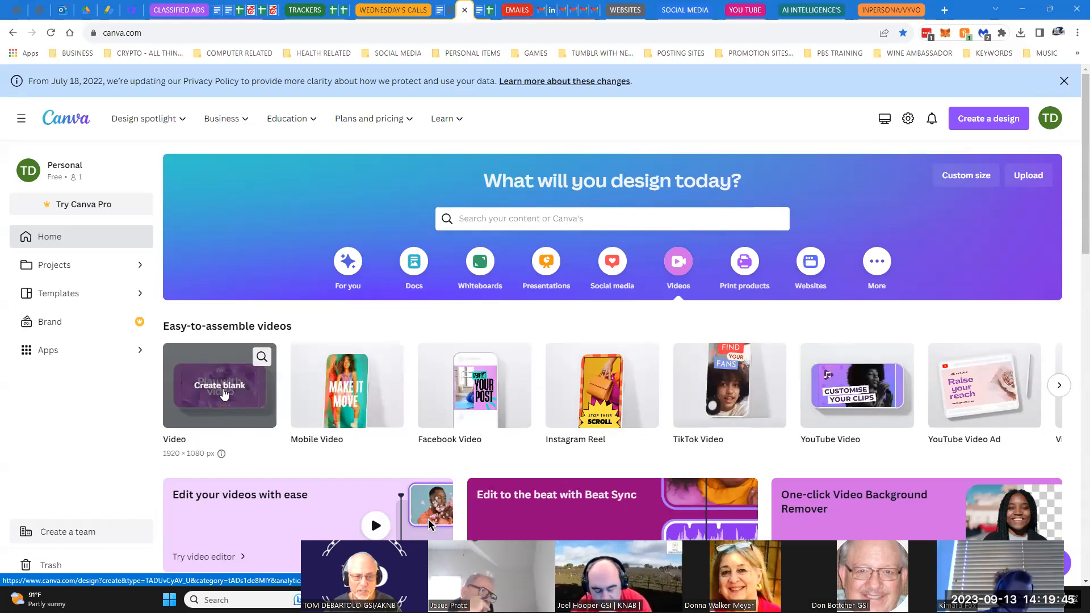
click(224, 390)
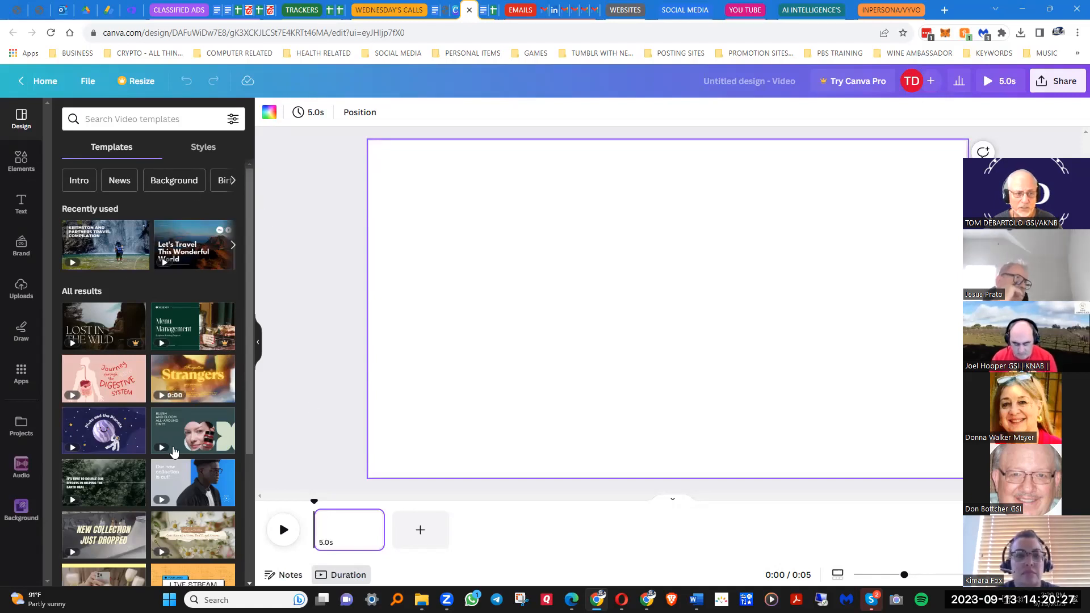
Read step 7 of the guide on uploading pictures, then return to the blank Canva video and show its uploads.
click(436, 11)
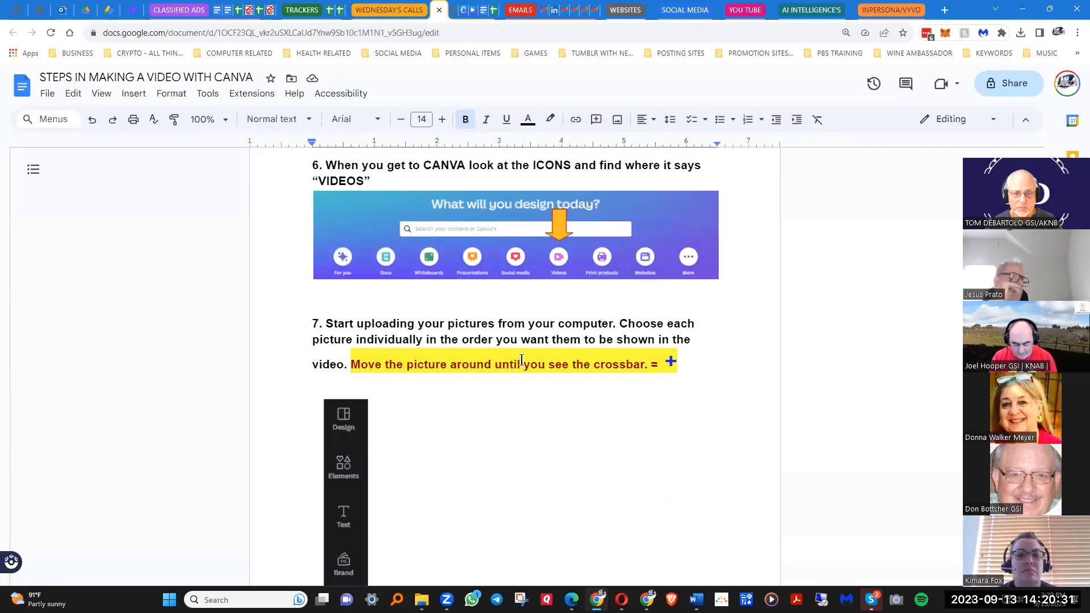
scroll(693, 366, down, 2)
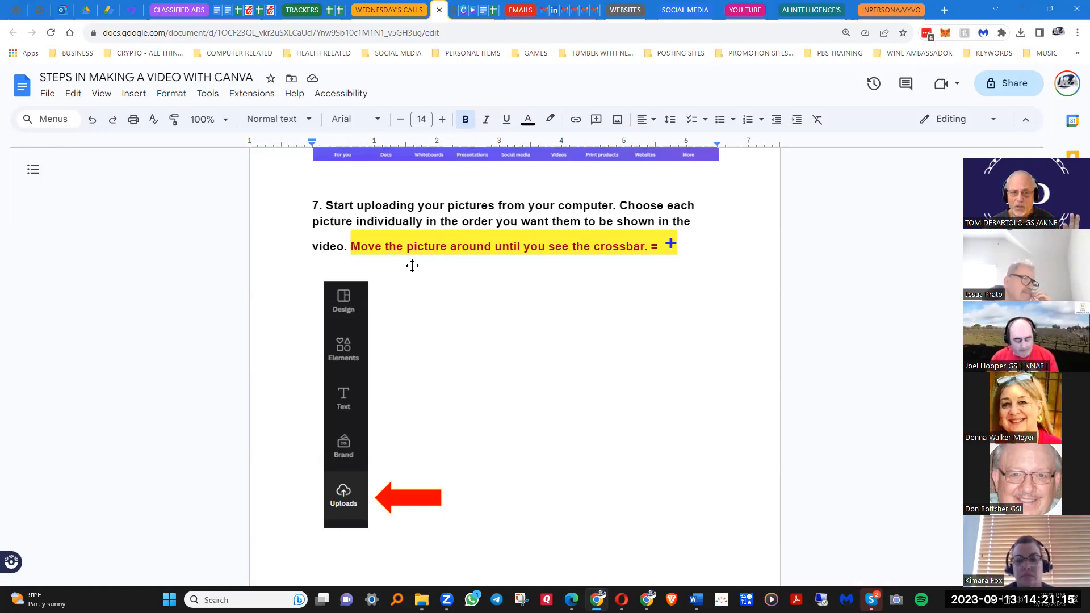
click(464, 12)
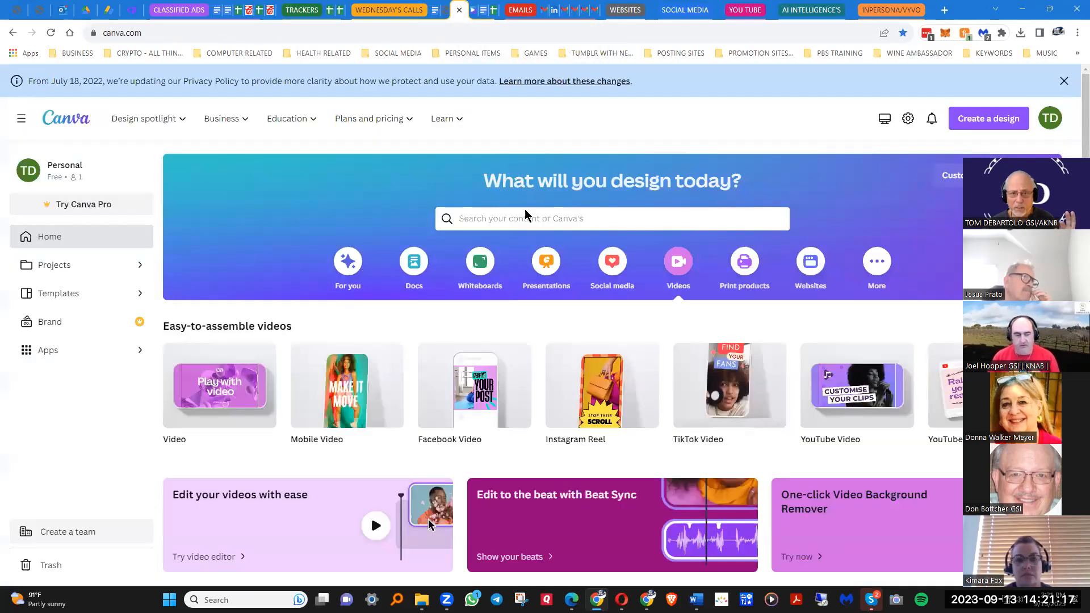
click(487, 13)
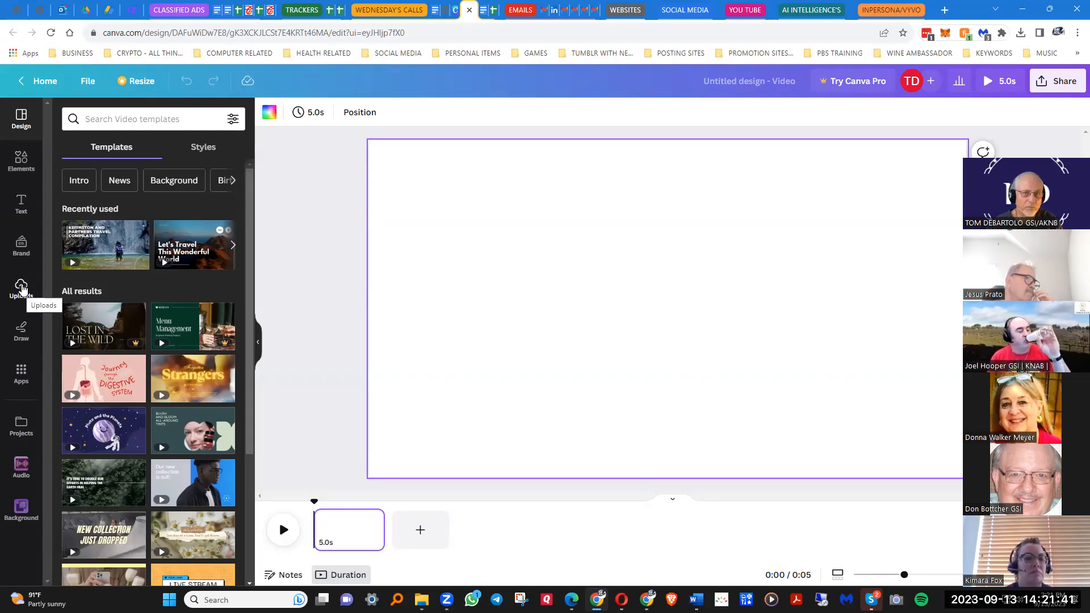
click(21, 288)
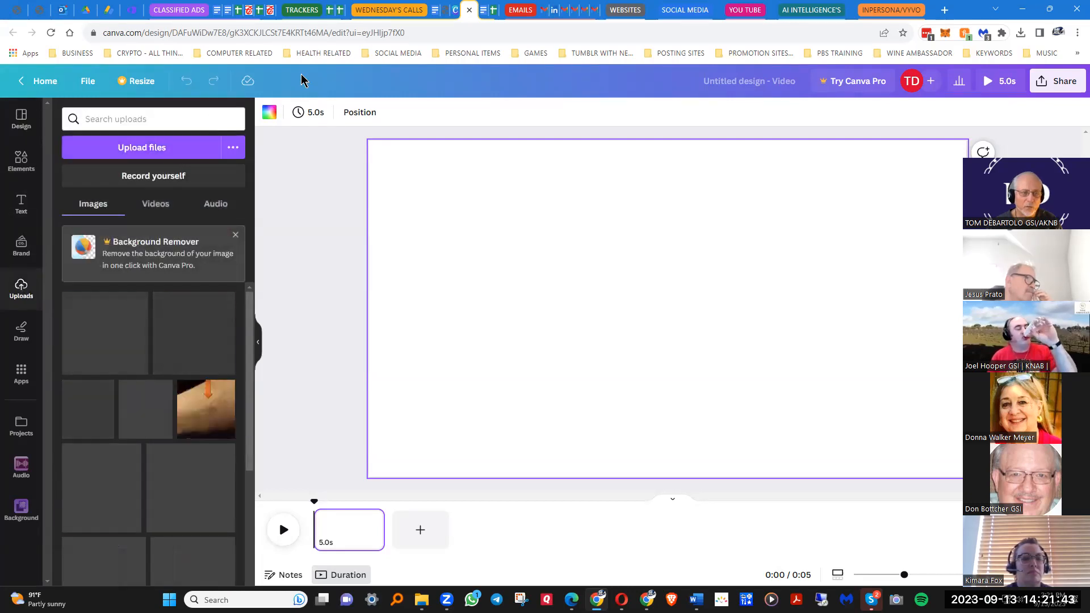
Review step 8 on backgrounds in the guide, then return to the Canva video and start uploading a file from the computer.
click(437, 10)
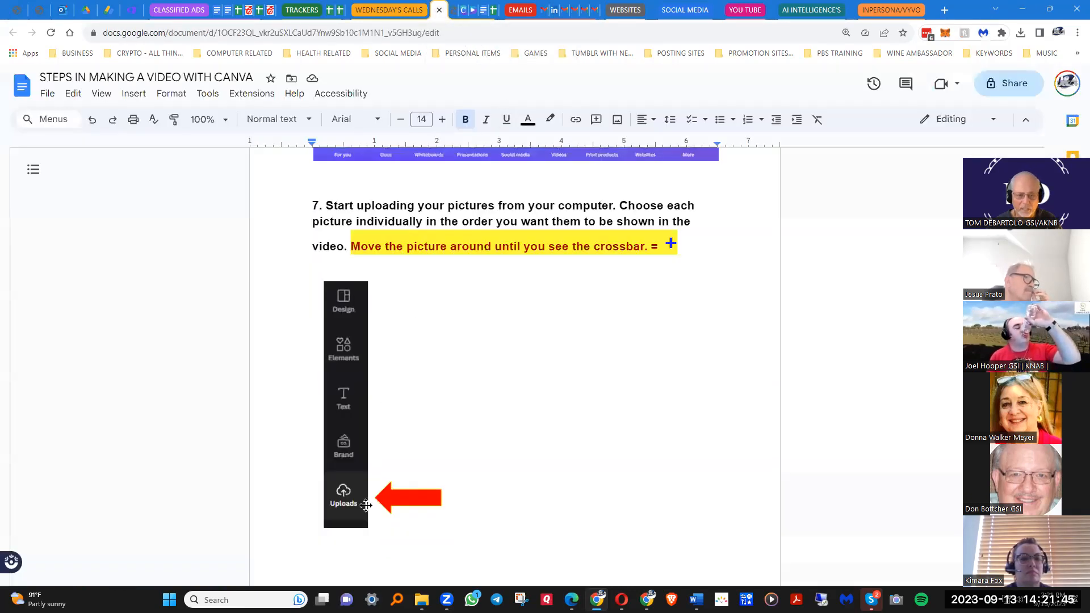
scroll(547, 367, down, 3)
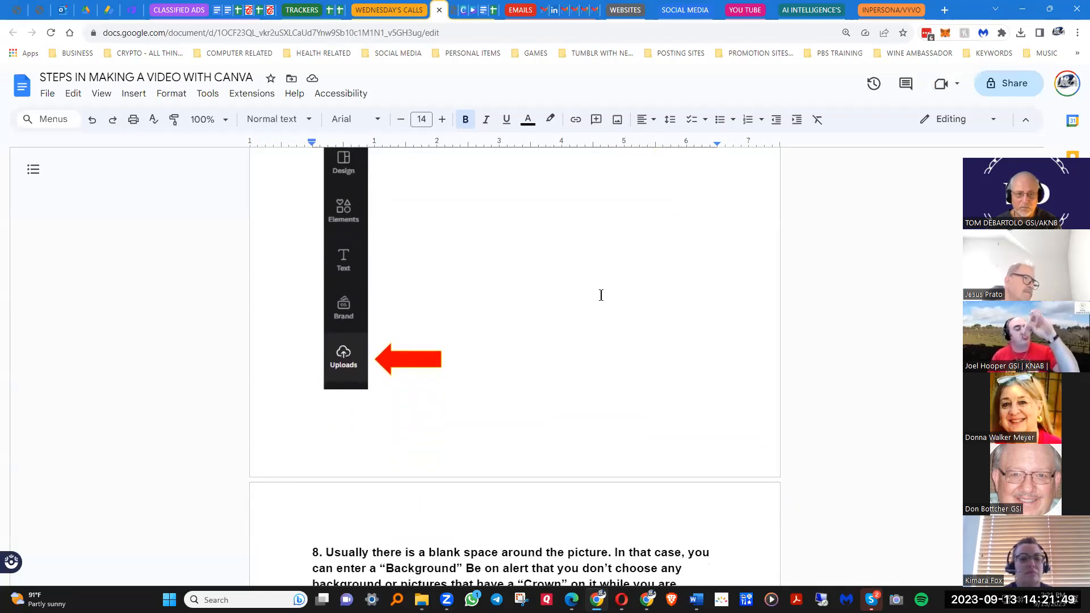
scroll(601, 274, down, 4)
scroll(603, 273, down, 4)
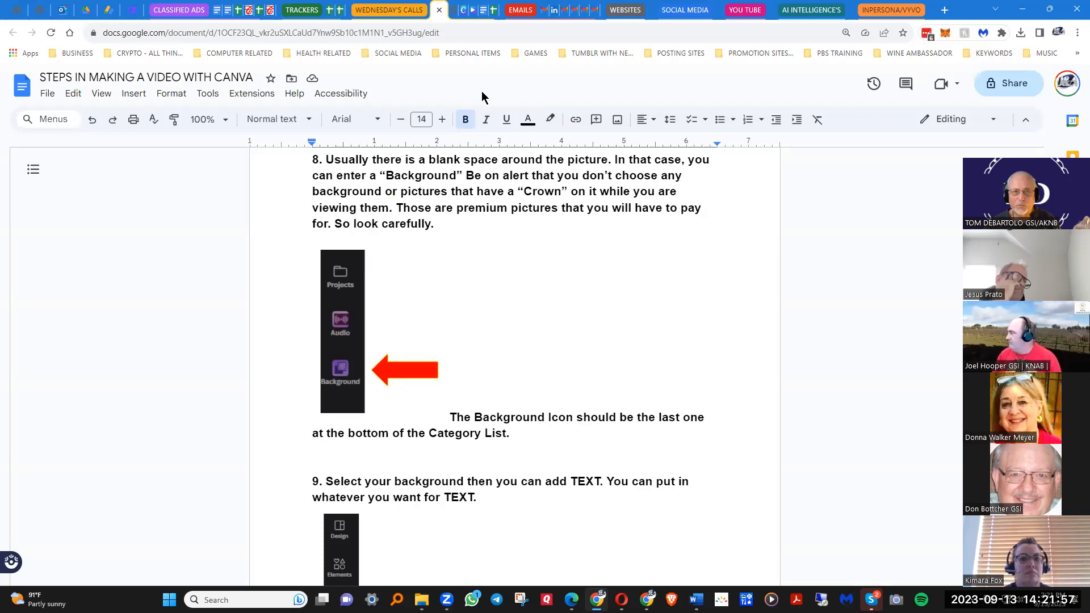
click(473, 11)
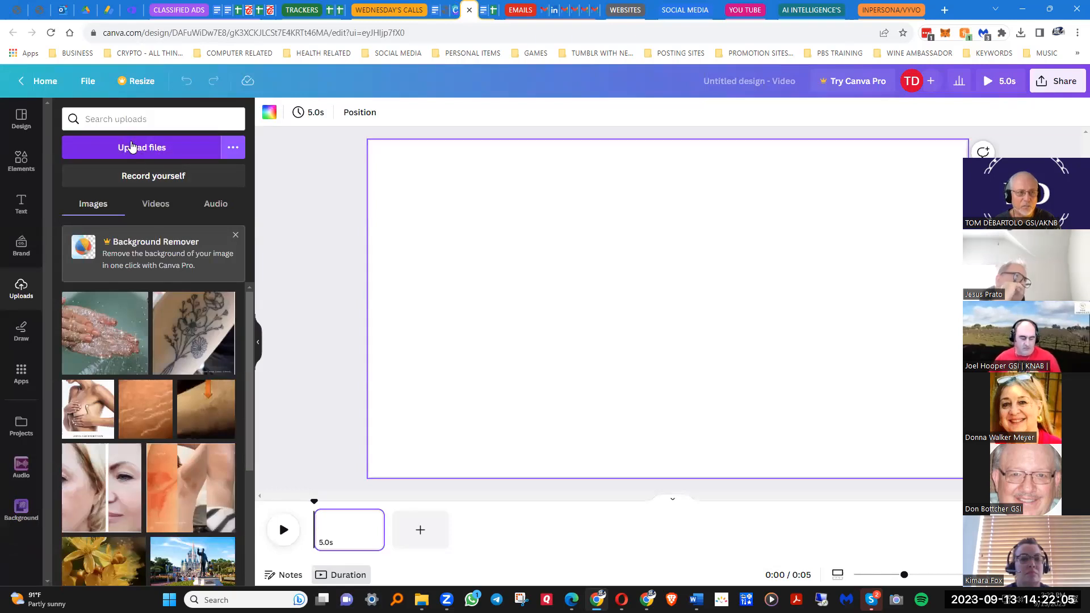
click(145, 151)
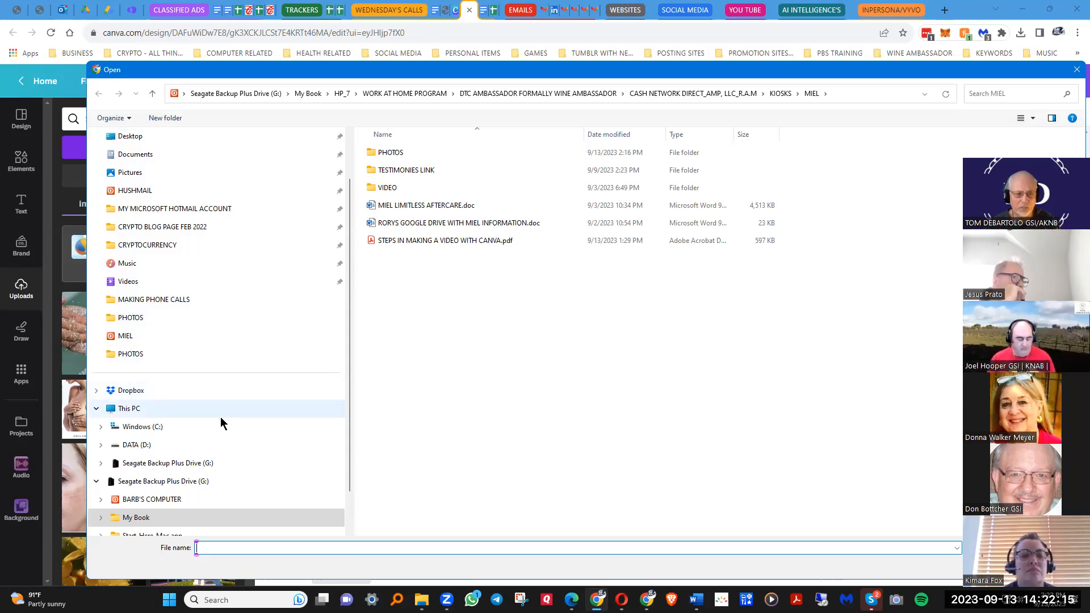
Browse the upload dialog's folder tree through My Book and HP_7 into WORK AT HOME PROGRAM.
scroll(220, 417, down, 1)
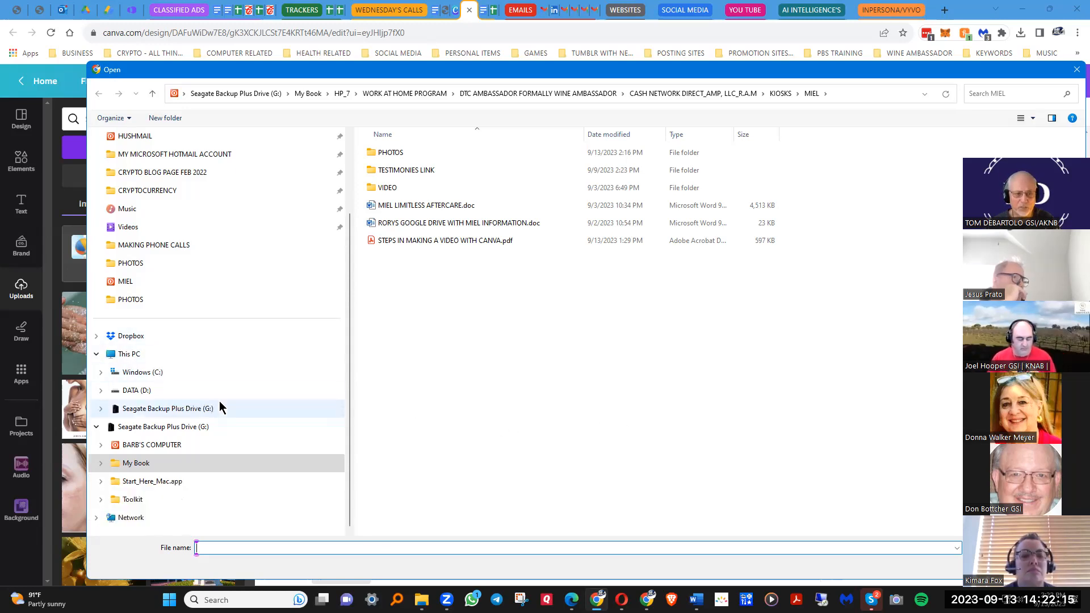
click(99, 467)
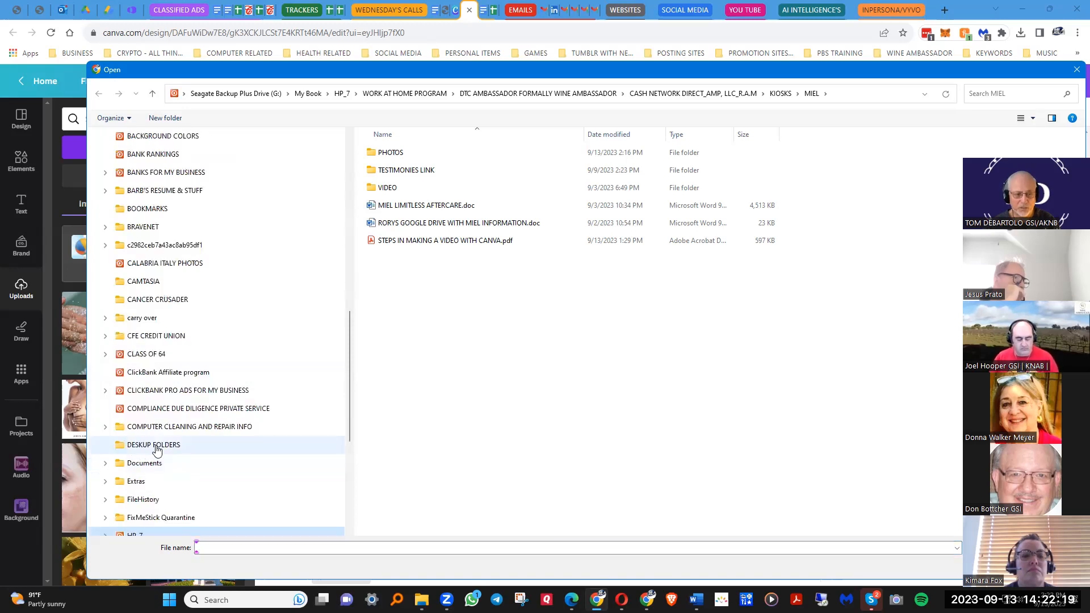
scroll(170, 442, down, 3)
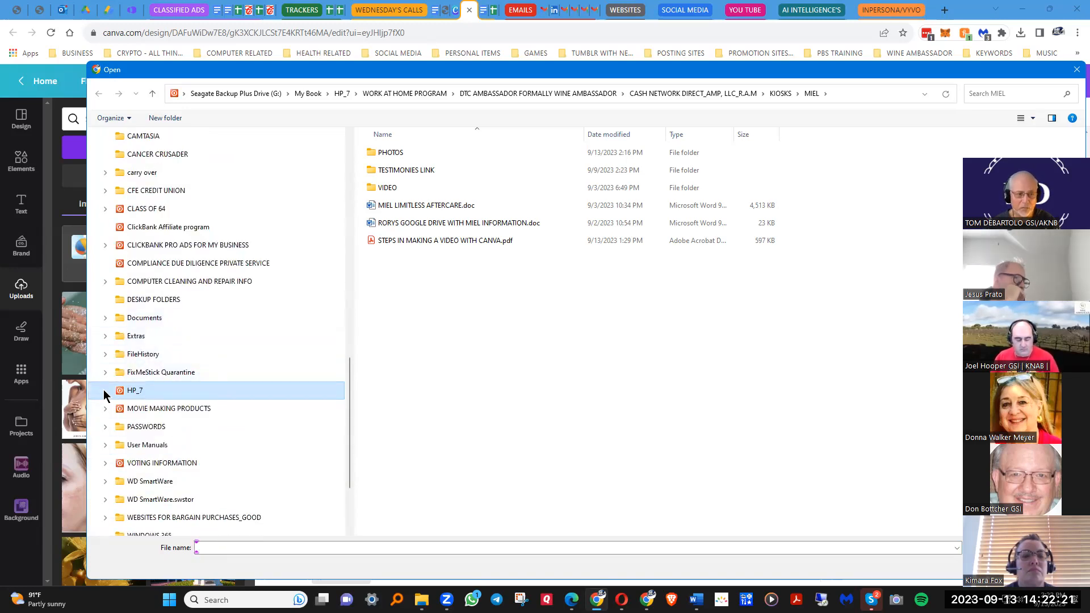
click(105, 394)
scroll(199, 352, down, 15)
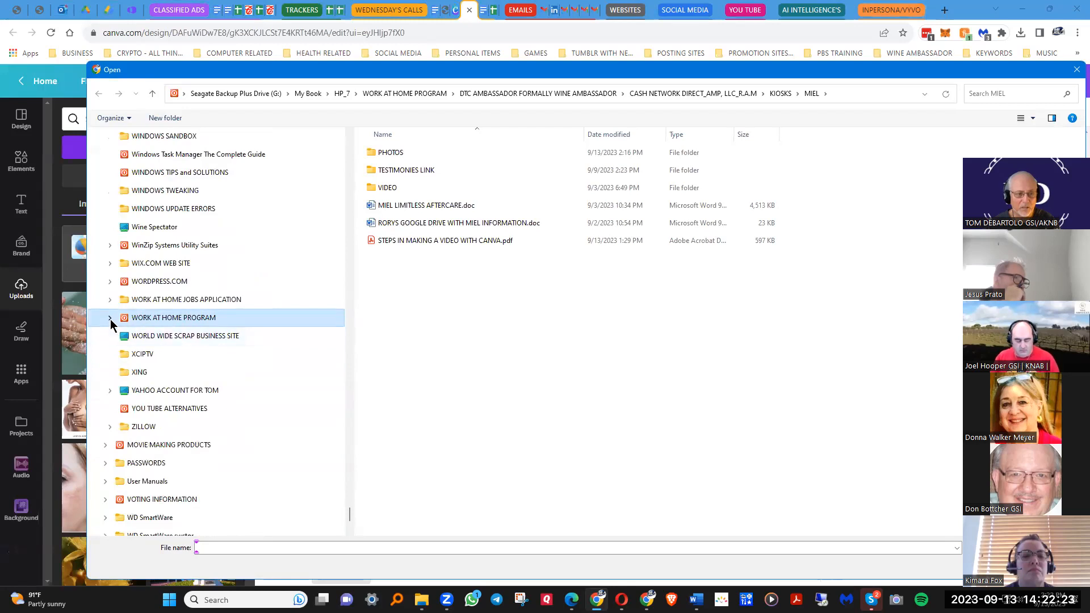
click(110, 318)
Upload "Lady lying down.png" from the MIEL PHOTOS folder inside DTC AMBASSADOR FORMALLY WINE AMBASSADOR, CASH NETWORK DIRECT_AMP, LLC_R.A.M and KIOSKS.
scroll(255, 352, down, 4)
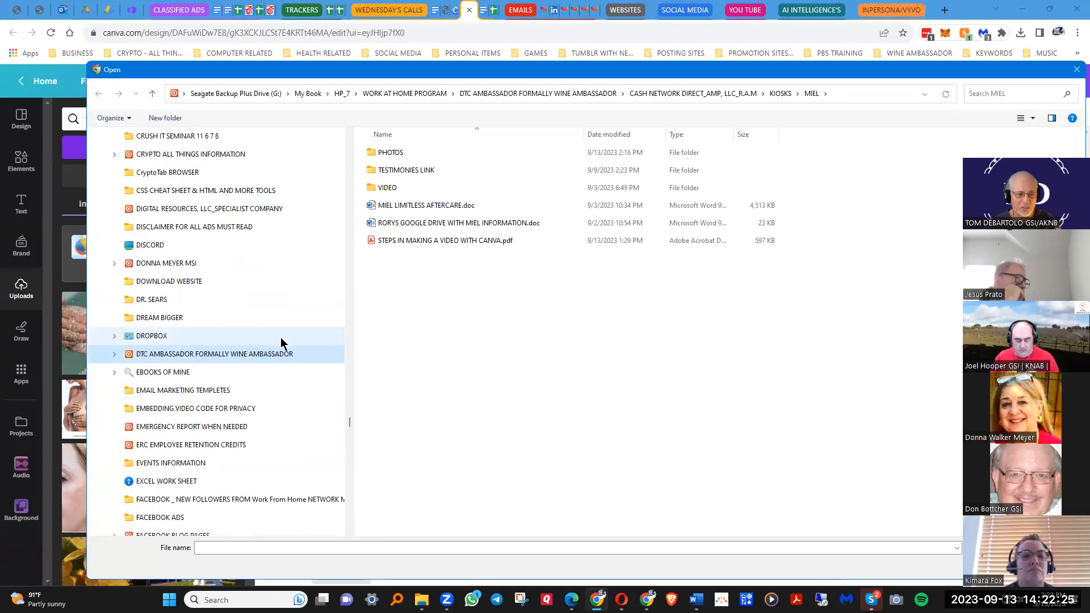
scroll(281, 343, down, 2)
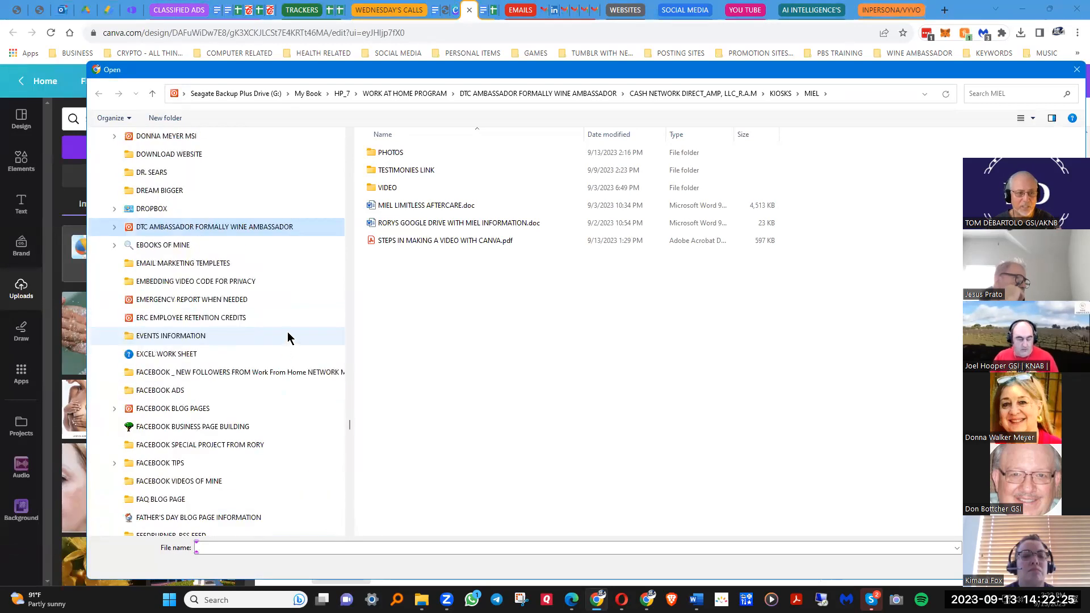
click(114, 227)
click(119, 299)
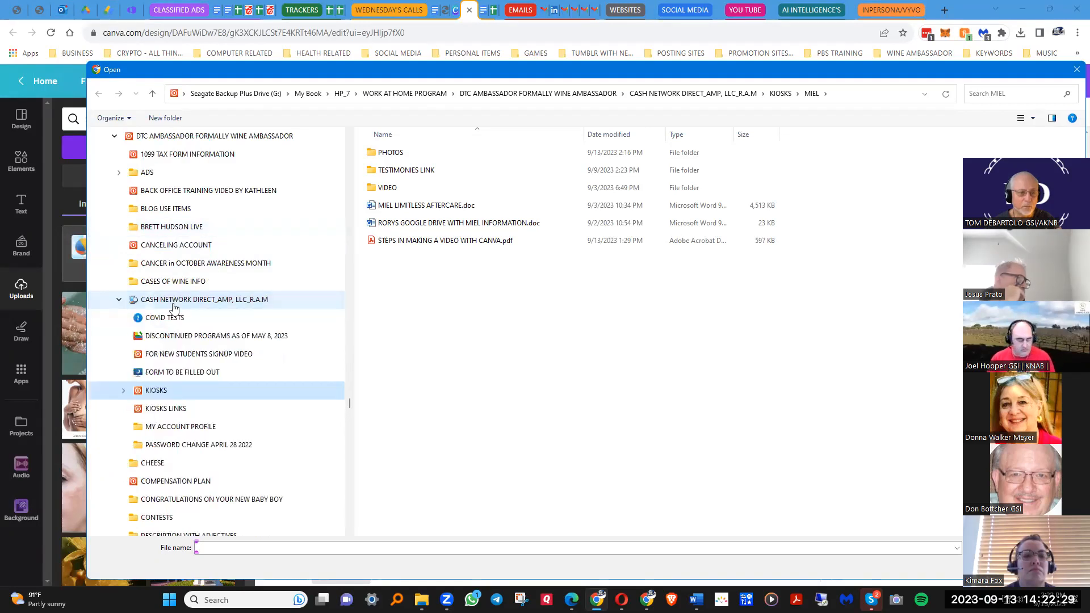
click(124, 390)
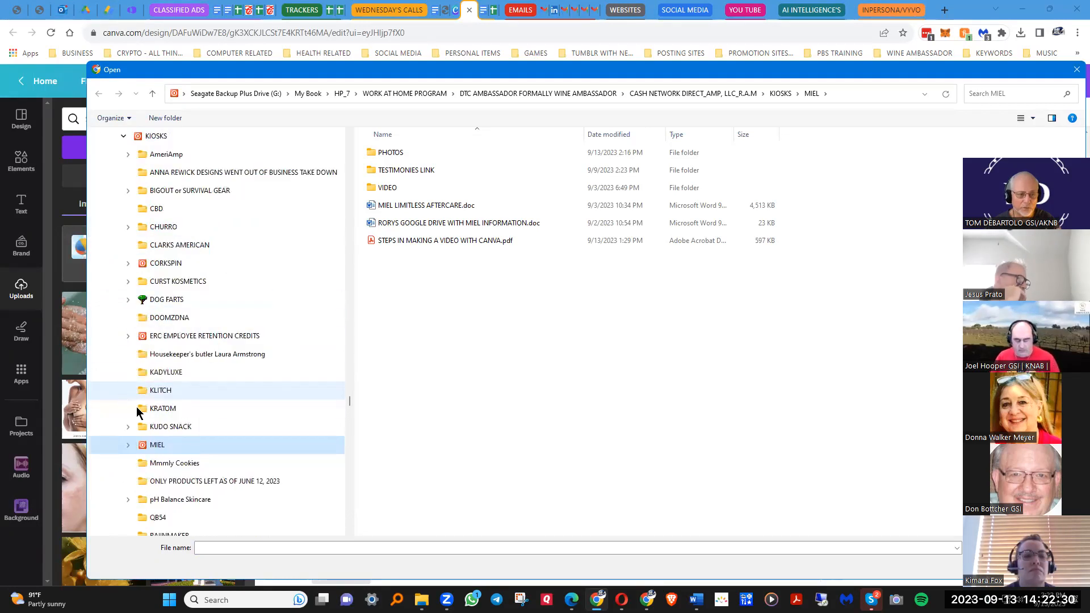
click(128, 446)
click(174, 463)
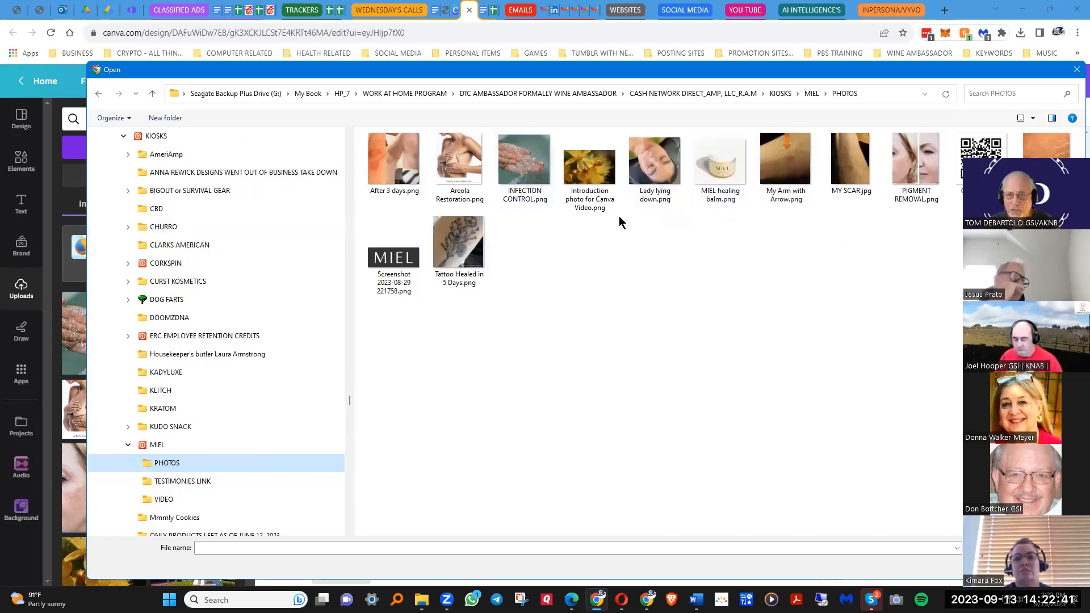
double_click(655, 170)
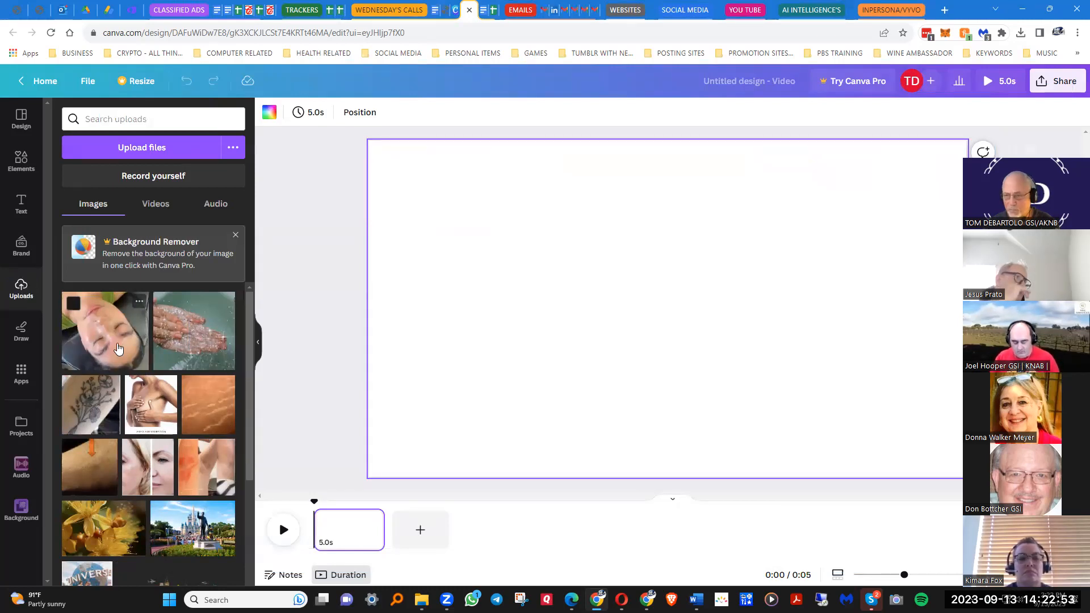
Place the uploaded picture of the lady on the video page, enlarged and aligned to both centre guides.
drag(111, 324, 637, 239)
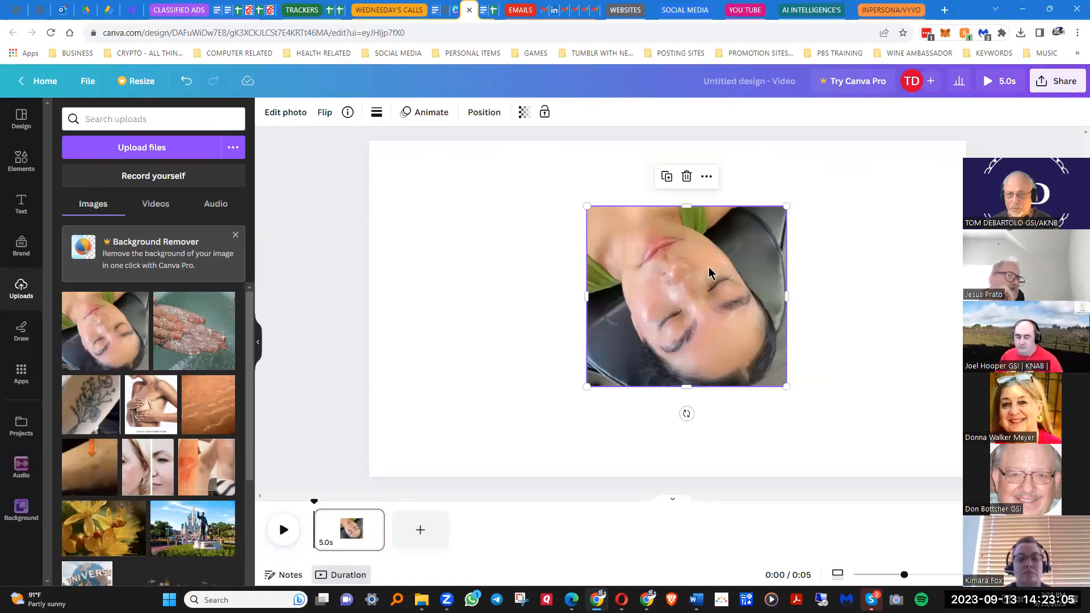
drag(586, 206, 540, 182)
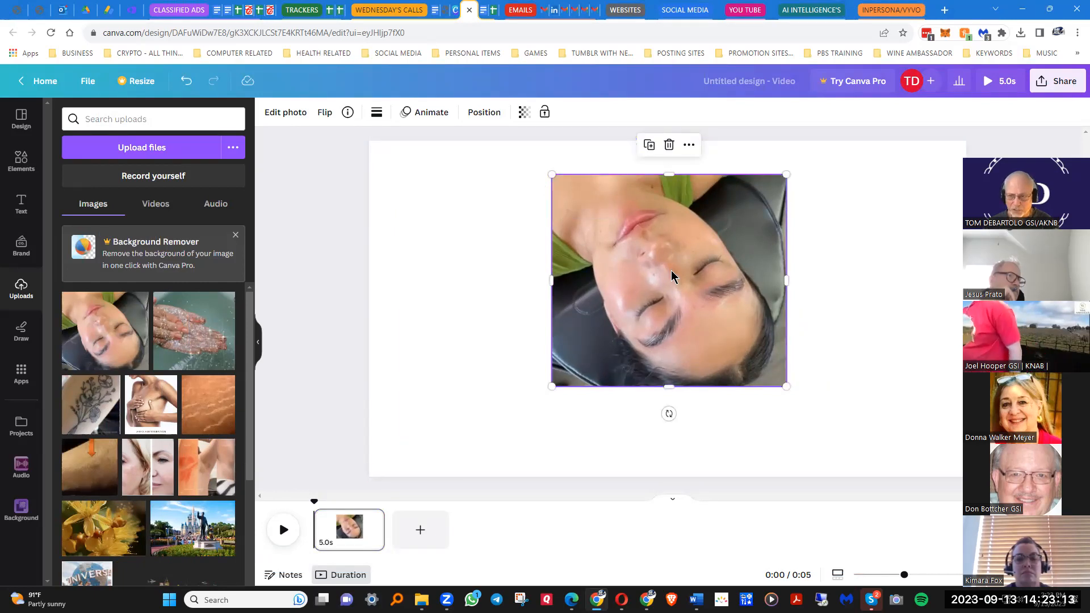
drag(671, 277, 670, 285)
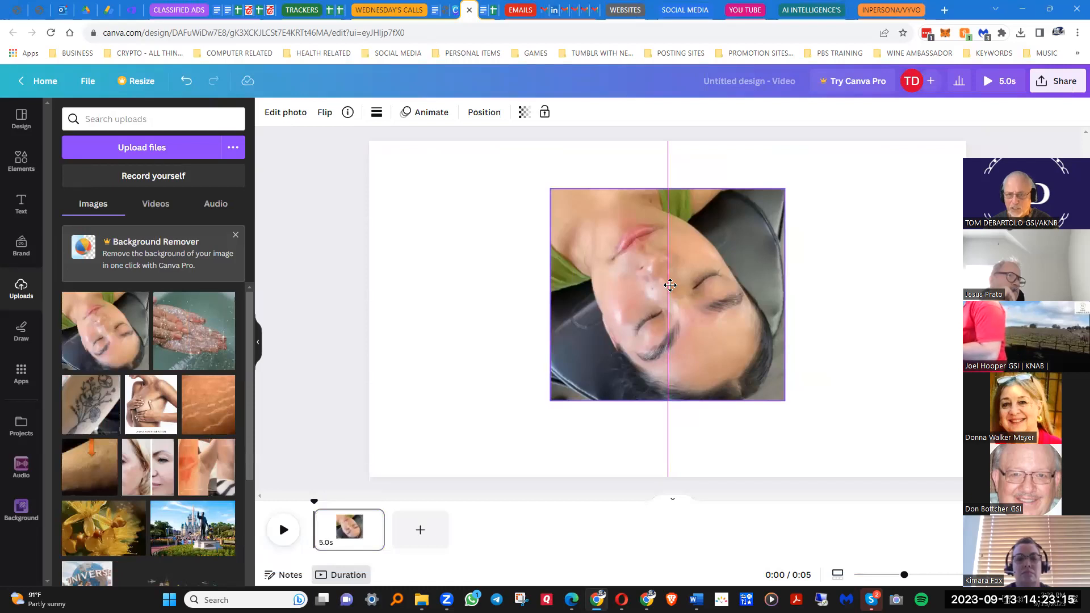
drag(670, 285, 670, 285)
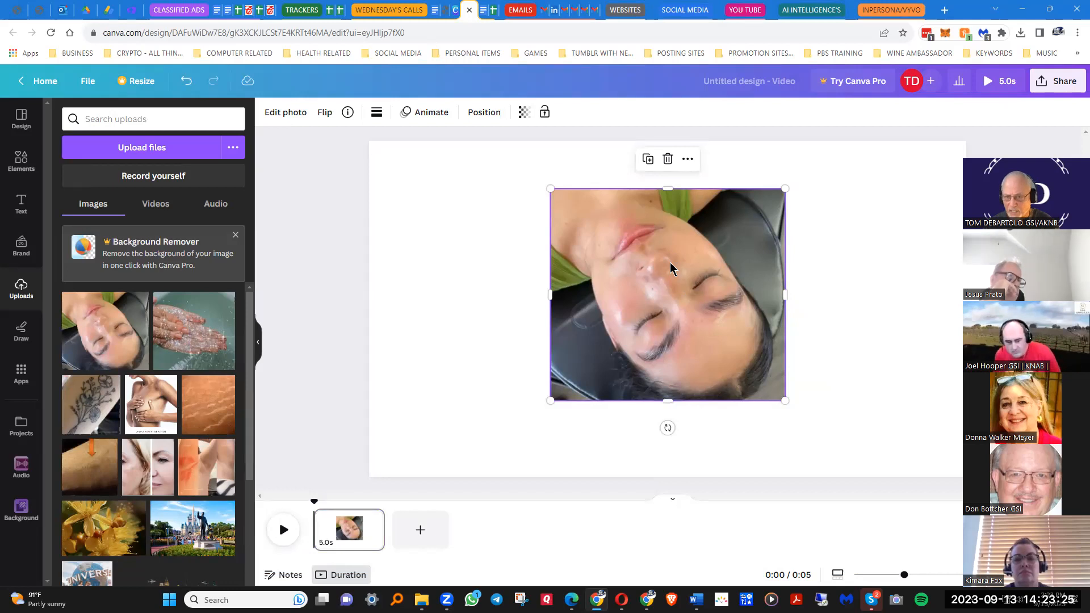
drag(671, 263, 668, 277)
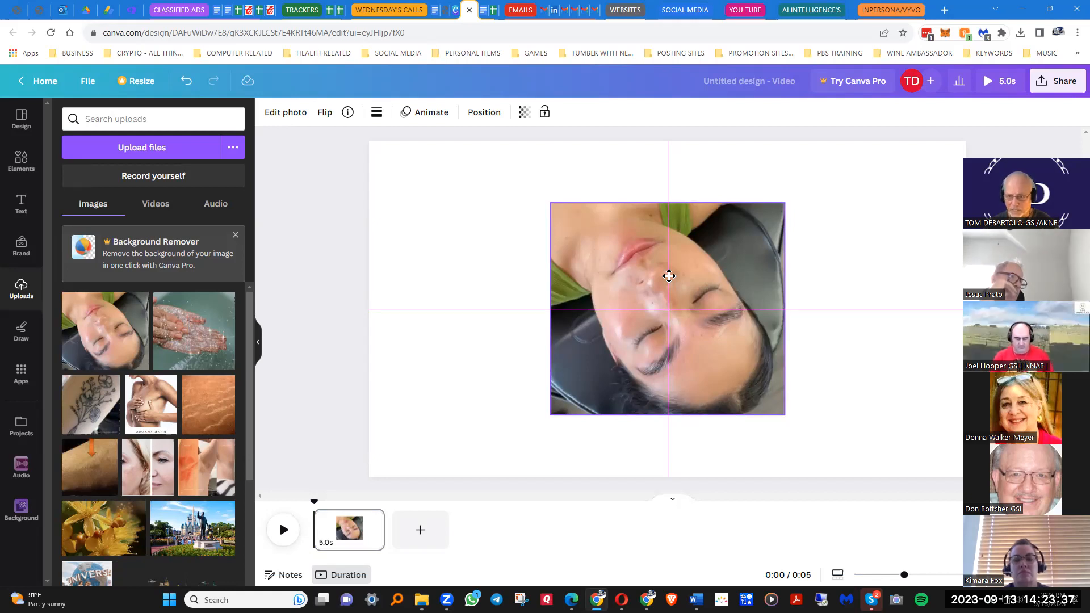
drag(669, 276, 669, 276)
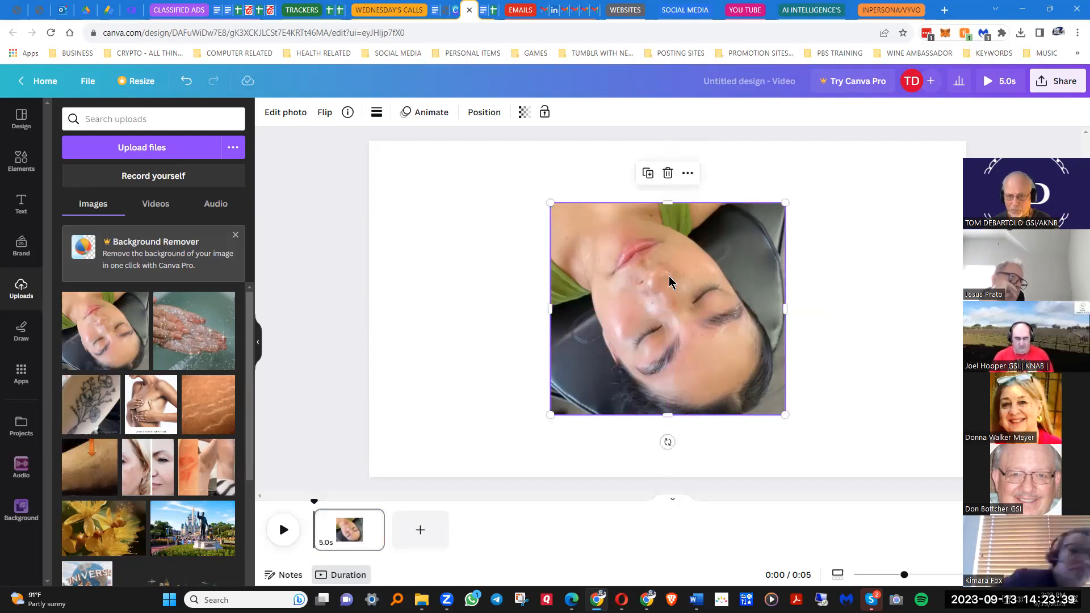
Enlarge the picture further from its upper-left and lower-right corners so it fills most of the page height.
drag(550, 202, 511, 167)
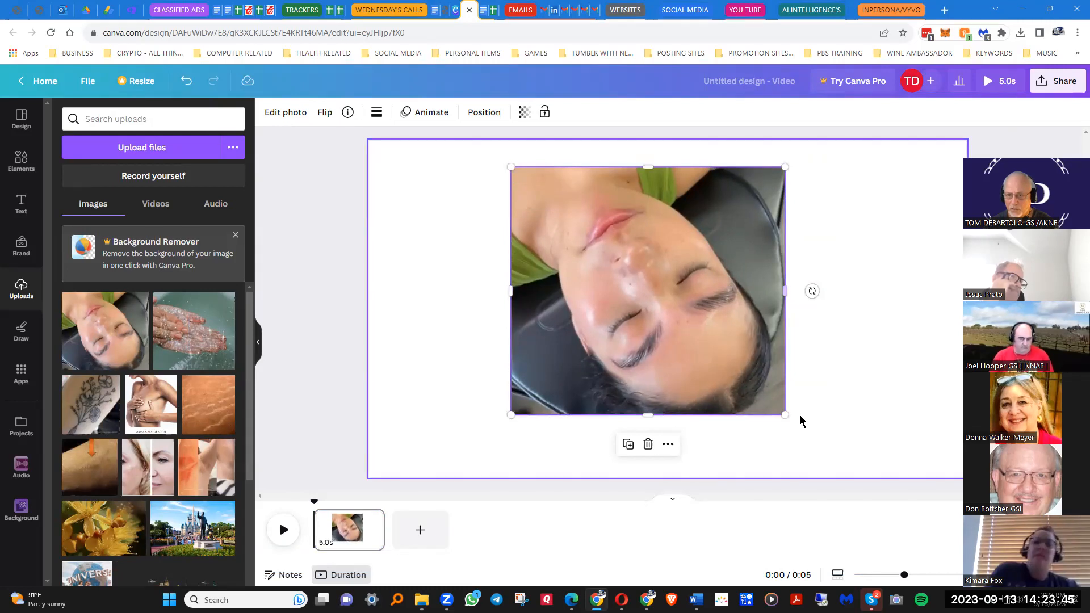
drag(788, 413, 844, 441)
mouse_move(510, 310)
mouse_down()
mouse_move(484, 310)
mouse_move(511, 311)
mouse_up()
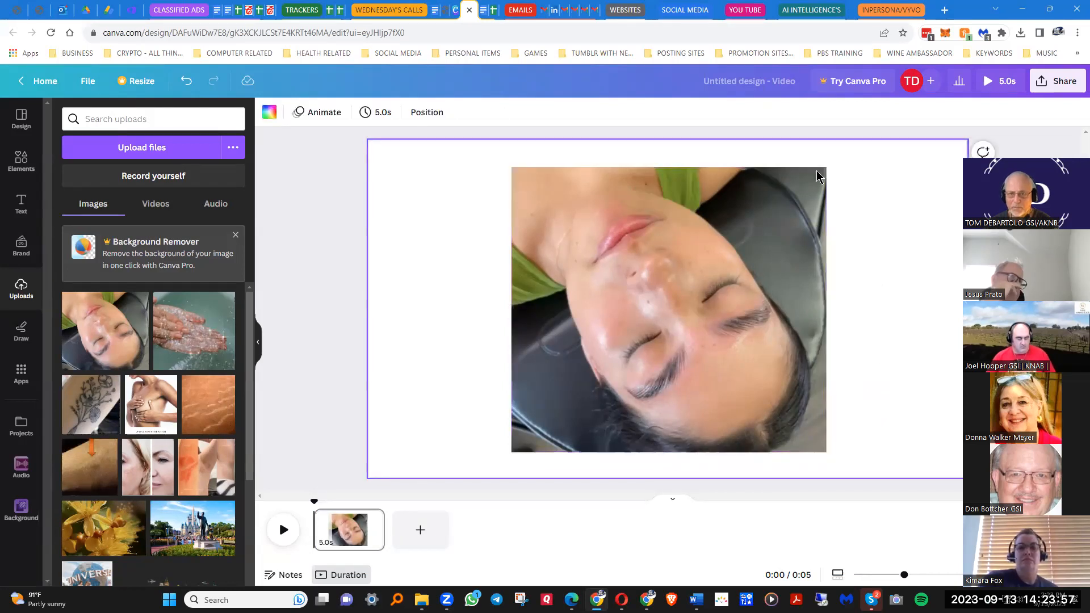
Centre the lady's picture on the video page and check step 8 about backgrounds in the Google Docs guide.
drag(685, 298, 678, 301)
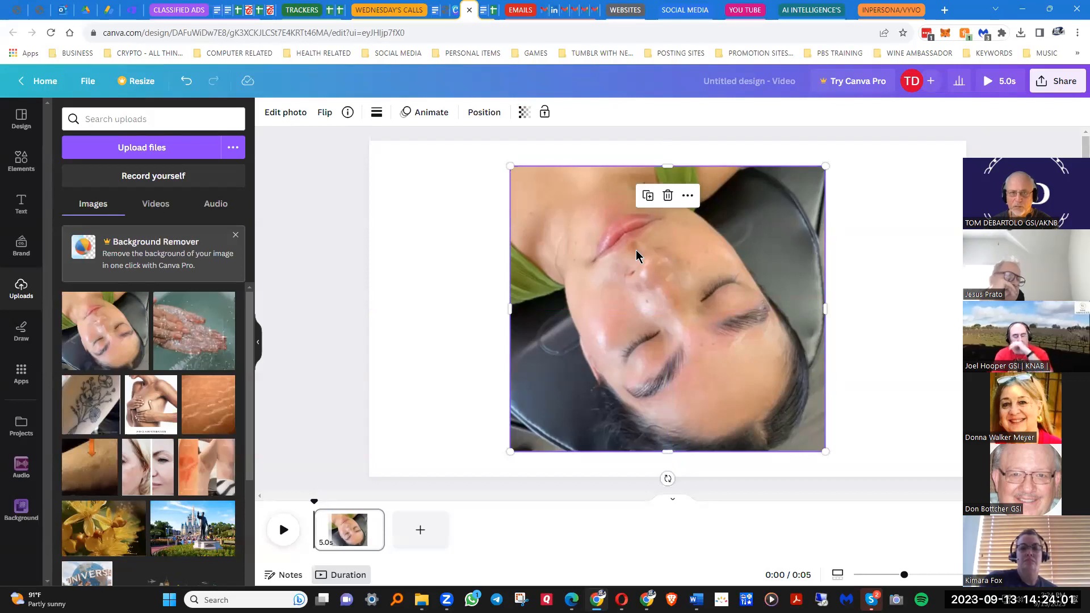
click(436, 9)
scroll(494, 297, down, 1)
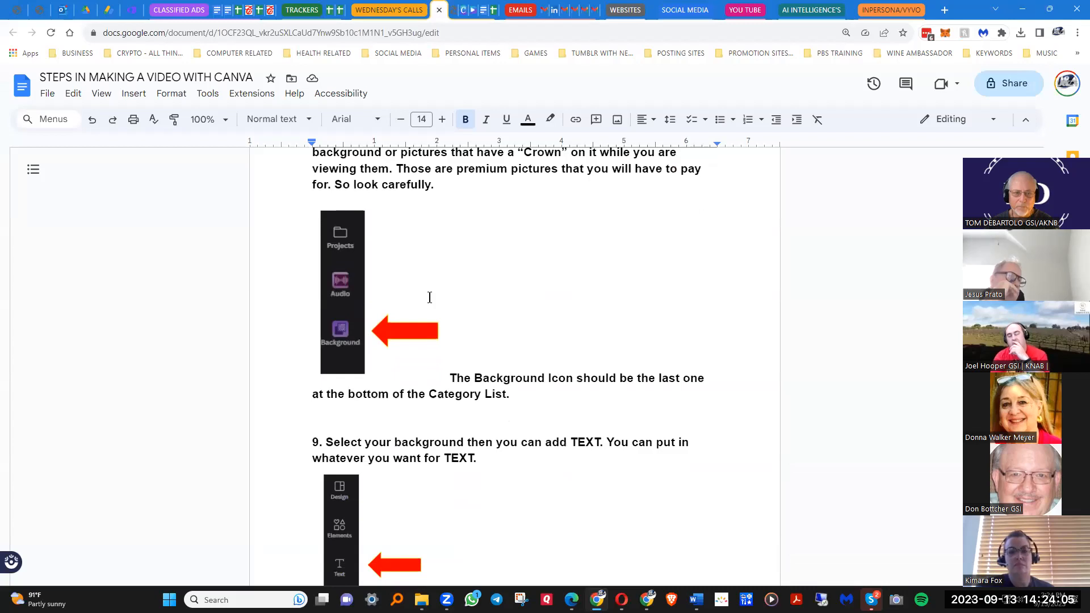
scroll(514, 272, up, 2)
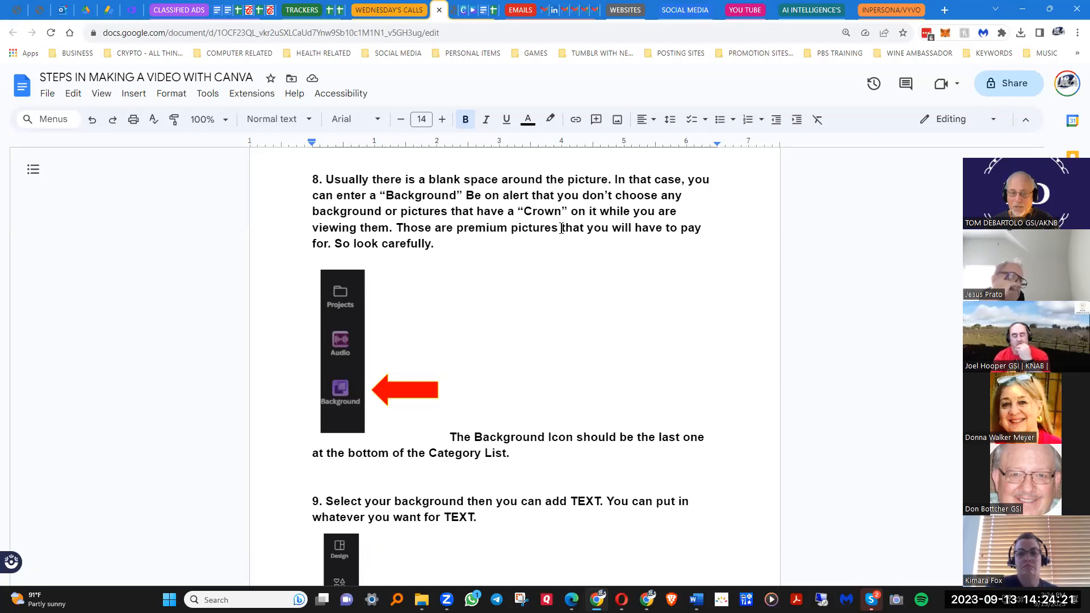
click(473, 11)
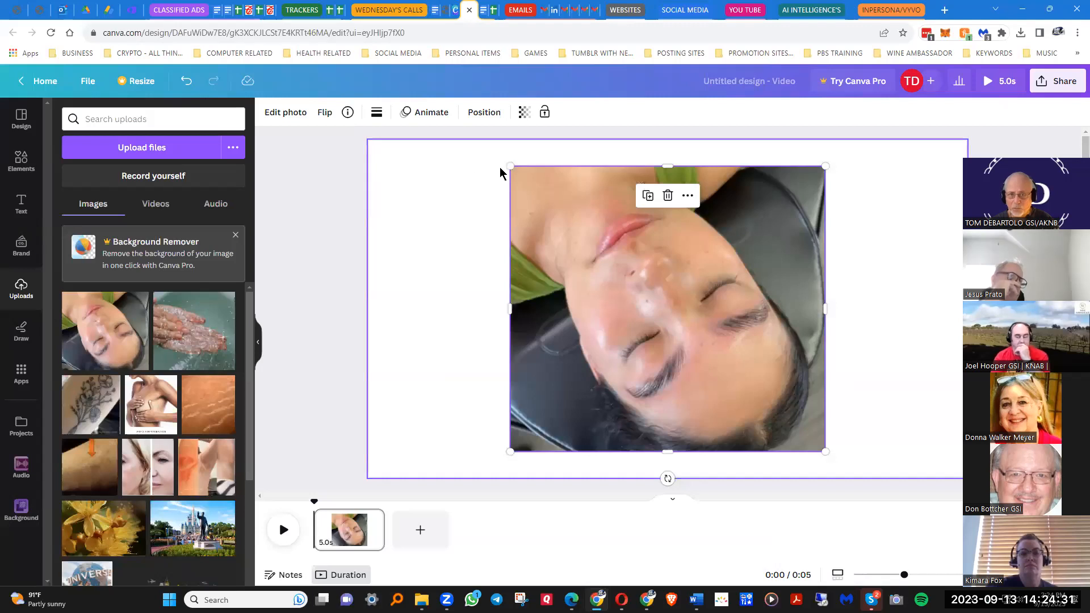
click(903, 280)
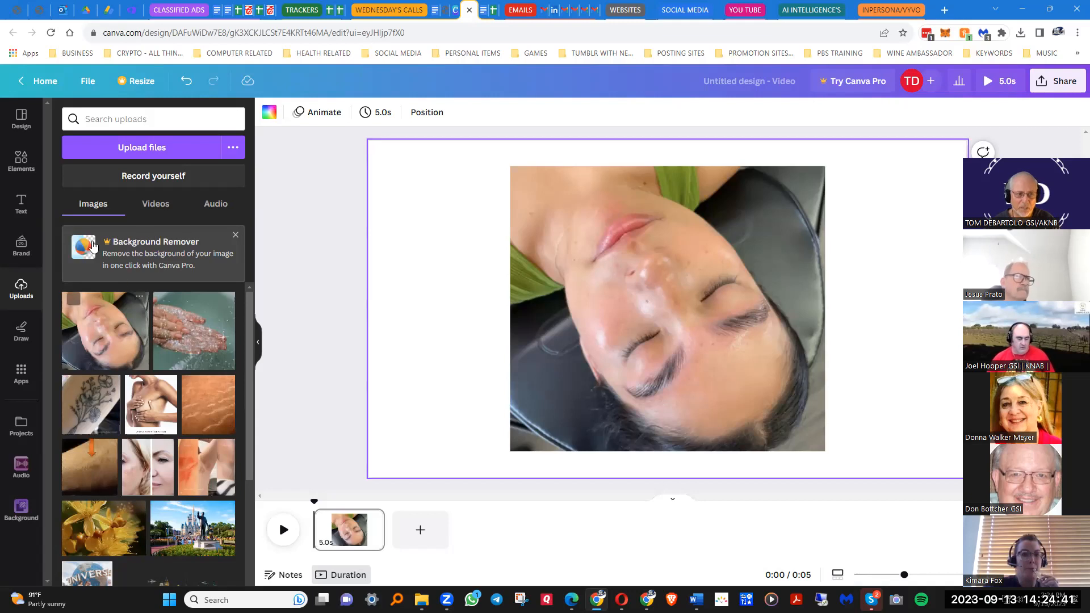
Review steps 8 and 9 on backgrounds and text in the Google Docs guide, and open the background collection in Canva.
mouse_move(250, 333)
mouse_down()
mouse_move(243, 412)
mouse_move(252, 344)
mouse_up()
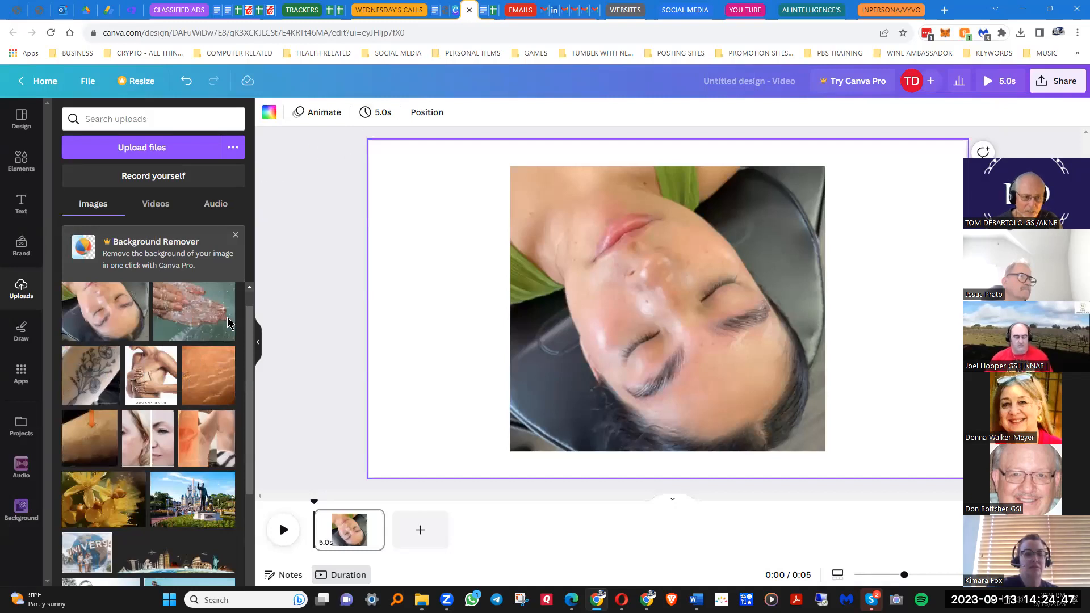
click(435, 10)
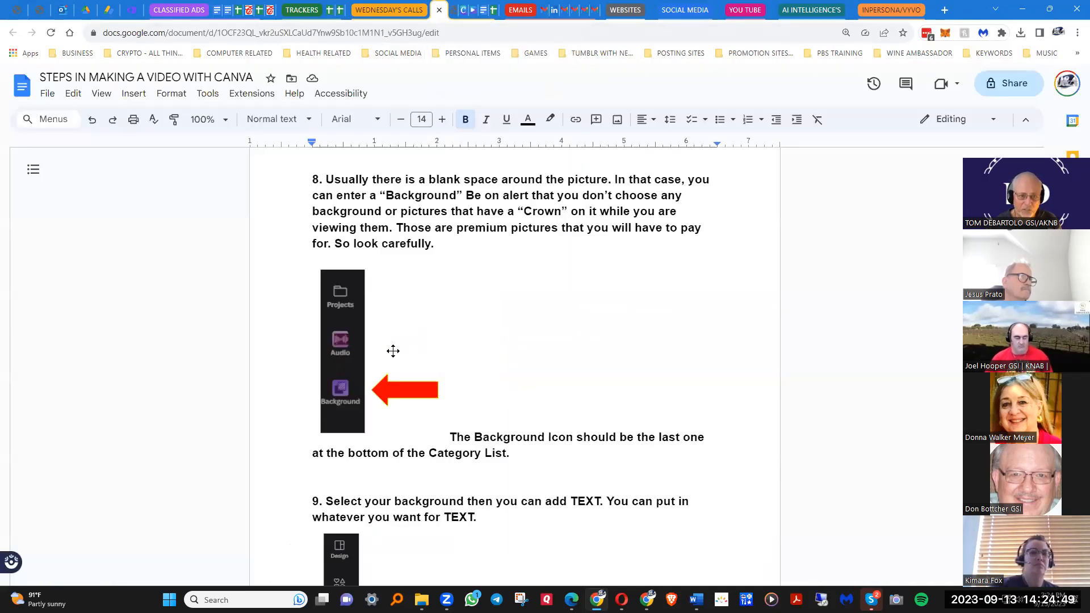
scroll(573, 287, down, 3)
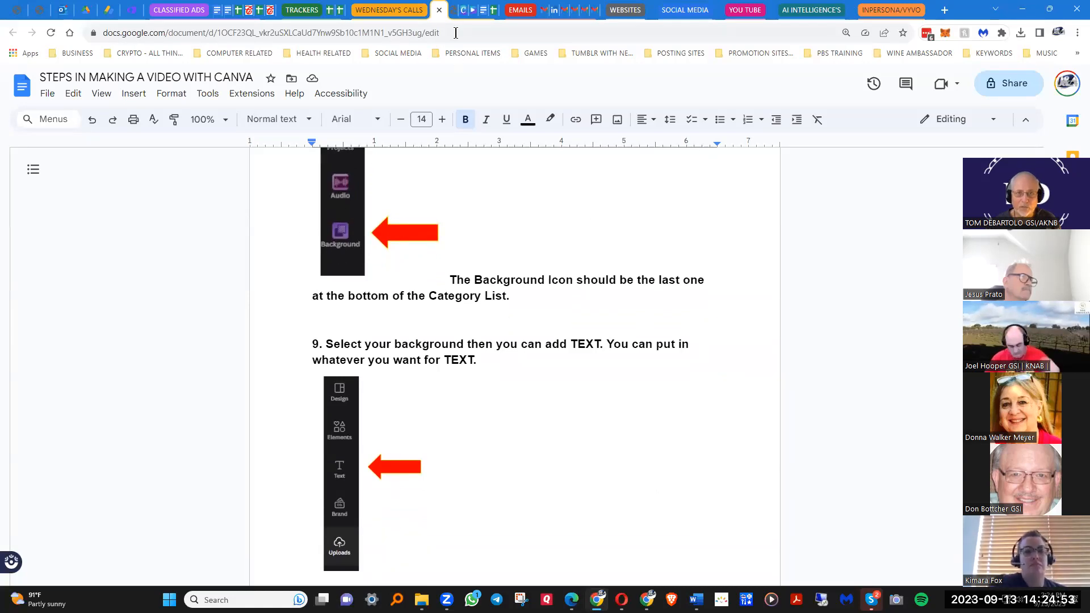
click(467, 10)
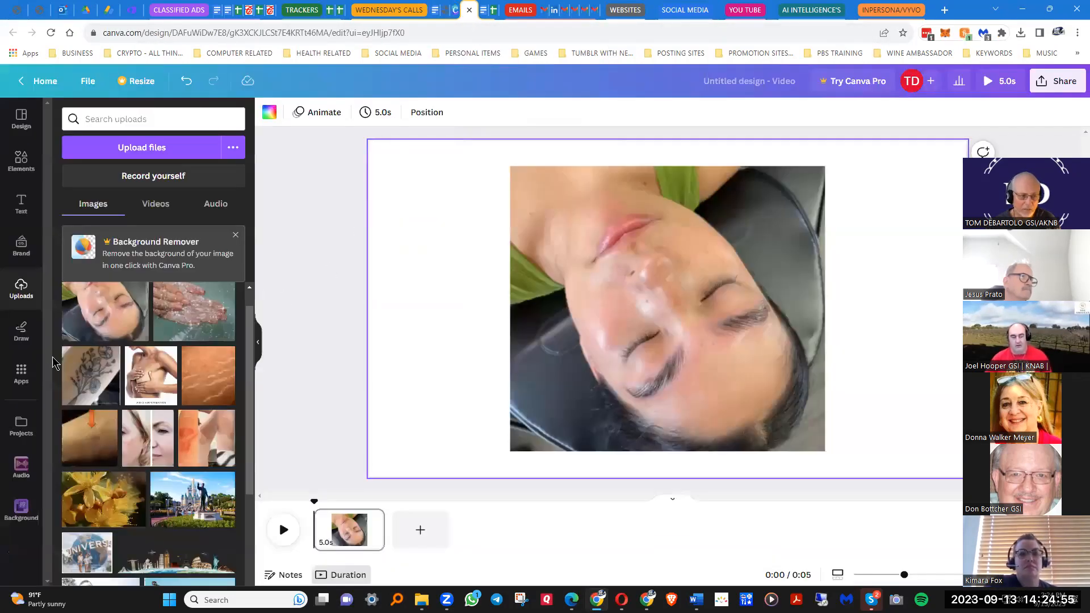
click(15, 508)
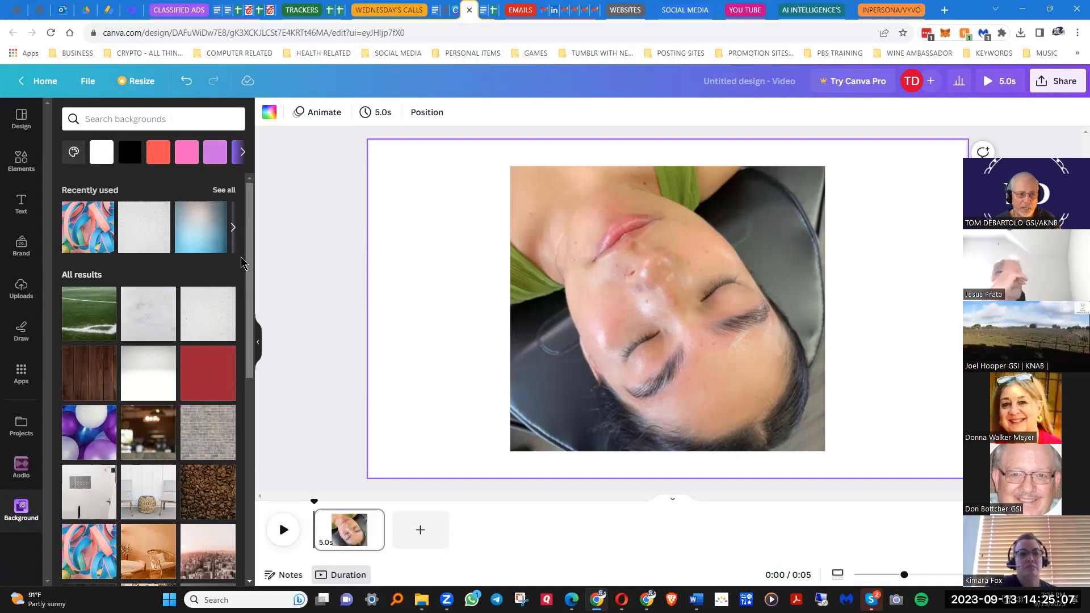
Try the plain pink background and the grey glitter background behind the lady's picture.
drag(250, 267, 248, 476)
scroll(211, 471, down, 2)
click(197, 501)
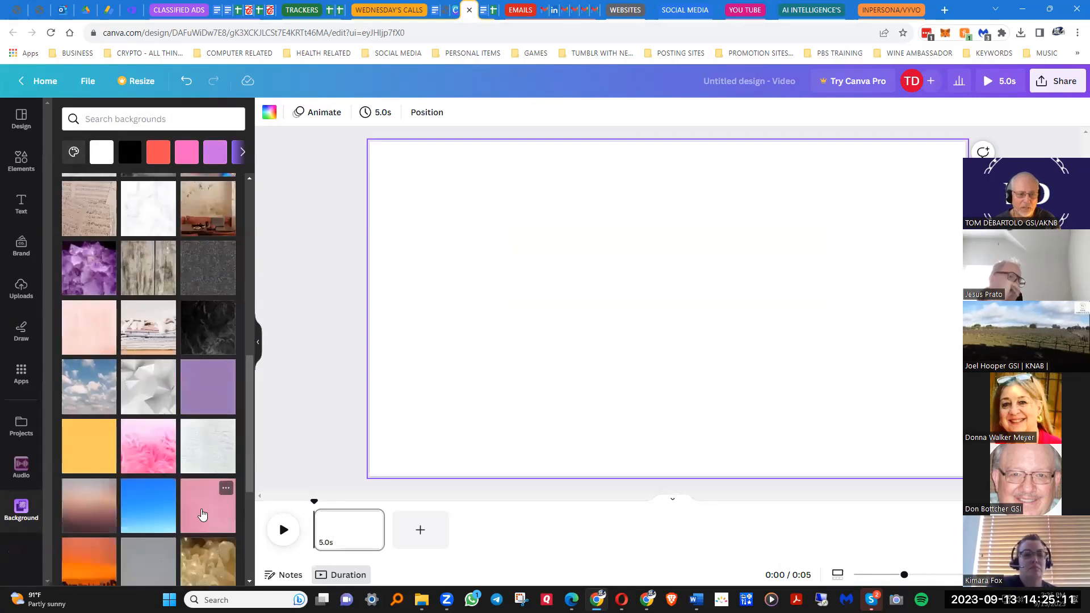
click(165, 559)
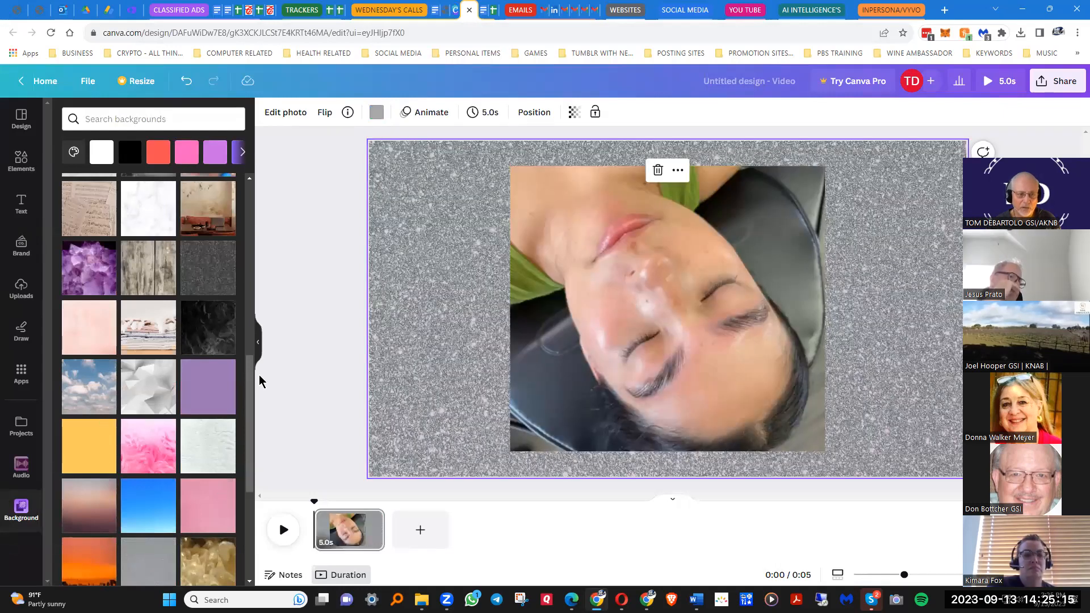
Try the recently used colourful ribbons background and the green sports field background behind the picture.
drag(250, 377, 274, 204)
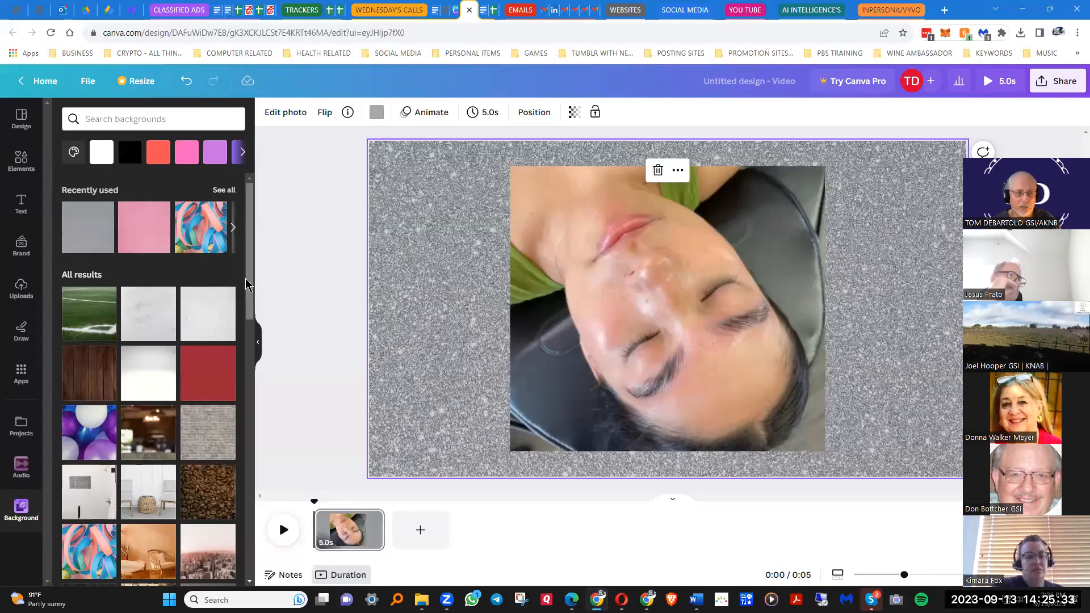
click(196, 235)
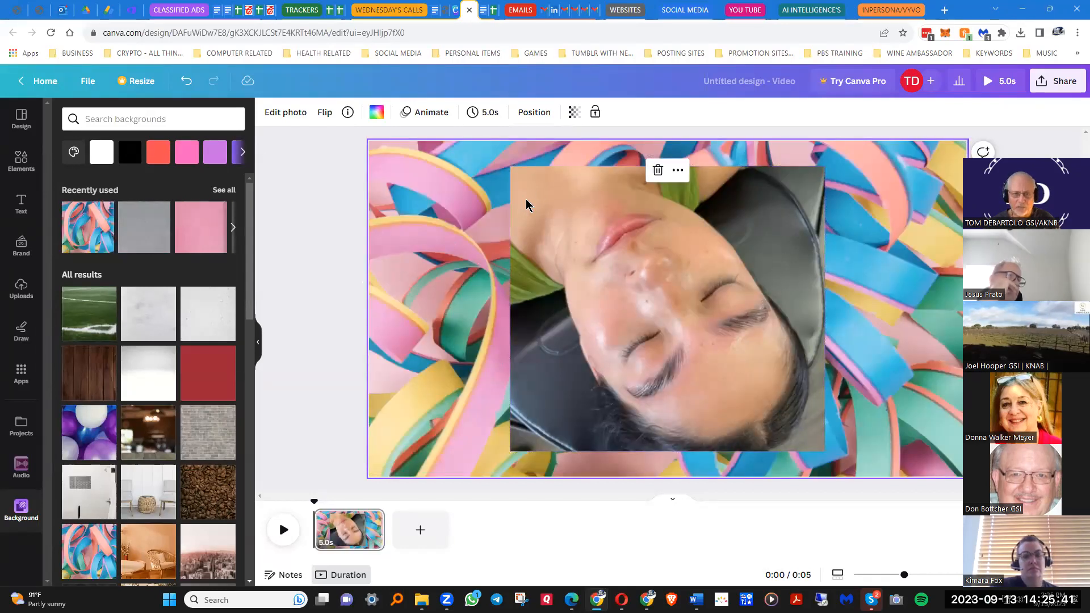
click(106, 316)
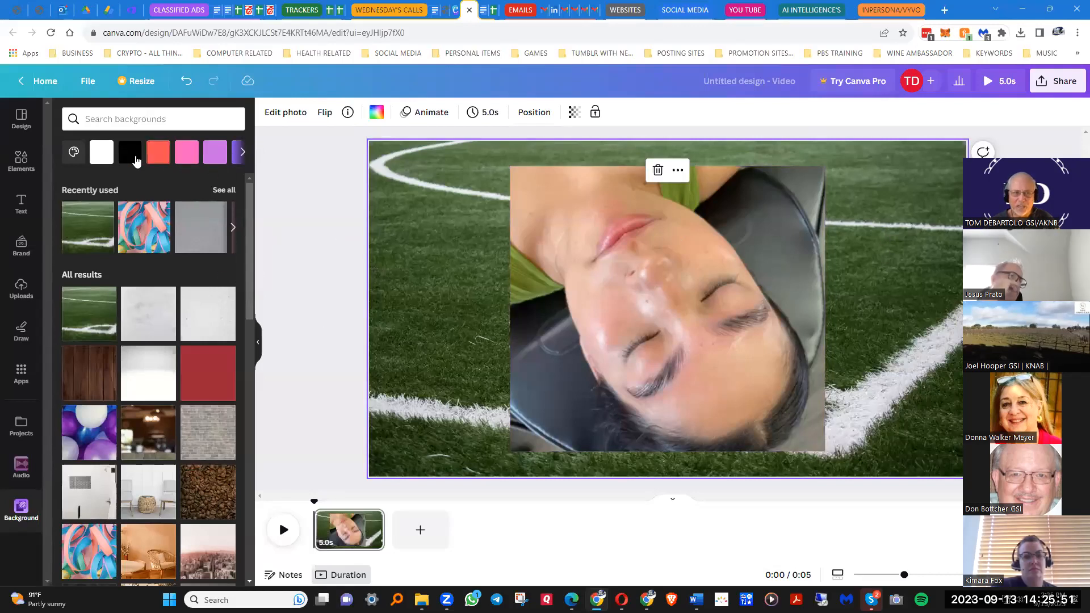
Compare solid green, speckled grey, white gradient and turquoise backgrounds, and set the page background to solid light blue.
click(242, 154)
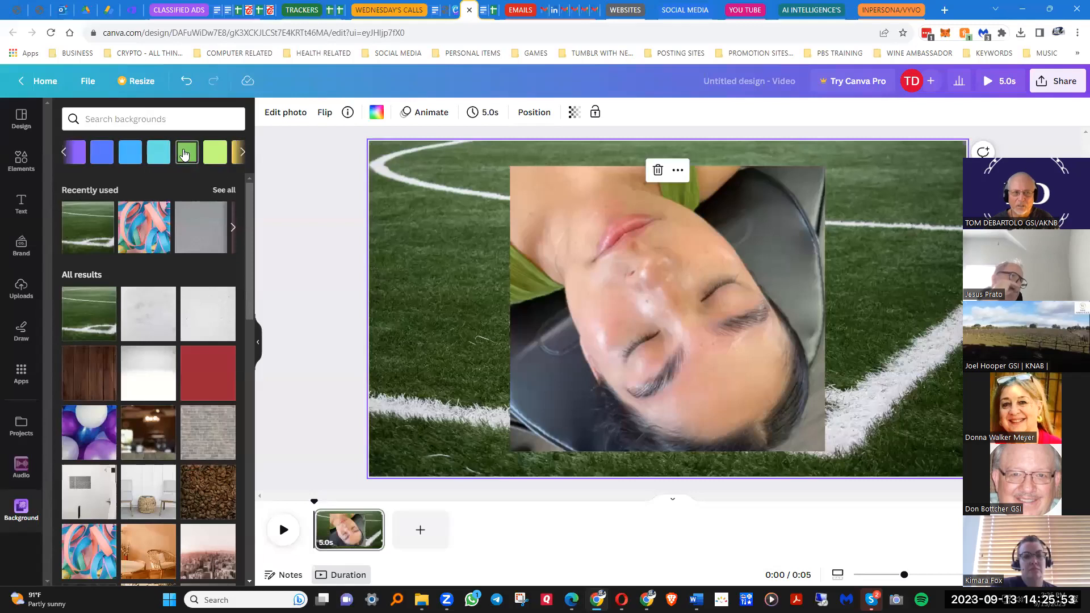
click(188, 153)
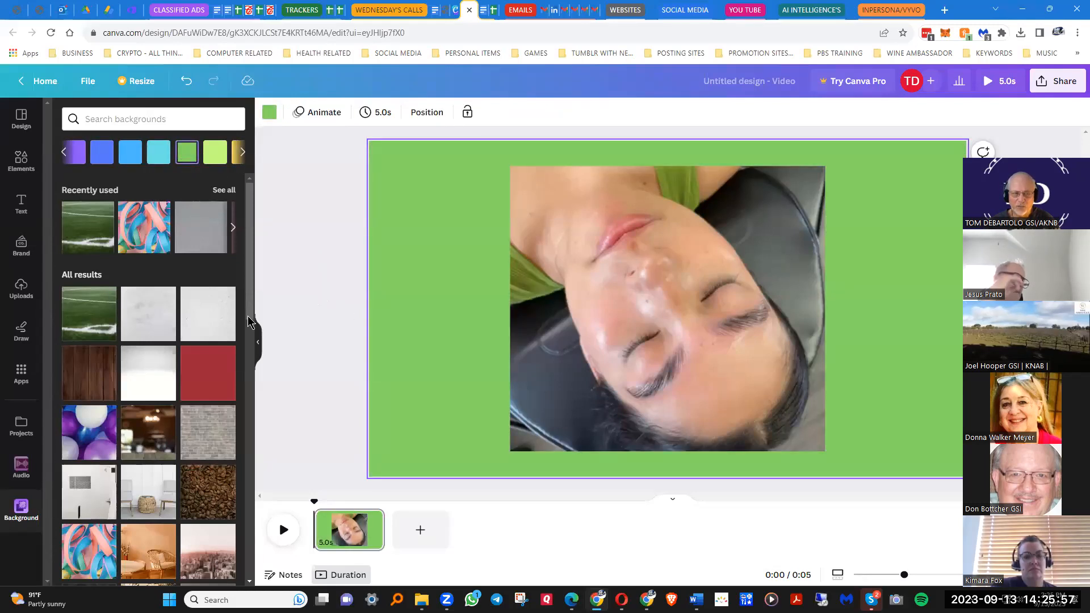
click(210, 321)
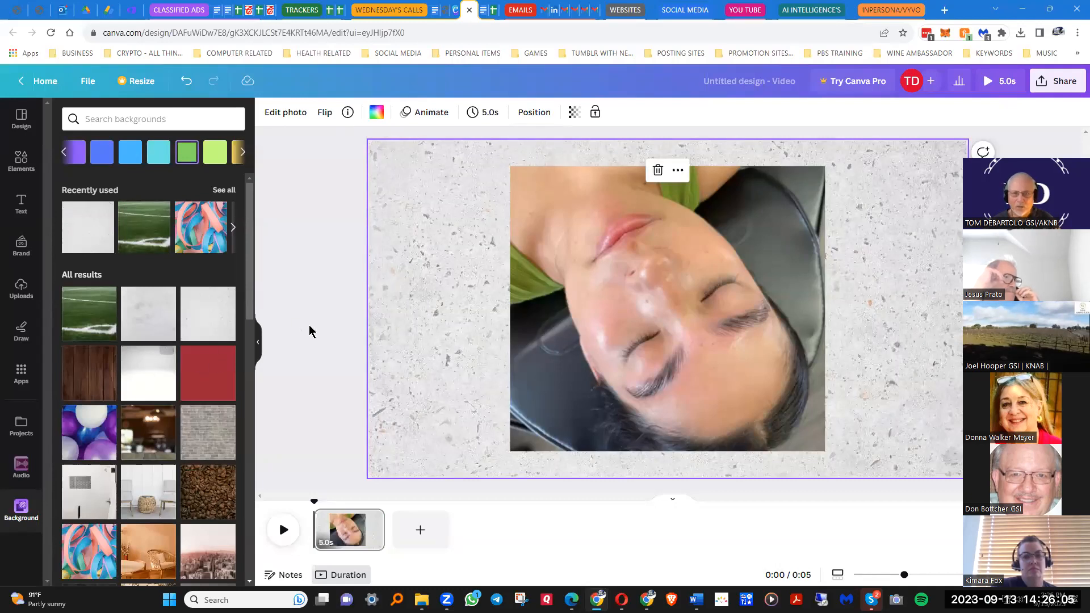
click(146, 370)
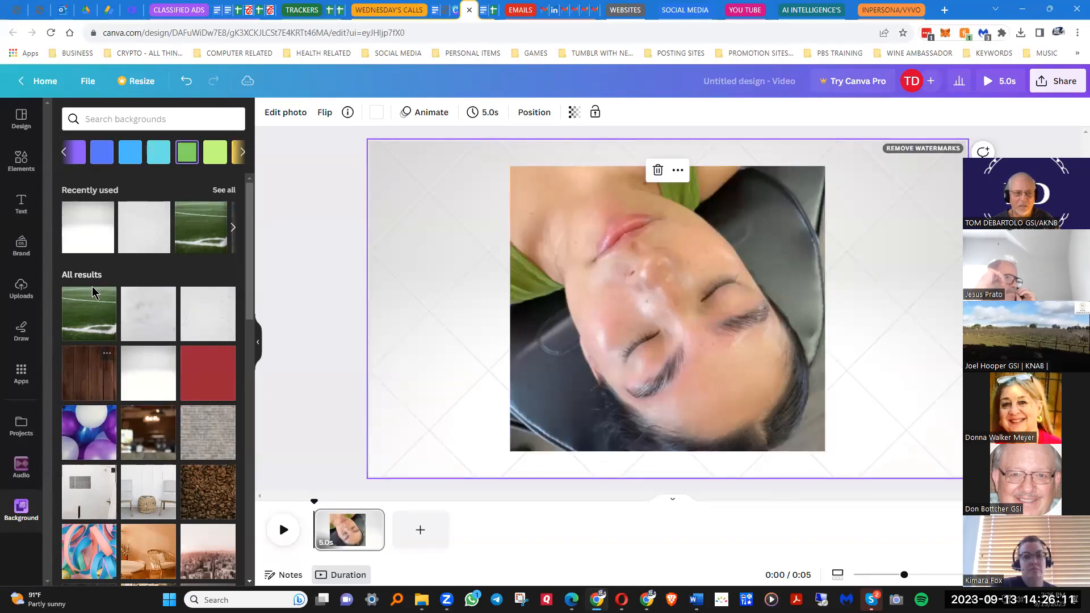
click(158, 153)
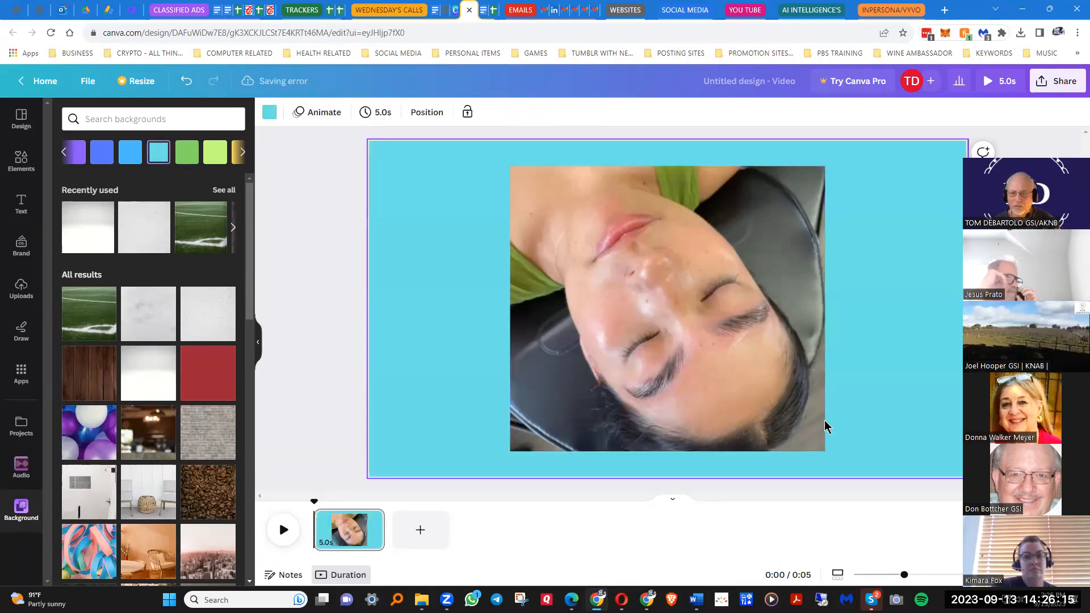
click(129, 159)
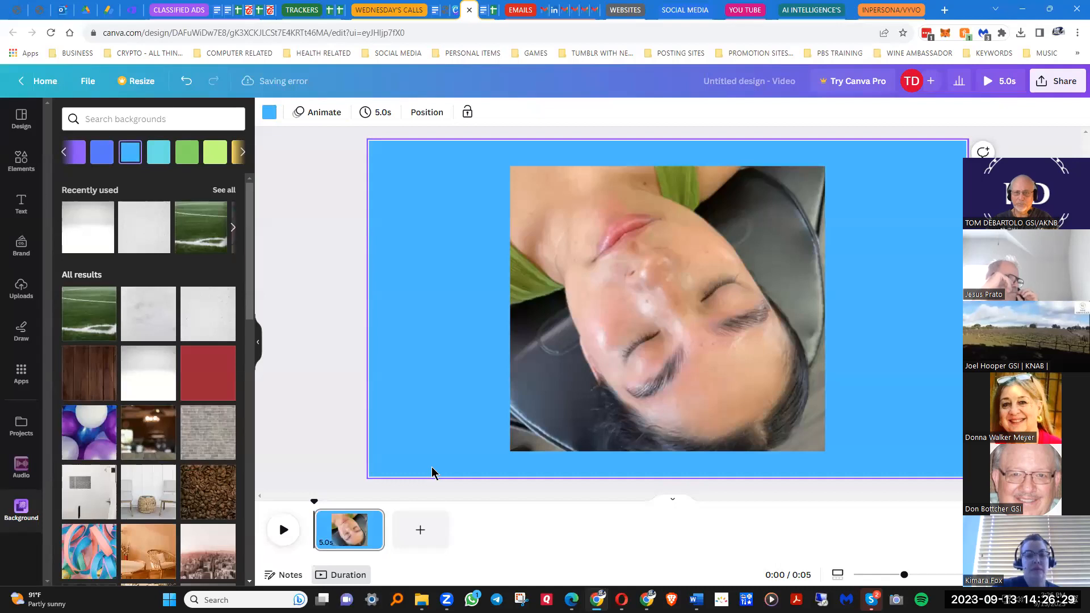
Add a second page and place the uploaded picture of sparkling hands on it, enlarged to the left and upward and centred horizontally.
click(422, 530)
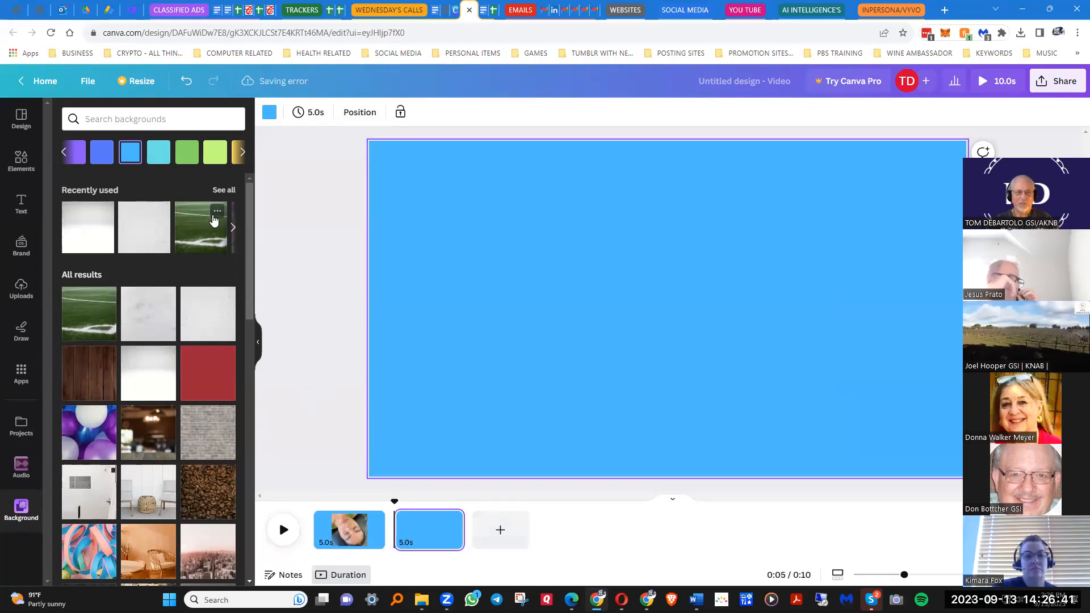
click(21, 289)
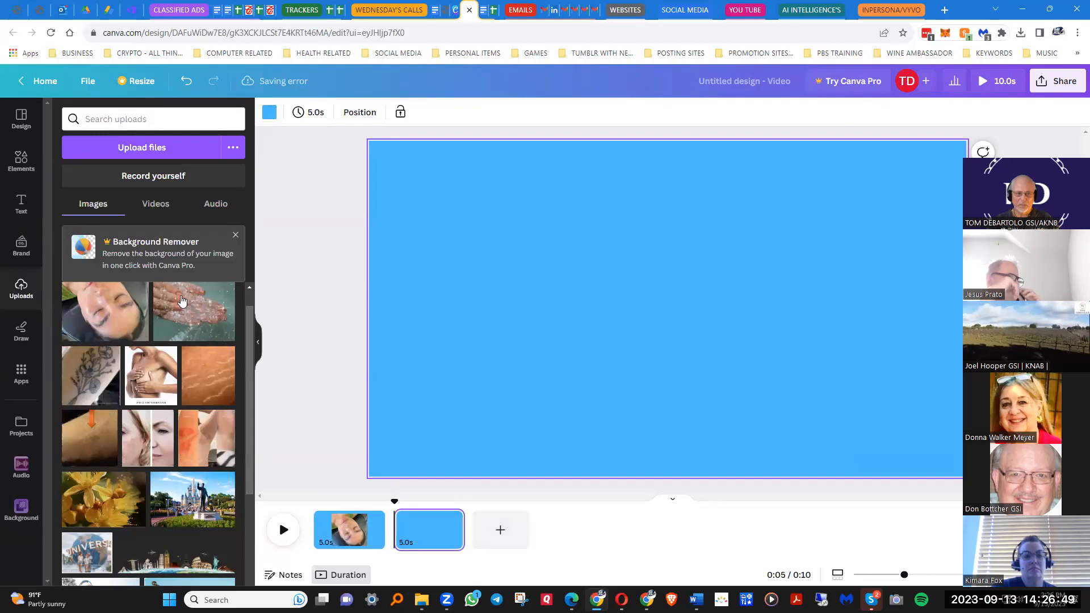
drag(182, 311, 641, 250)
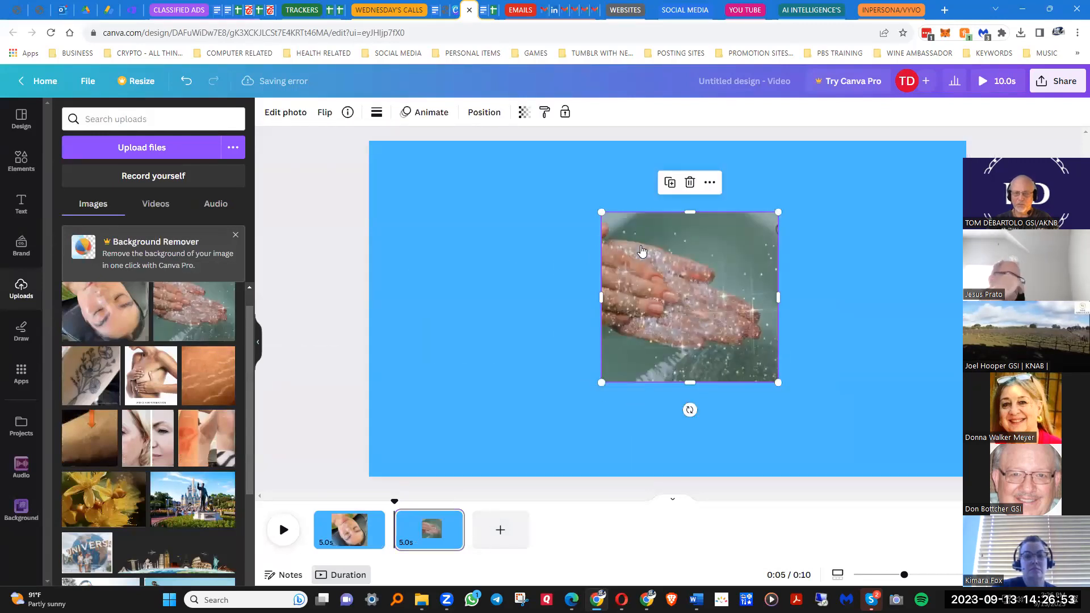
drag(604, 295, 532, 296)
drag(654, 212, 654, 175)
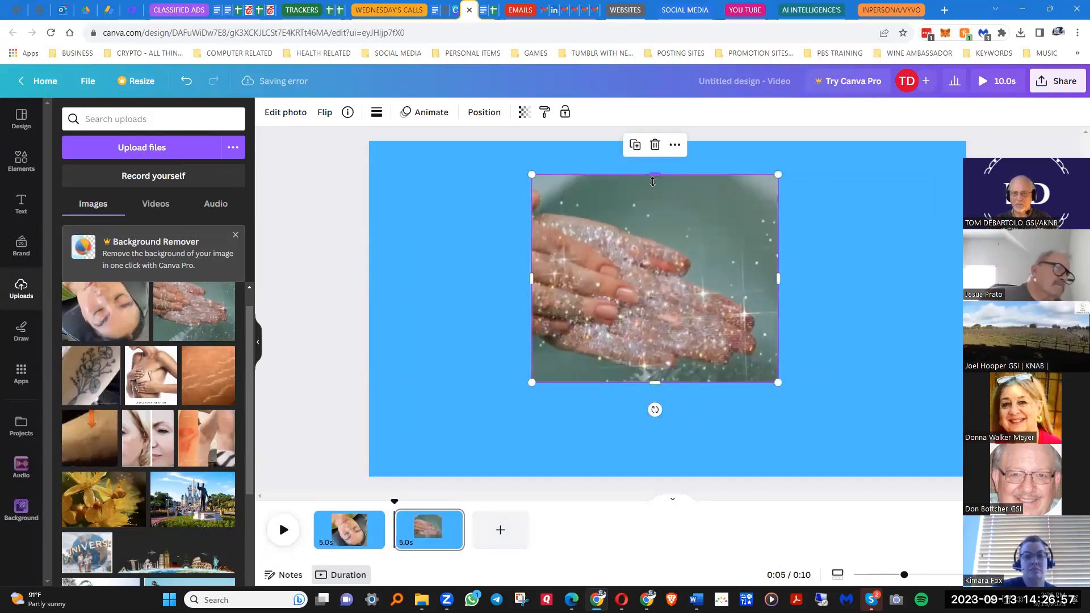
drag(653, 296, 671, 325)
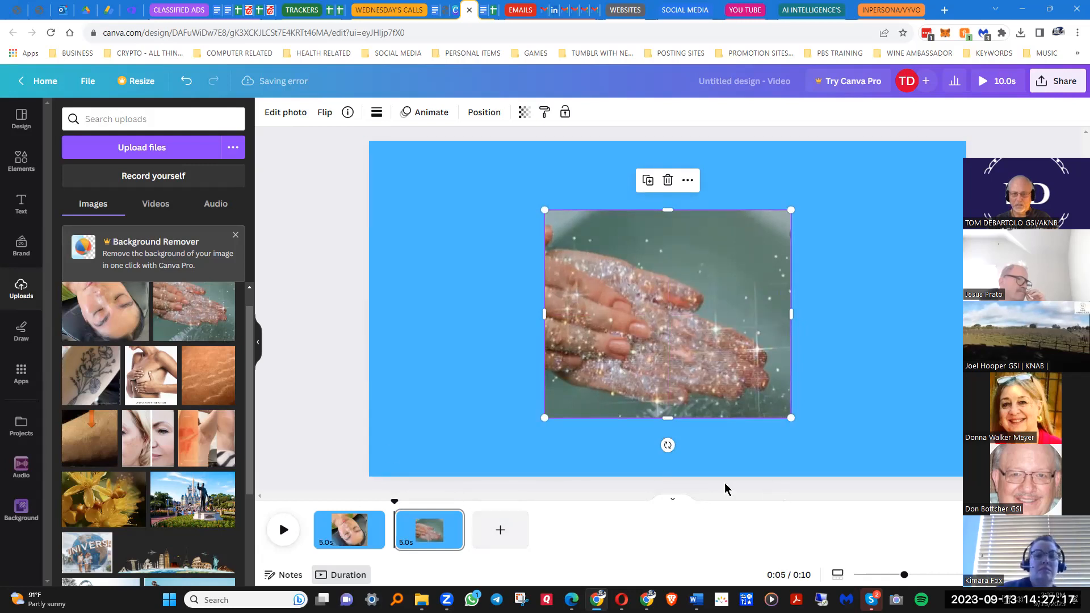
Add a third page and place the uploaded flower tattoo picture on it, widened on both sides, extended downward and centred horizontally.
click(500, 531)
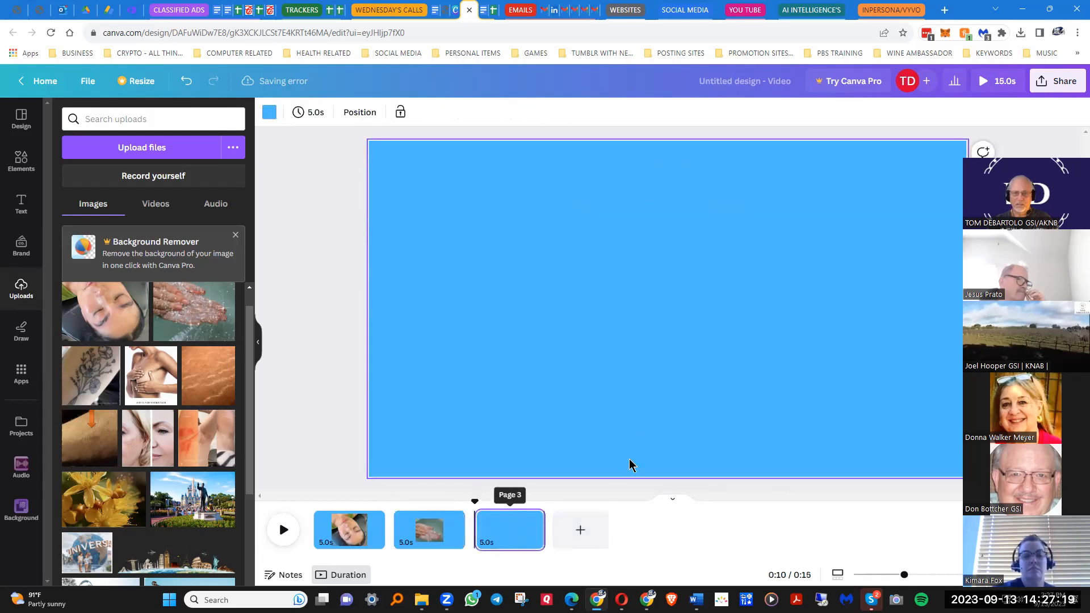
drag(91, 372, 623, 236)
drag(762, 288, 822, 296)
drag(691, 386, 681, 423)
drag(580, 313, 511, 324)
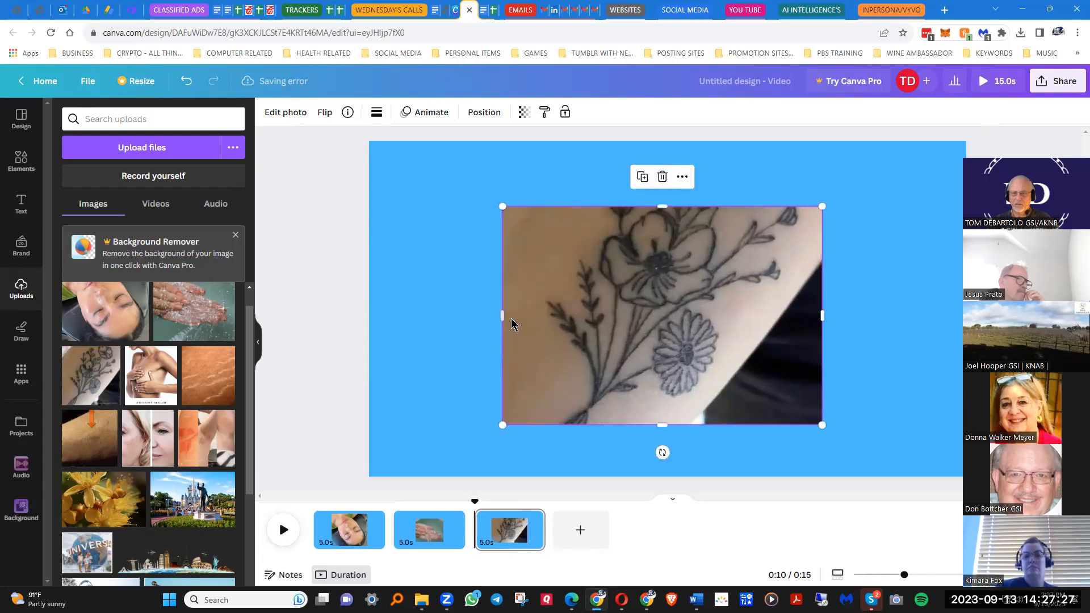
mouse_move(624, 291)
mouse_down()
mouse_move(637, 266)
mouse_move(623, 305)
mouse_move(623, 281)
mouse_move(622, 296)
mouse_up()
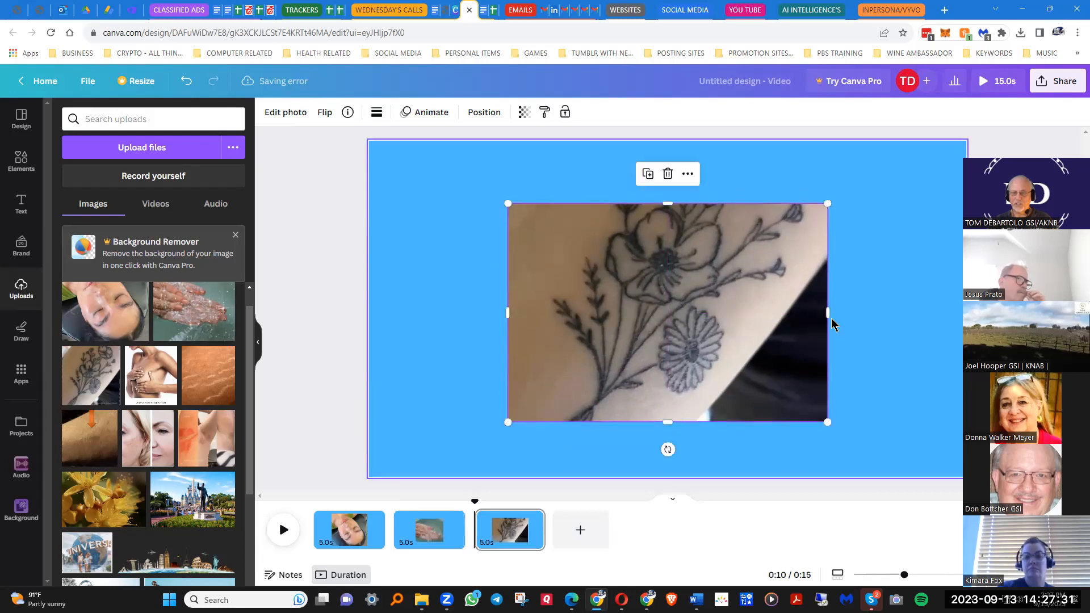
click(899, 388)
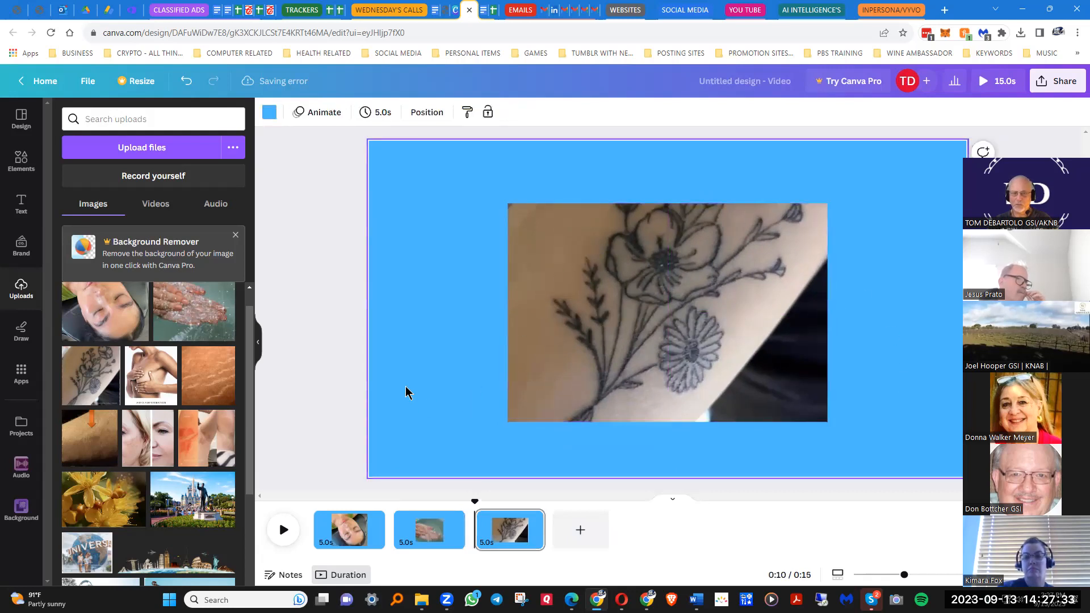
Add a fourth page and place the uploaded stretch-marks picture on it, extended on all four sides and centred on the page.
click(581, 529)
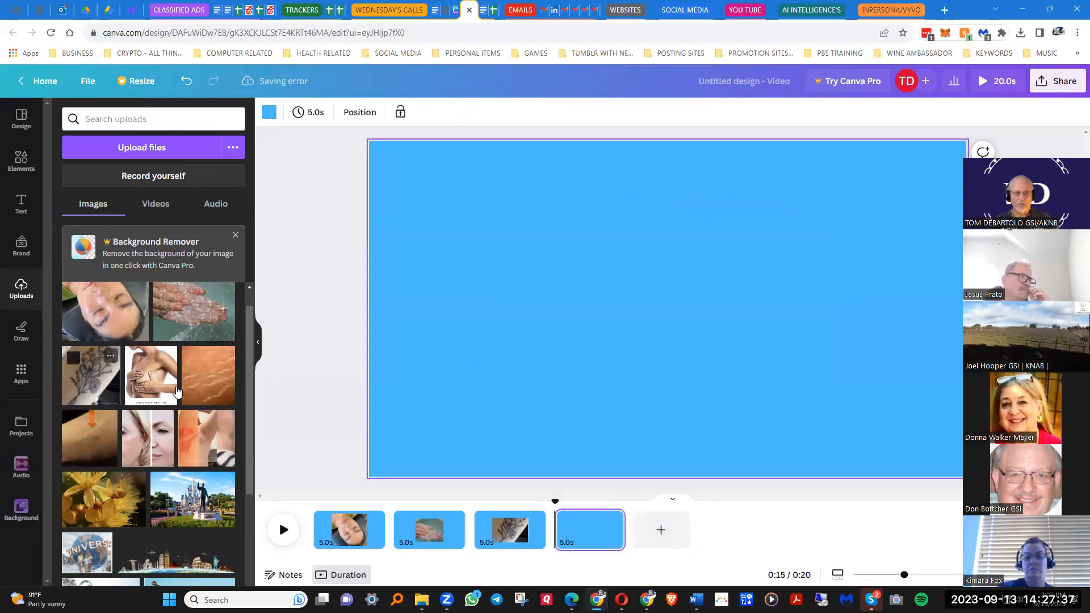
click(210, 392)
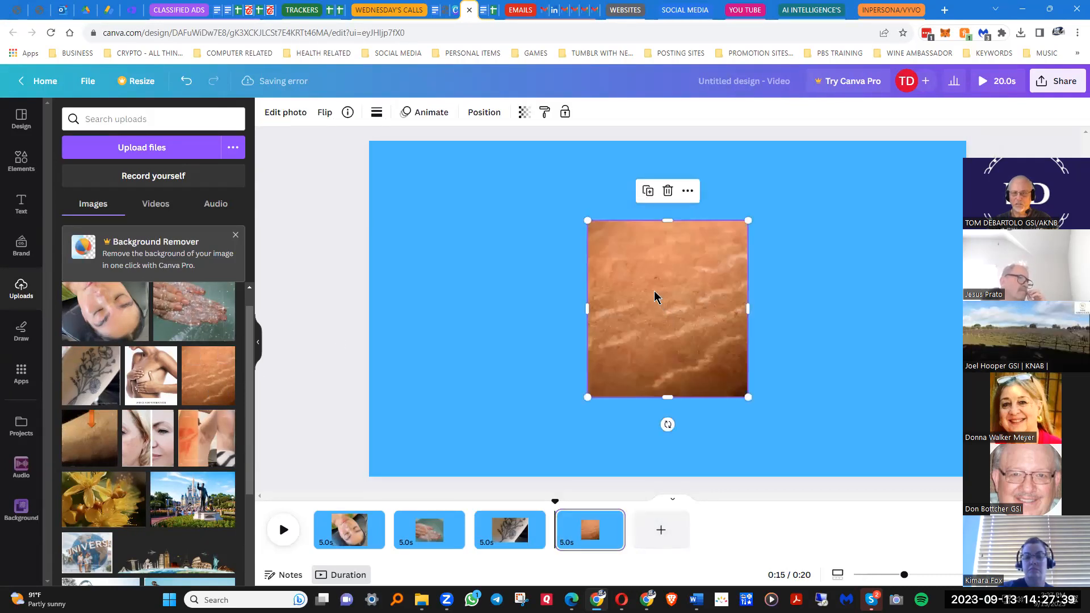
drag(588, 311, 544, 310)
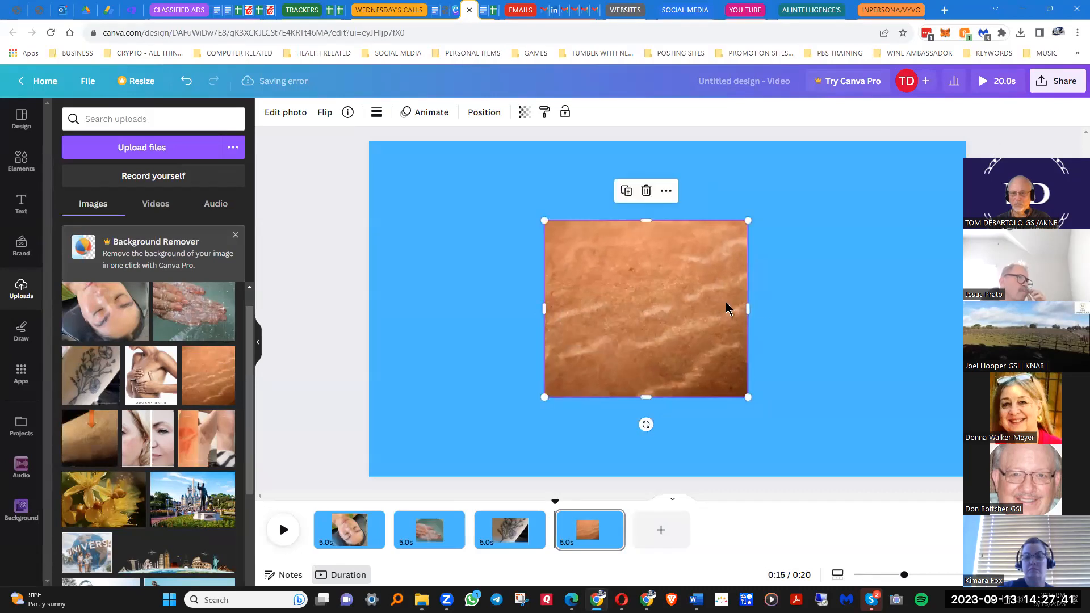
drag(749, 309, 799, 308)
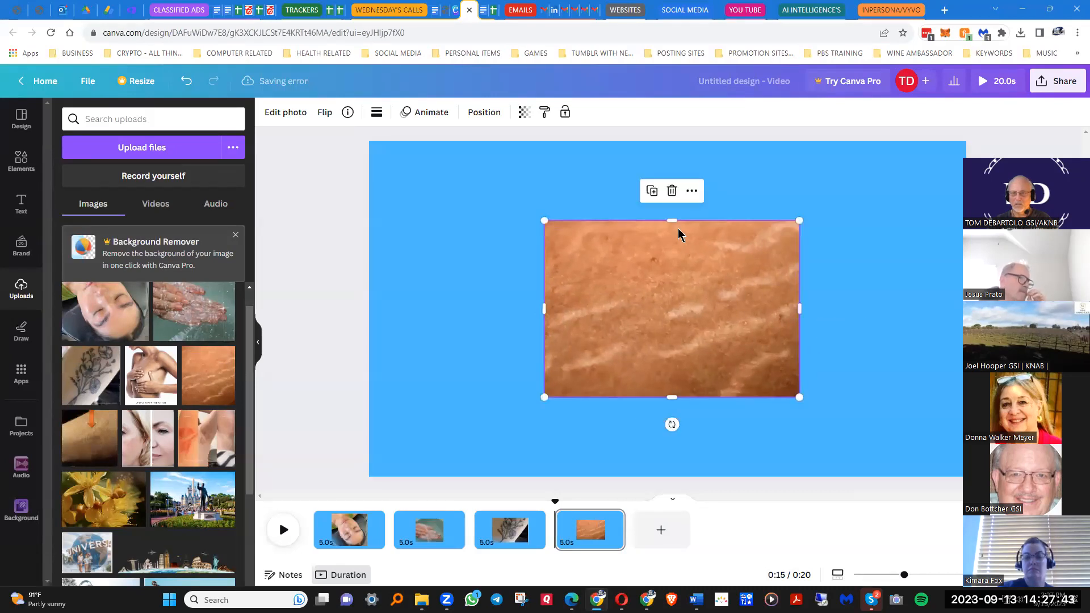
drag(673, 218, 672, 190)
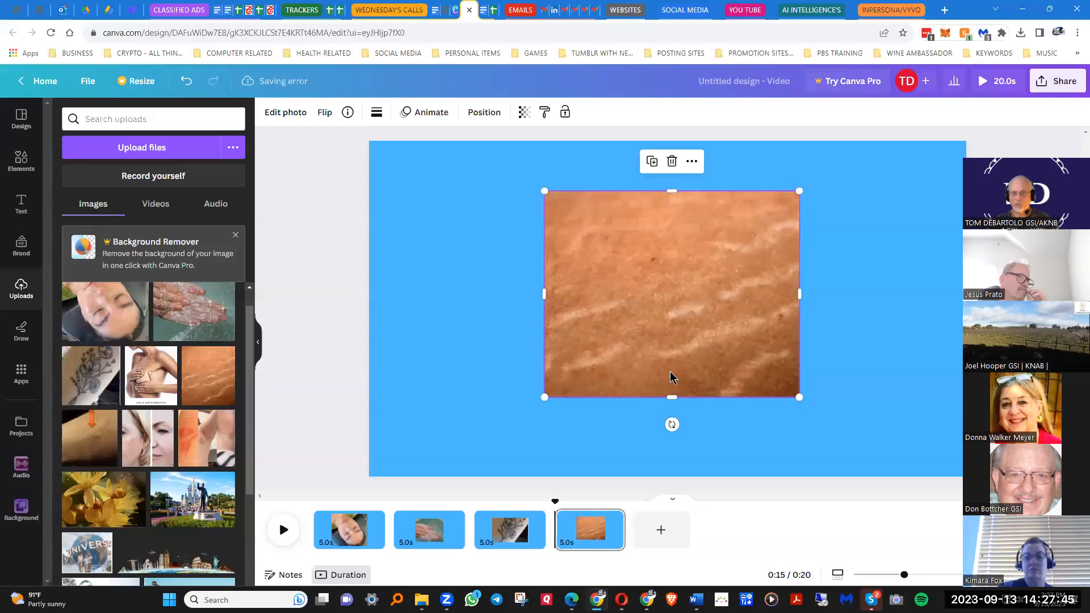
drag(675, 398, 676, 438)
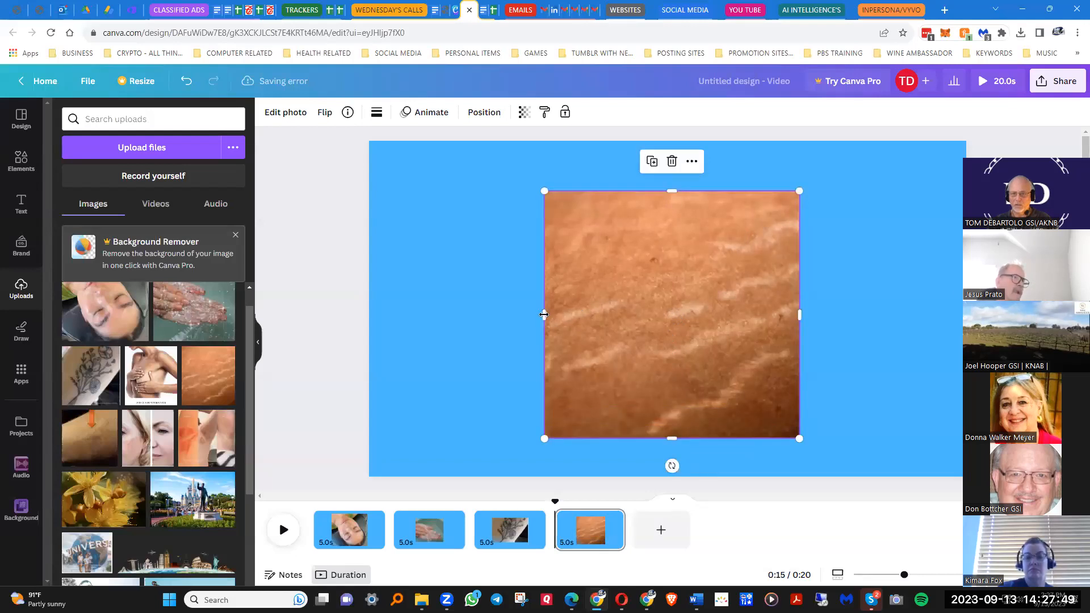
drag(541, 312, 519, 314)
drag(799, 313, 808, 312)
mouse_move(689, 321)
mouse_down()
mouse_move(705, 269)
mouse_move(689, 314)
mouse_up()
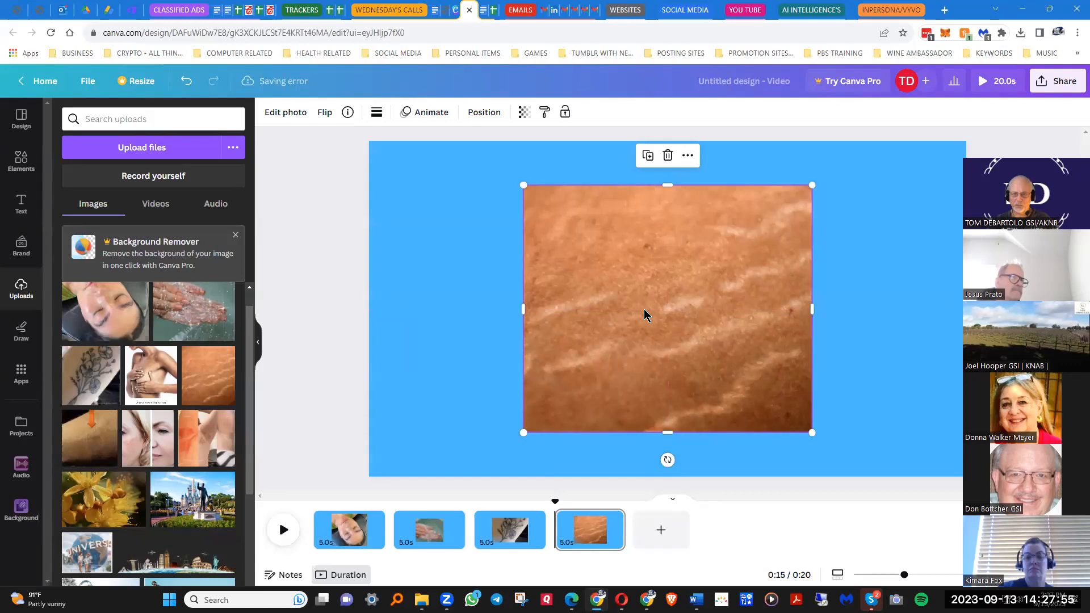
click(898, 351)
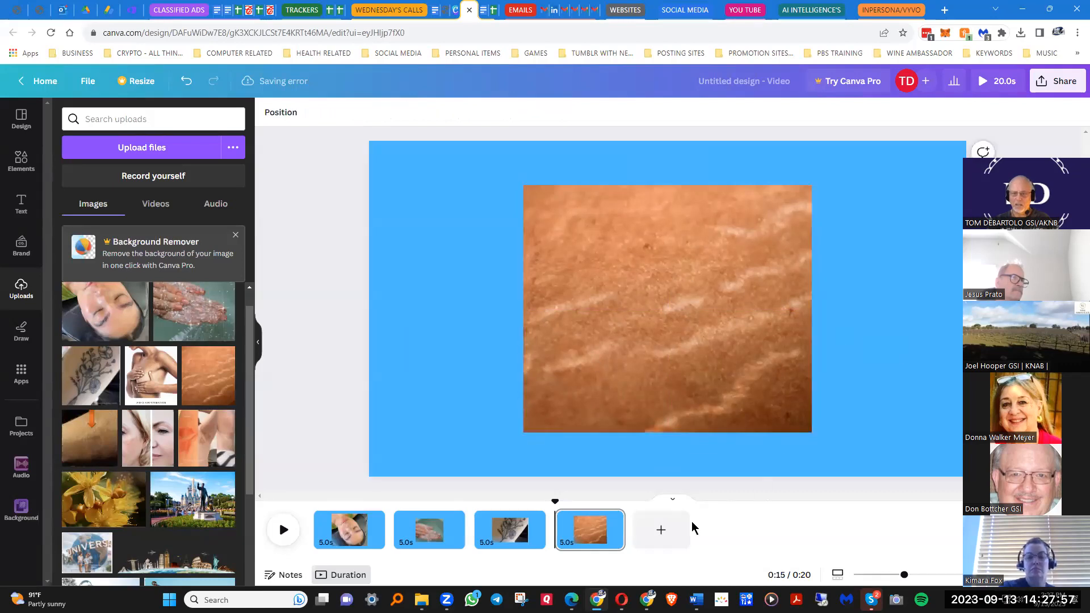
Add a fifth page and place the uploaded picture of yellow flowers at its centre.
click(661, 532)
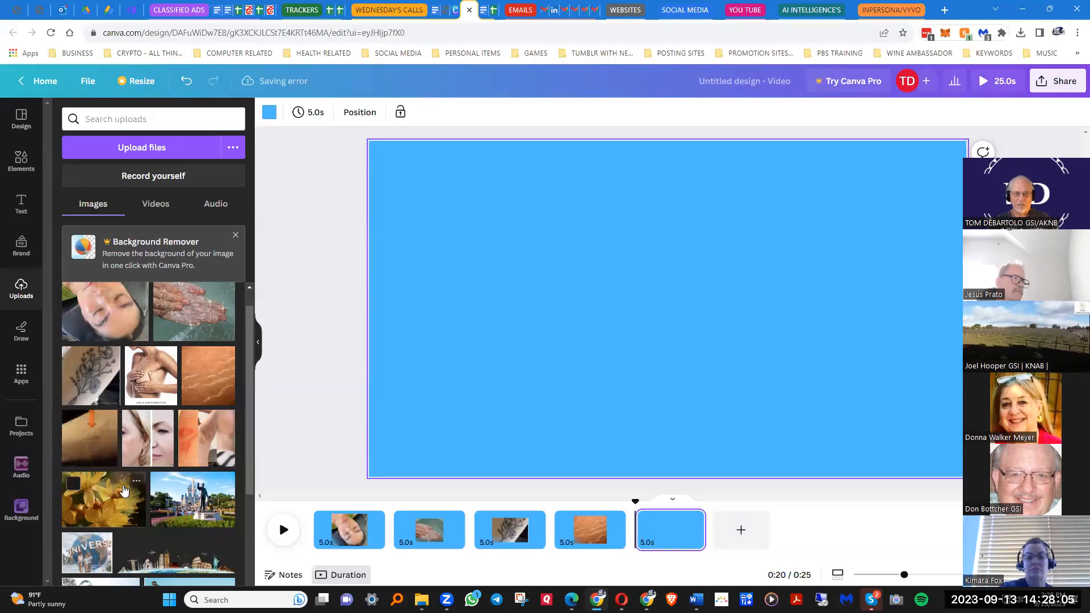
click(111, 503)
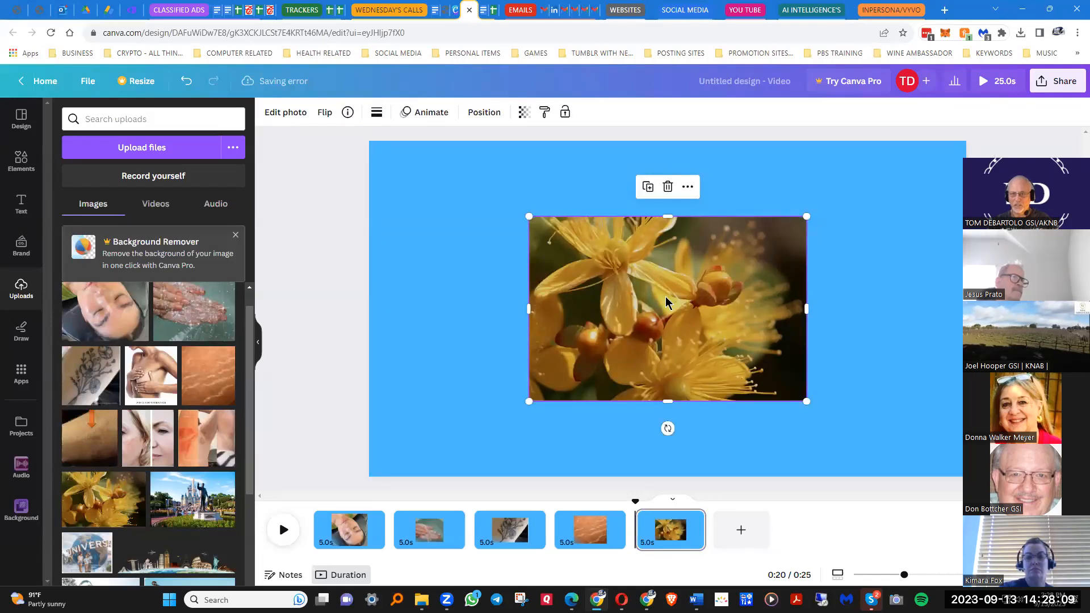
mouse_move(676, 285)
mouse_down()
mouse_move(676, 271)
mouse_move(681, 287)
mouse_up()
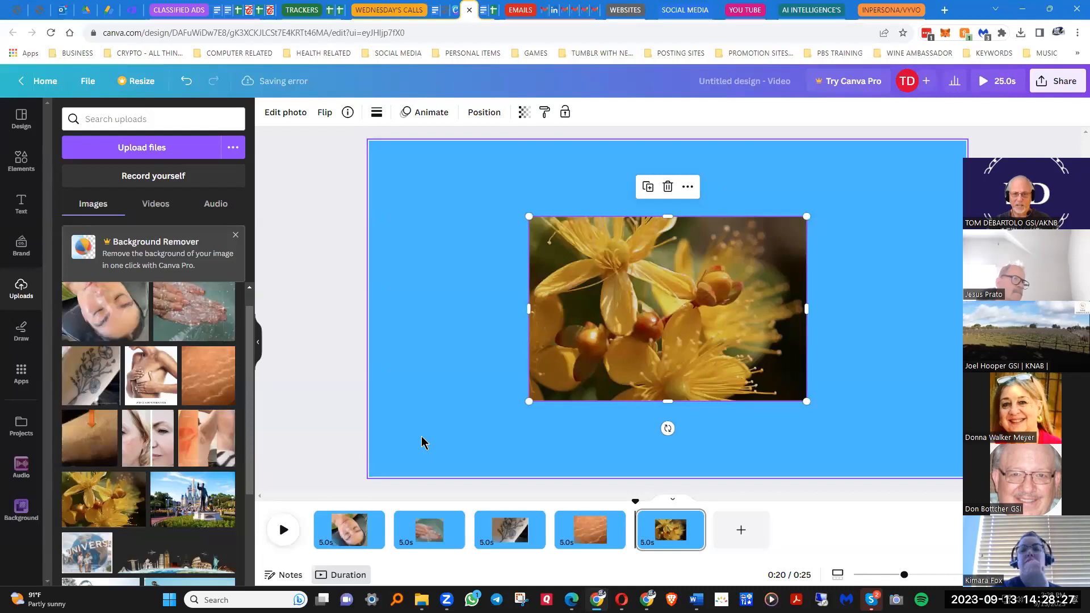
Read step 9 about adding text in the STEPS IN MAKING A VIDEO WITH CANVA guide and return to the Canva design.
click(435, 18)
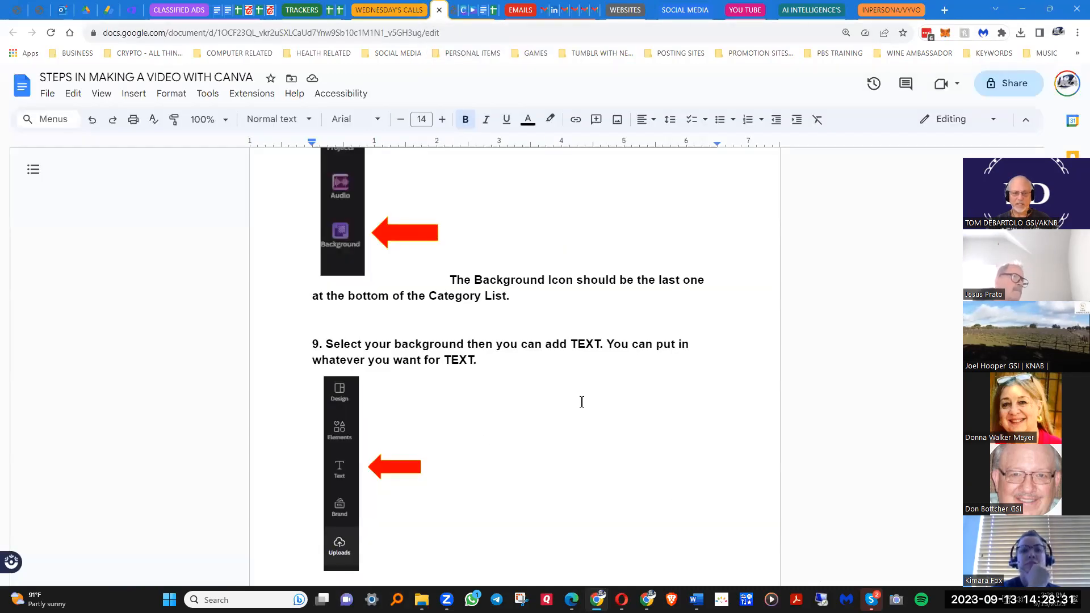
scroll(591, 397, down, 2)
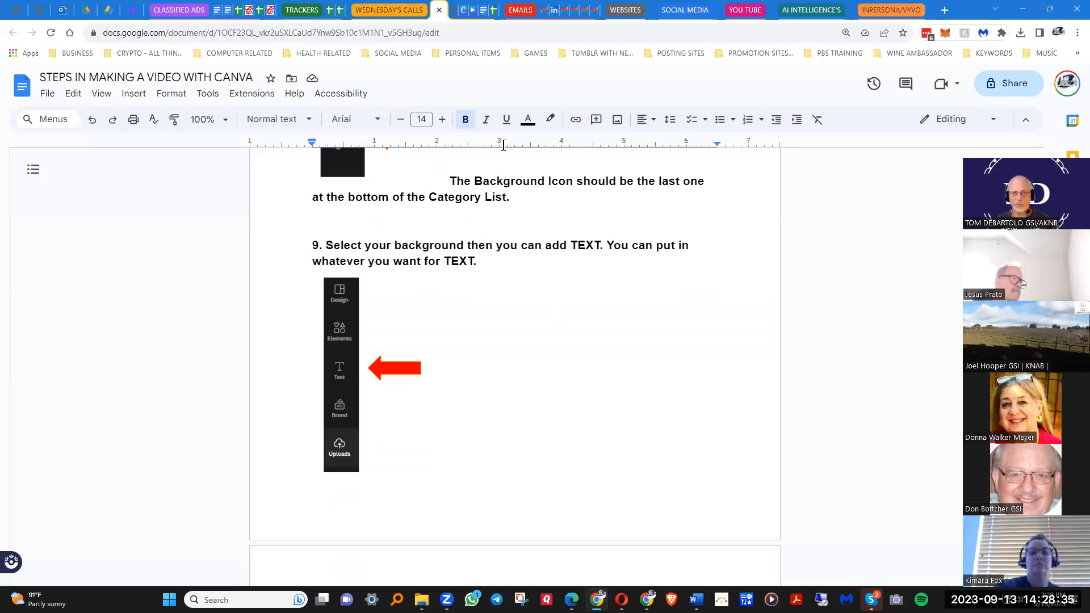
click(471, 12)
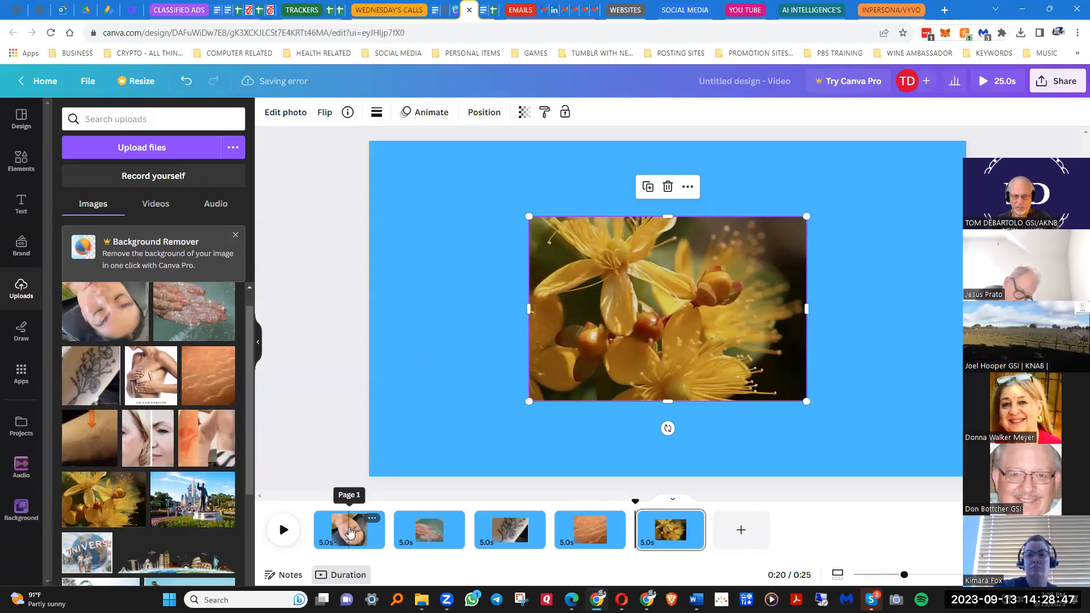
Browse the text styles for page 1 and place the recently used pink neon GLOW style over its picture.
click(348, 528)
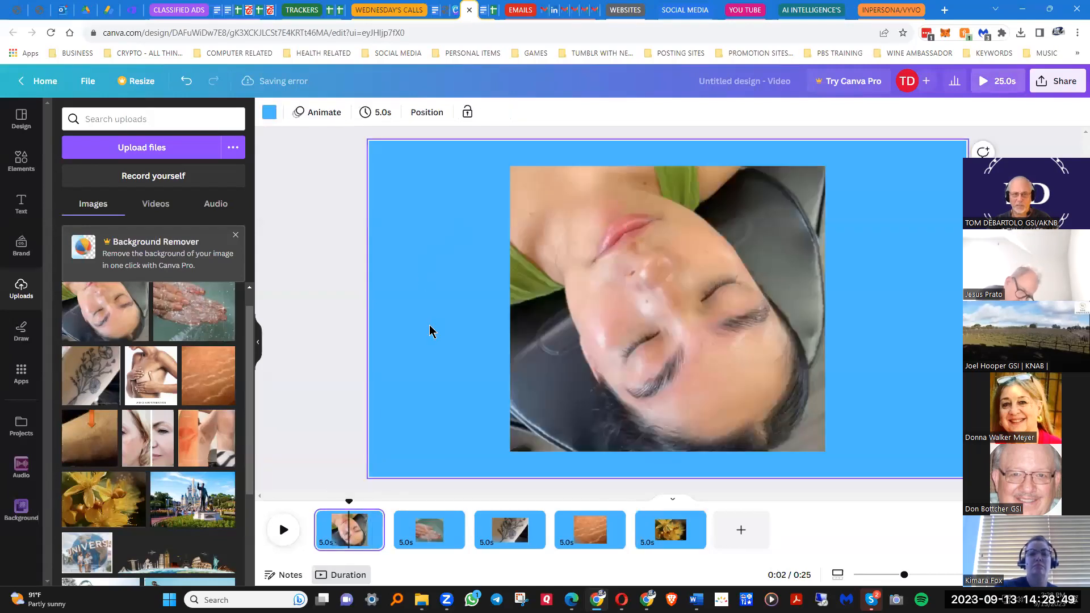
click(21, 205)
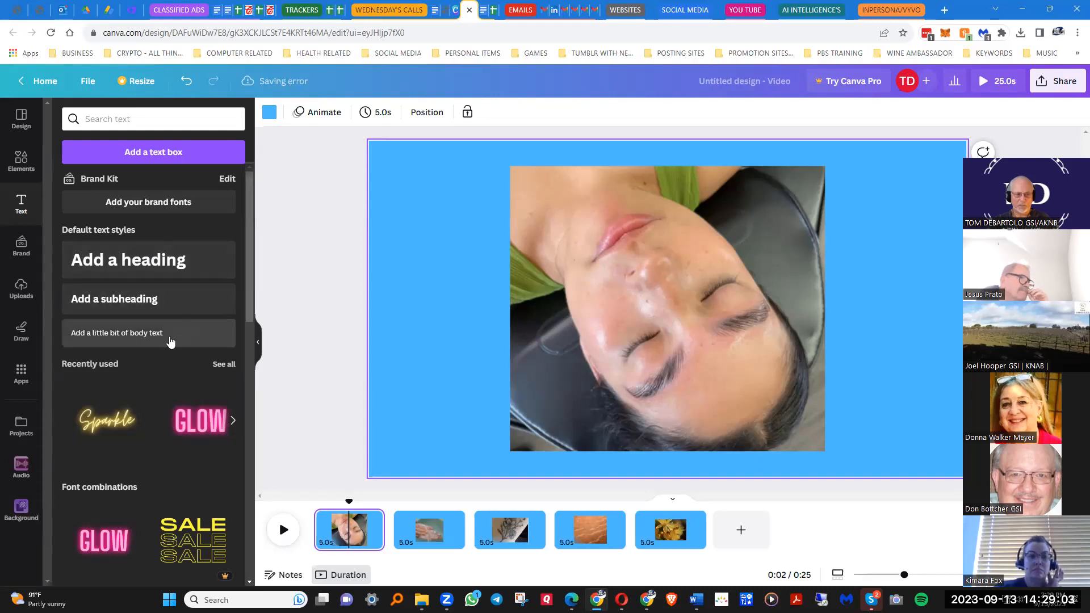
drag(249, 316, 249, 364)
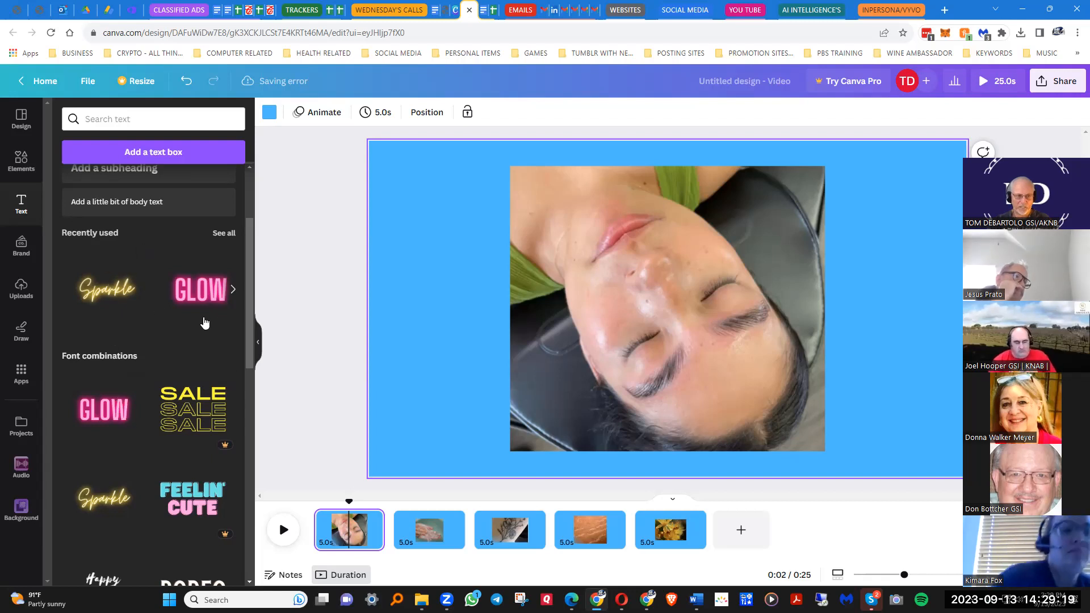
drag(249, 296, 248, 339)
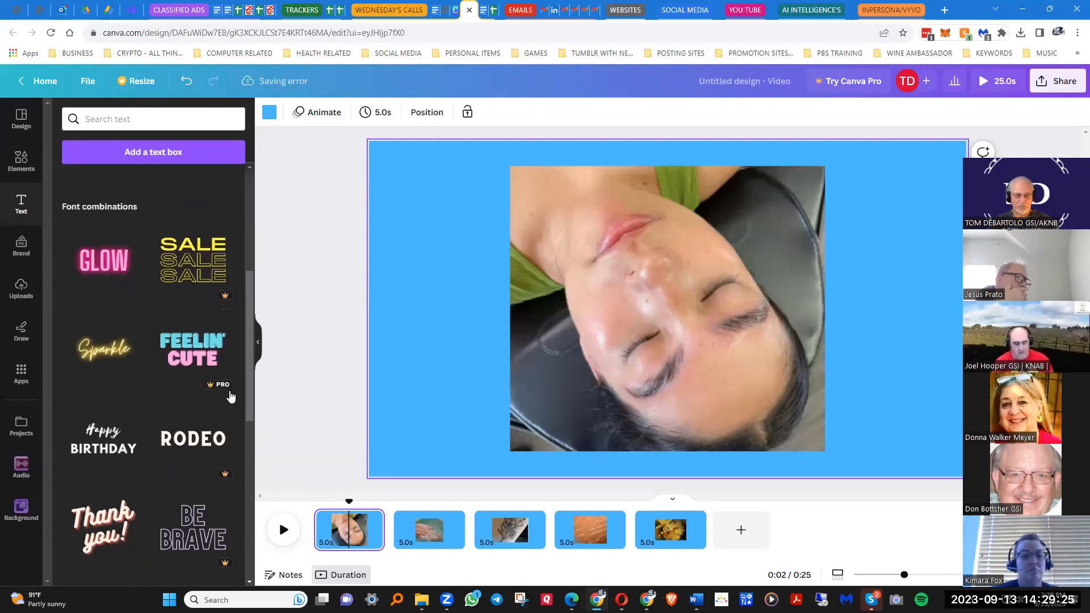
scroll(210, 277, up, 3)
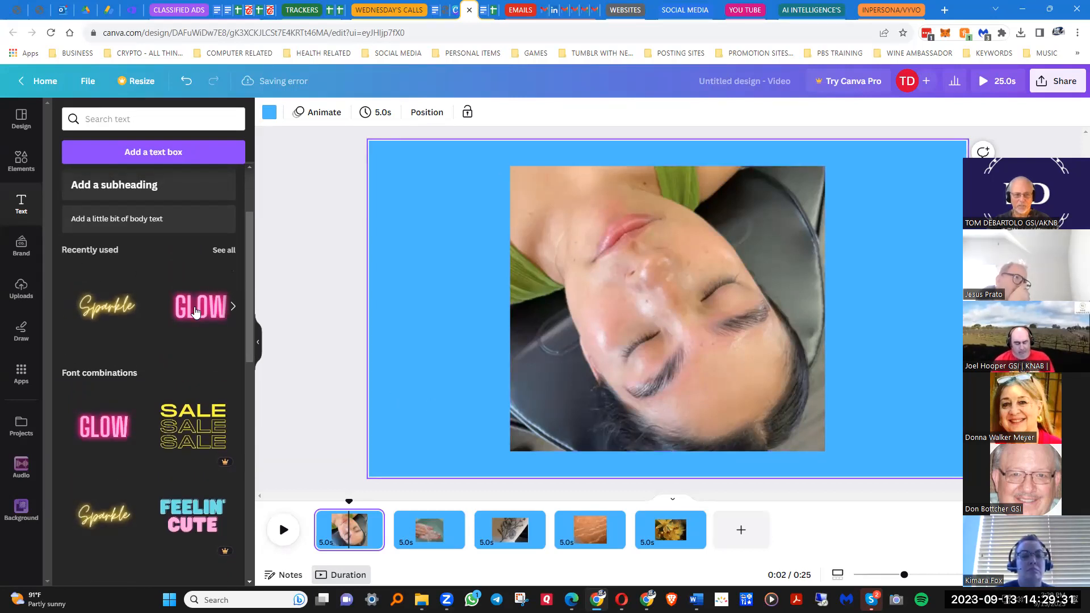
drag(198, 311, 495, 302)
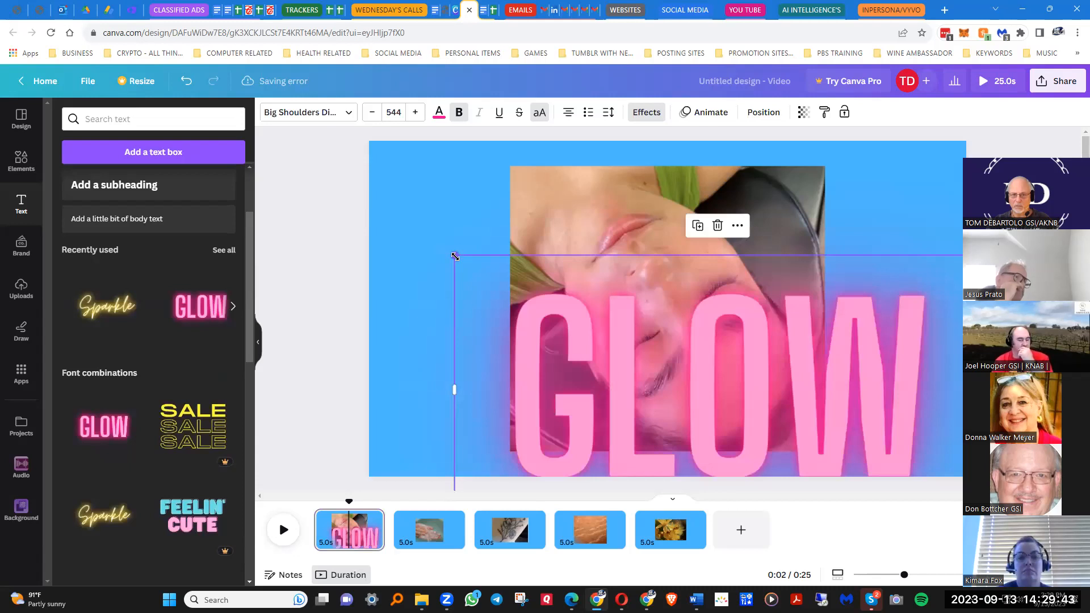
Shrink the GLOW text, move it over the lower part of the picture and set its font size to 42.
drag(455, 256, 687, 374)
drag(890, 395, 709, 350)
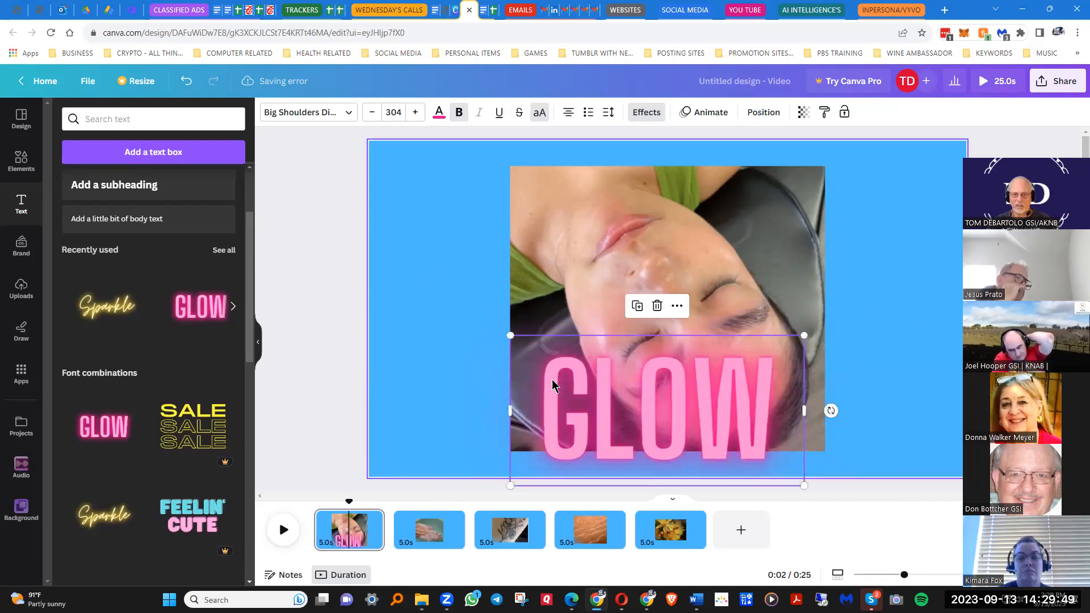
drag(802, 337, 816, 437)
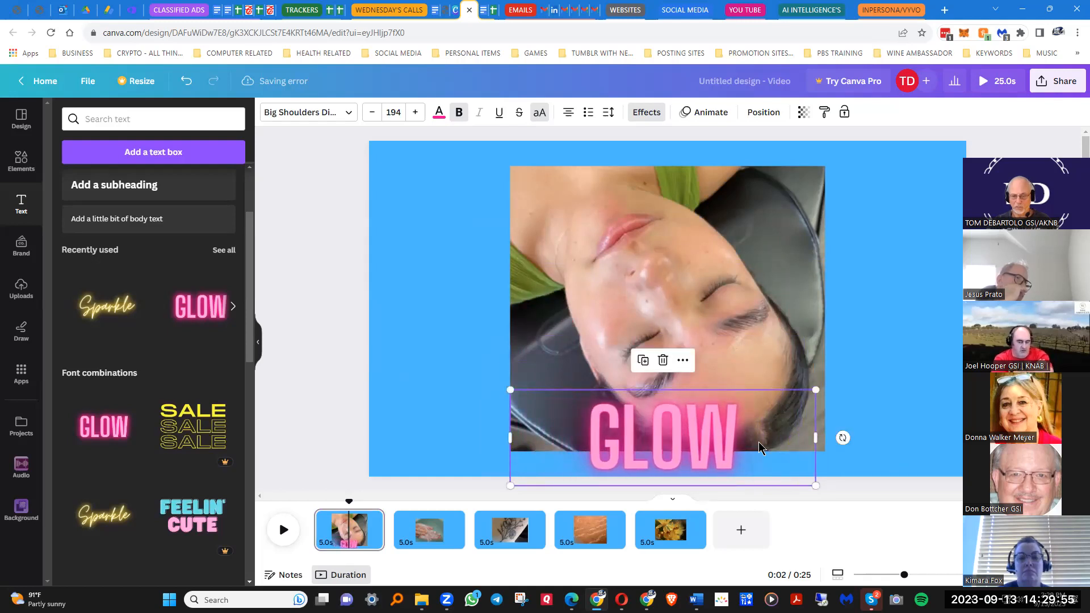
click(397, 113)
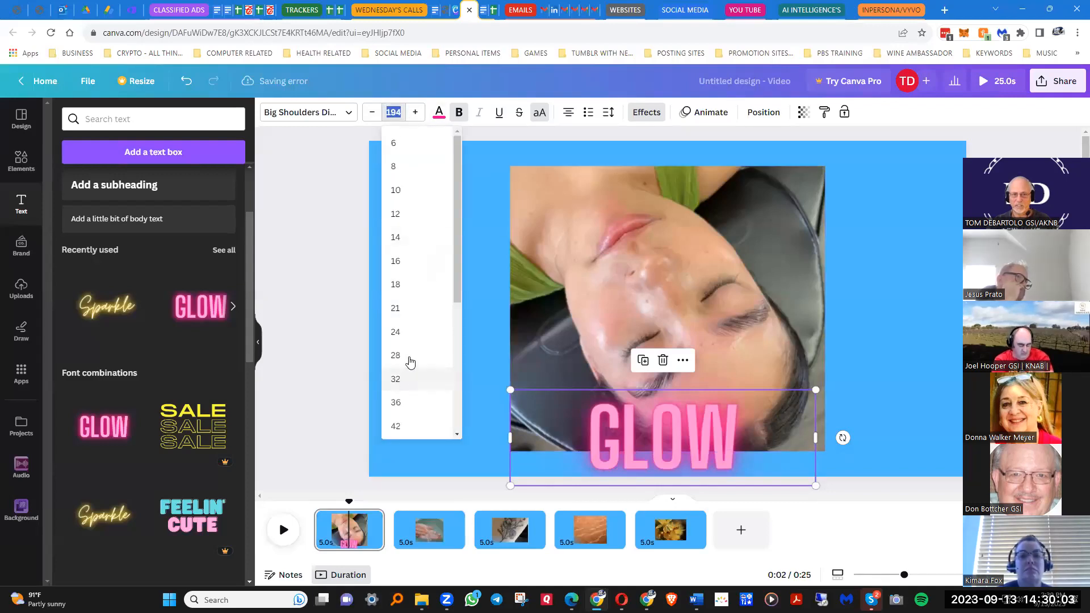
click(396, 427)
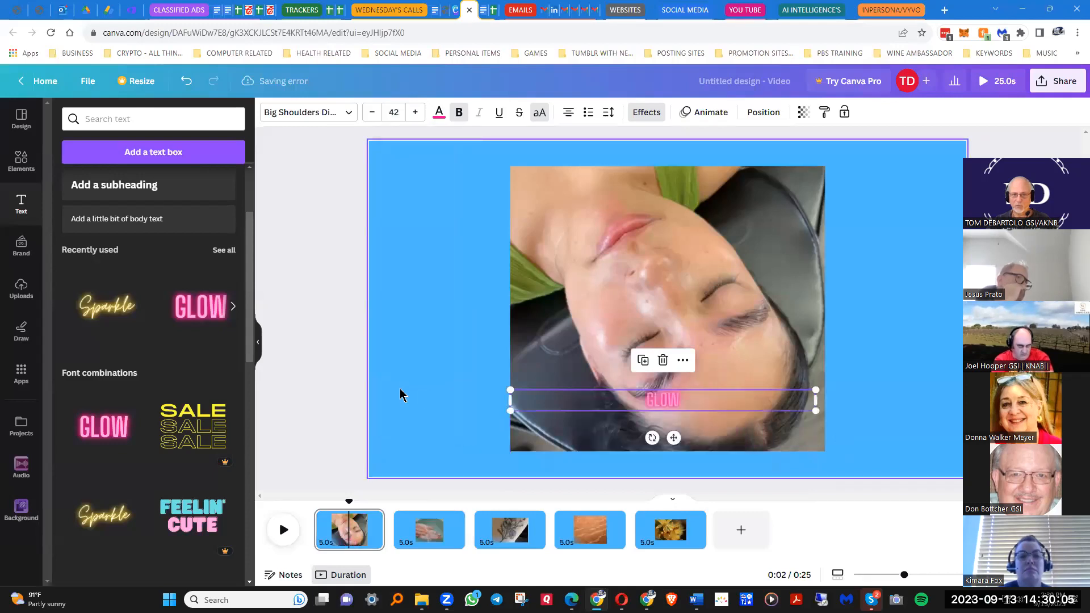
Replace the word GLOW with BEGINNING OF THIS VIDEO and move the text down to the picture's bottom edge.
click(667, 400)
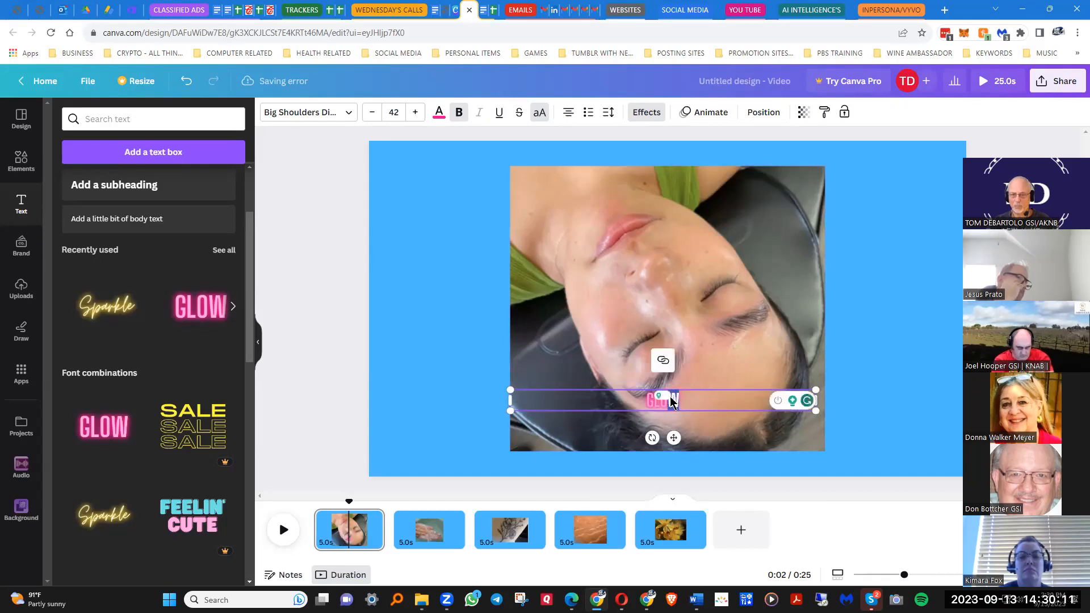
drag(677, 398, 610, 399)
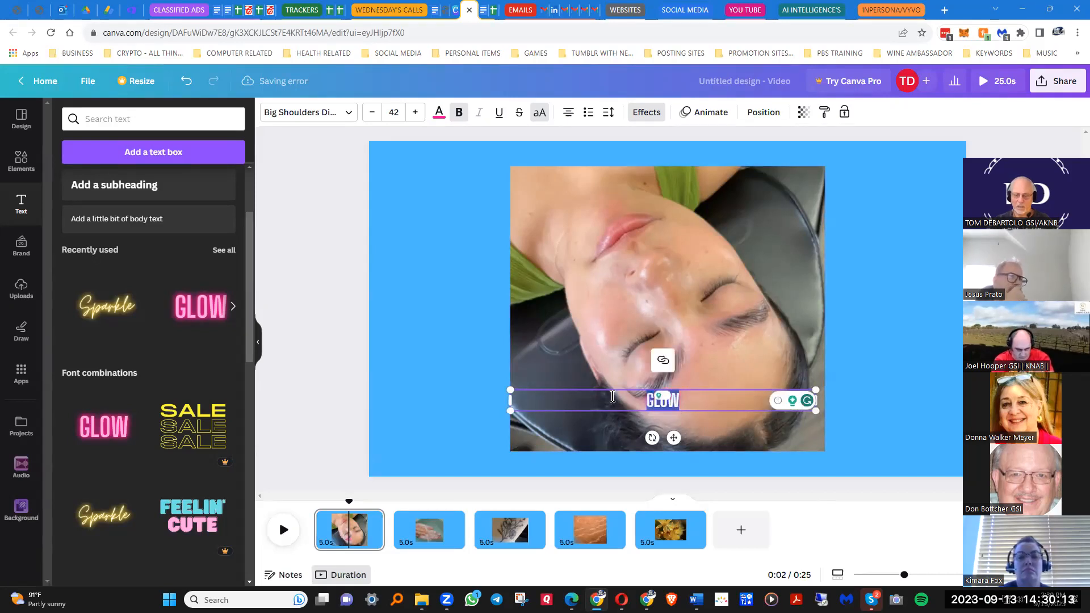
text(BE)
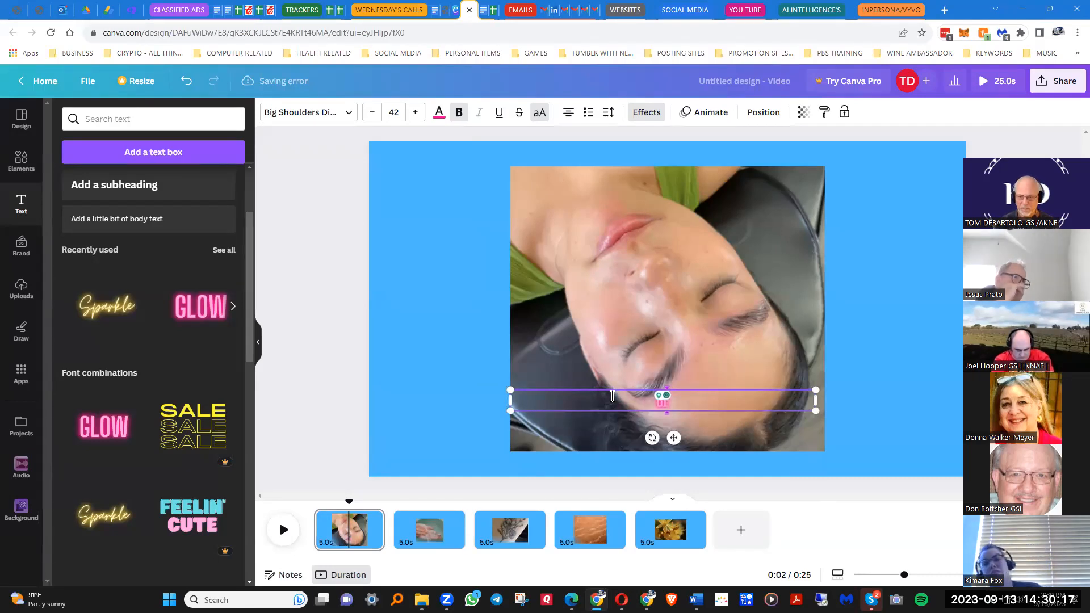
text(GINNIN)
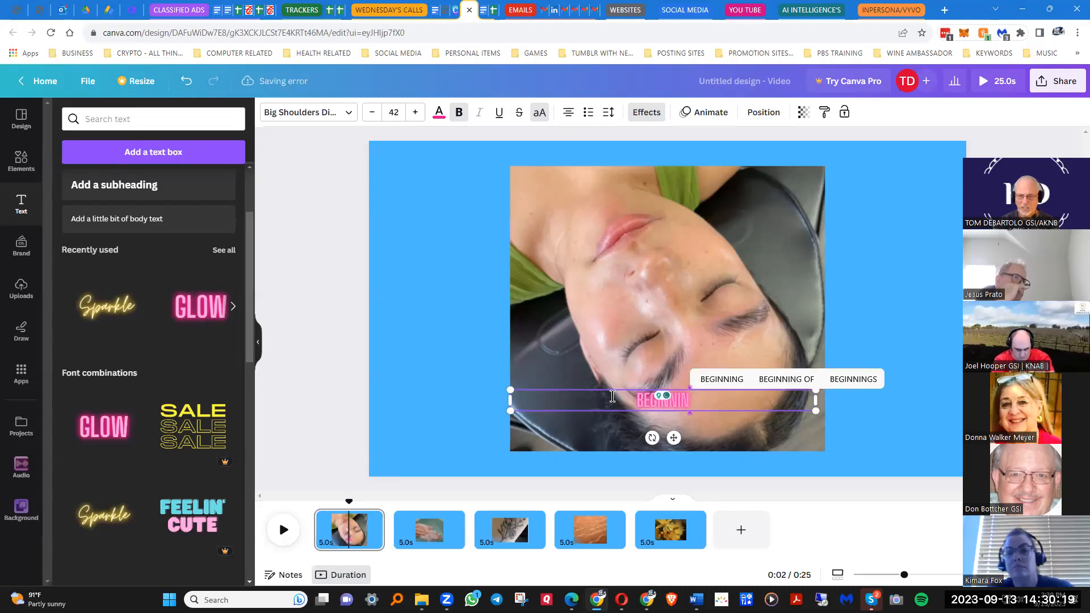
text(G FO)
key(BackSpace)
key(BackSpace)
text(OF)
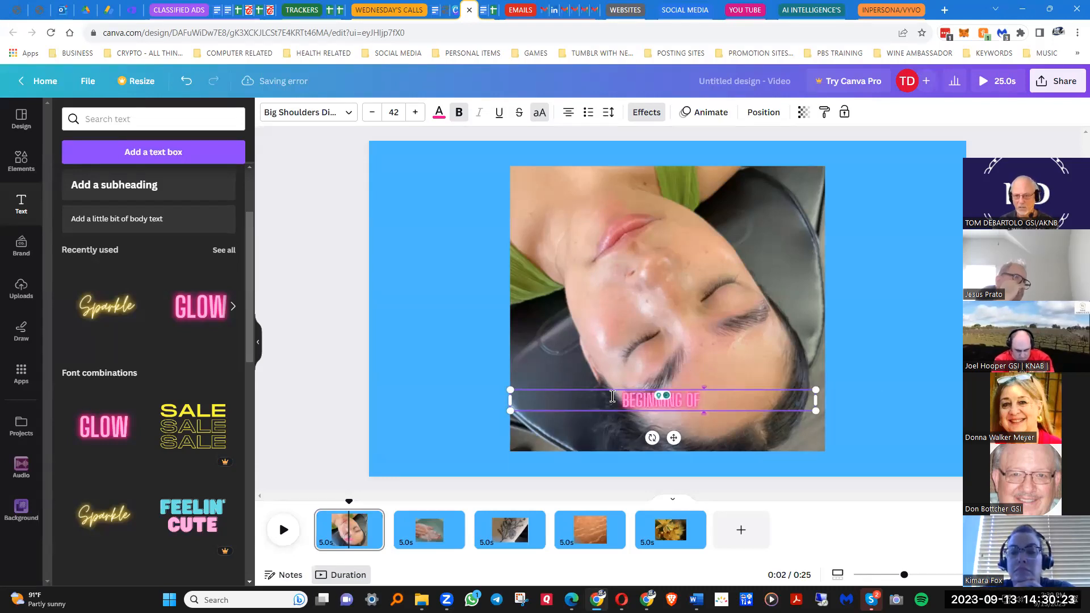
text( THIS VIDEO)
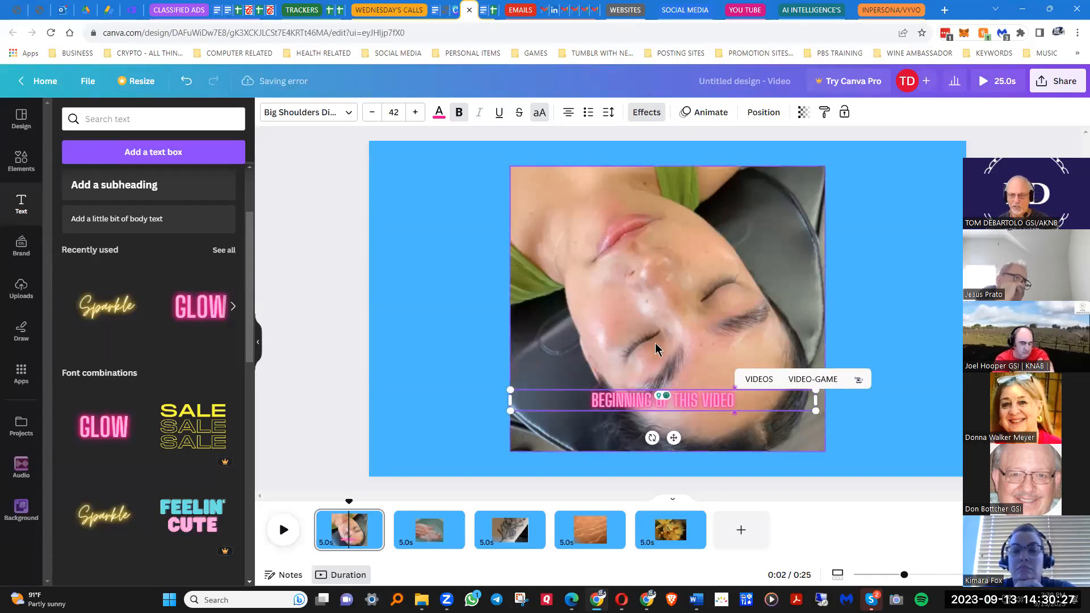
click(867, 305)
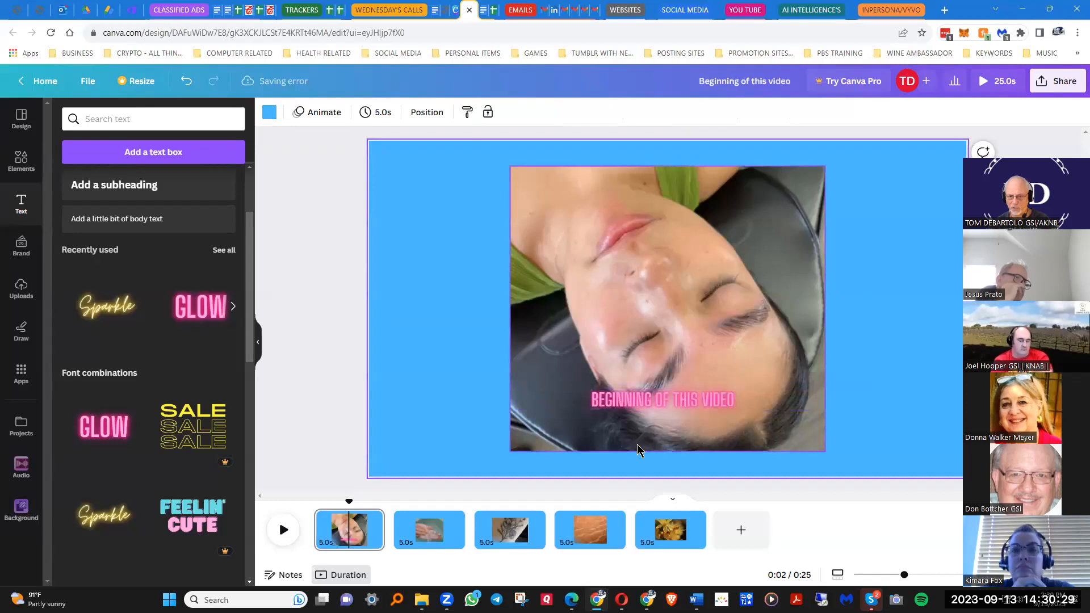
click(679, 400)
drag(679, 400, 680, 439)
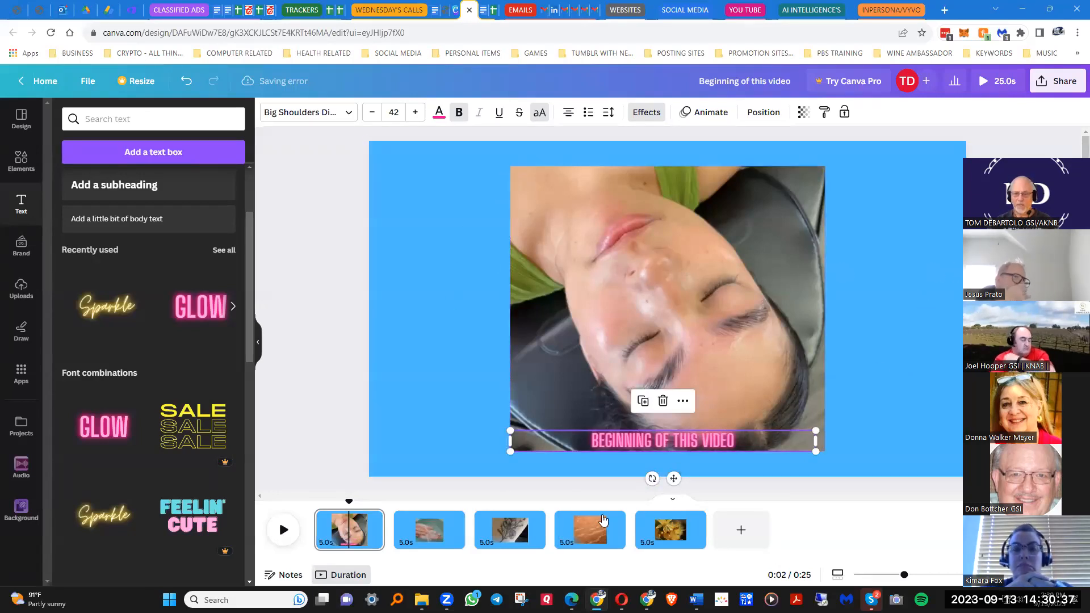
Add a default subheading text over the glittery hands picture on page 2.
click(430, 536)
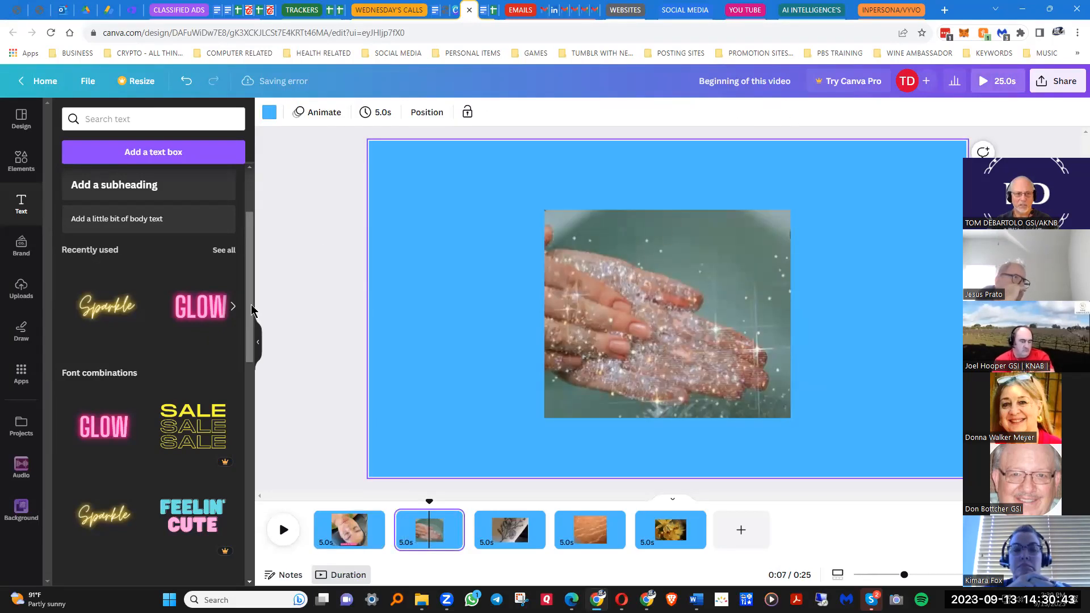
scroll(170, 290, up, 2)
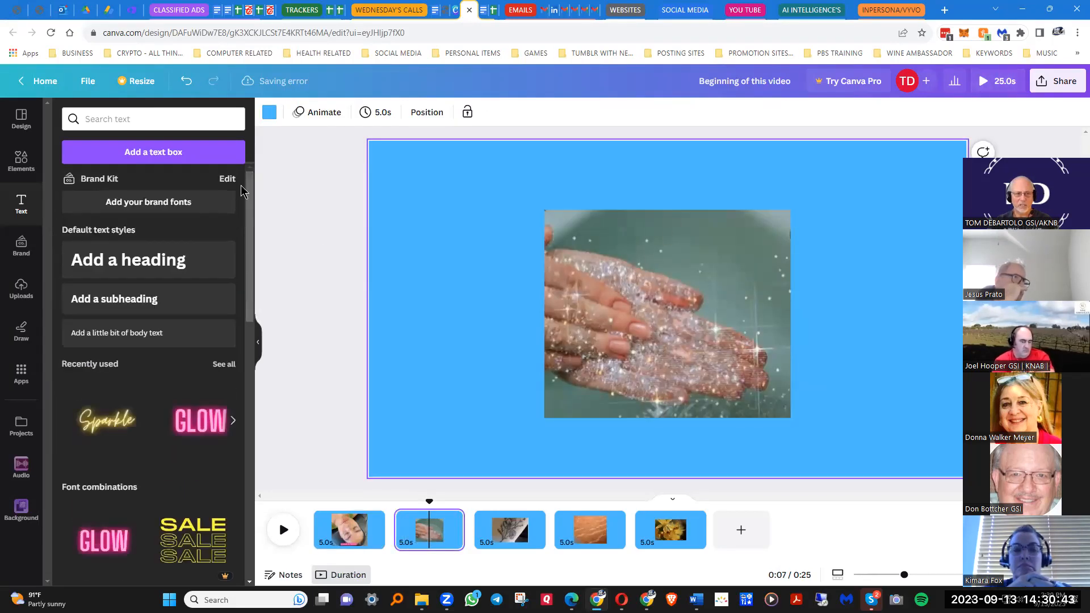
click(129, 302)
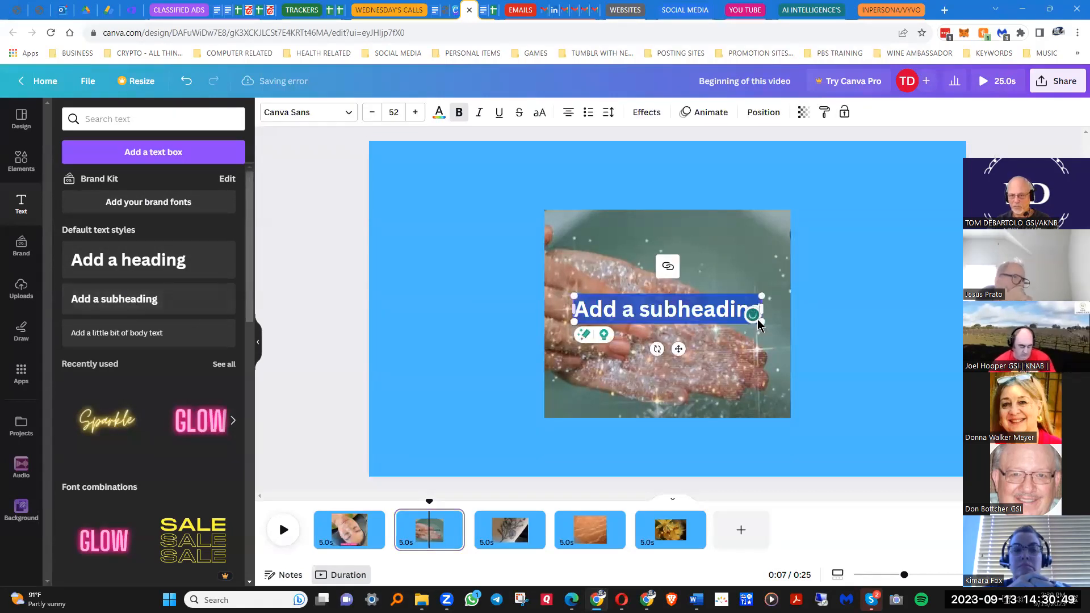
Replace the subheading's placeholder text on page 2 with Washing Hands.
double_click(600, 315)
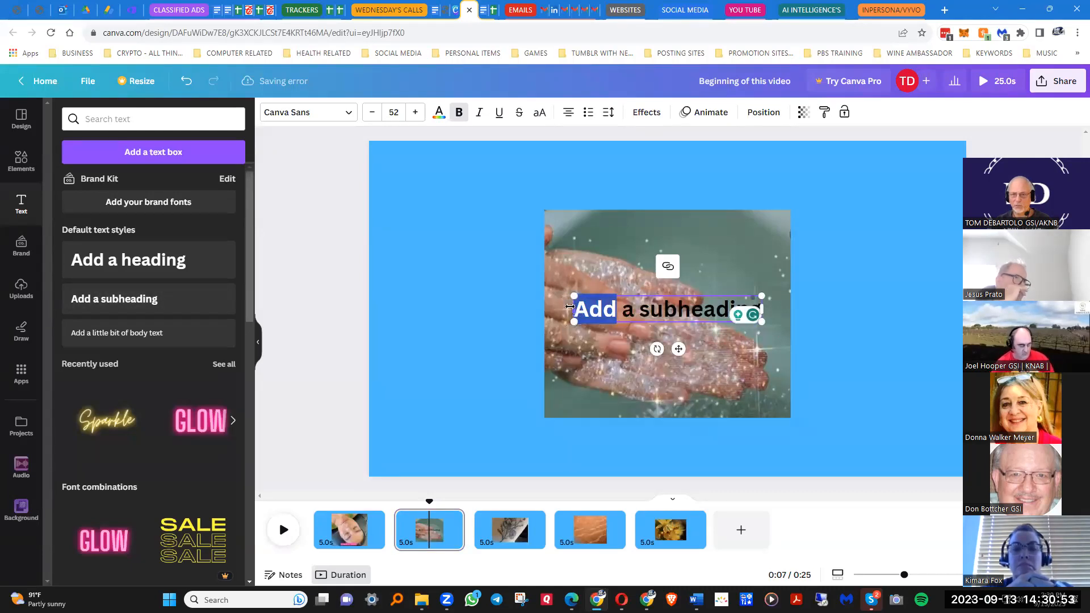
click(575, 310)
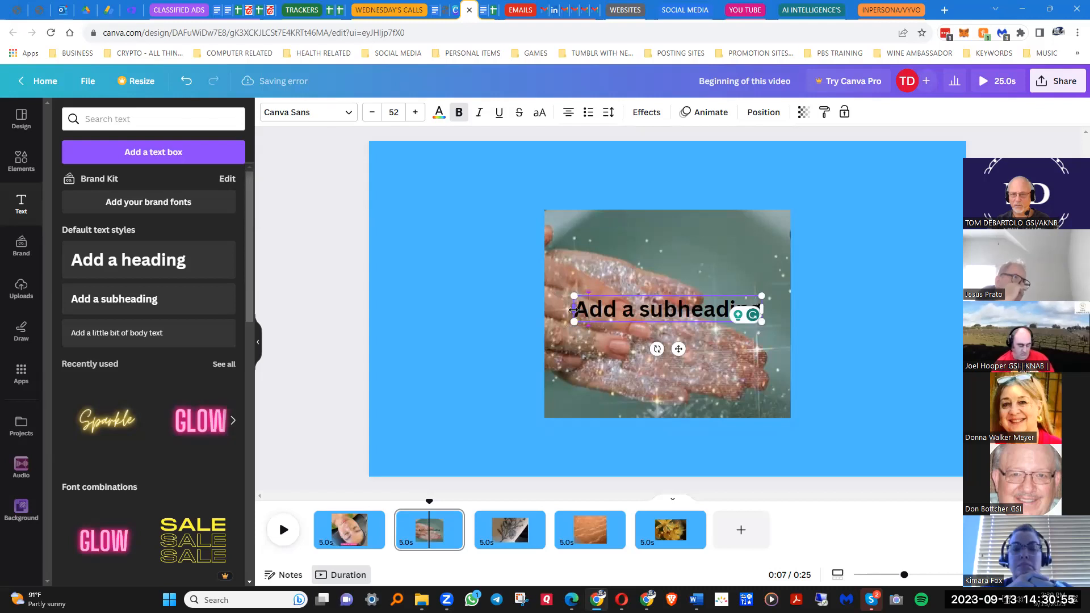
drag(577, 309, 709, 312)
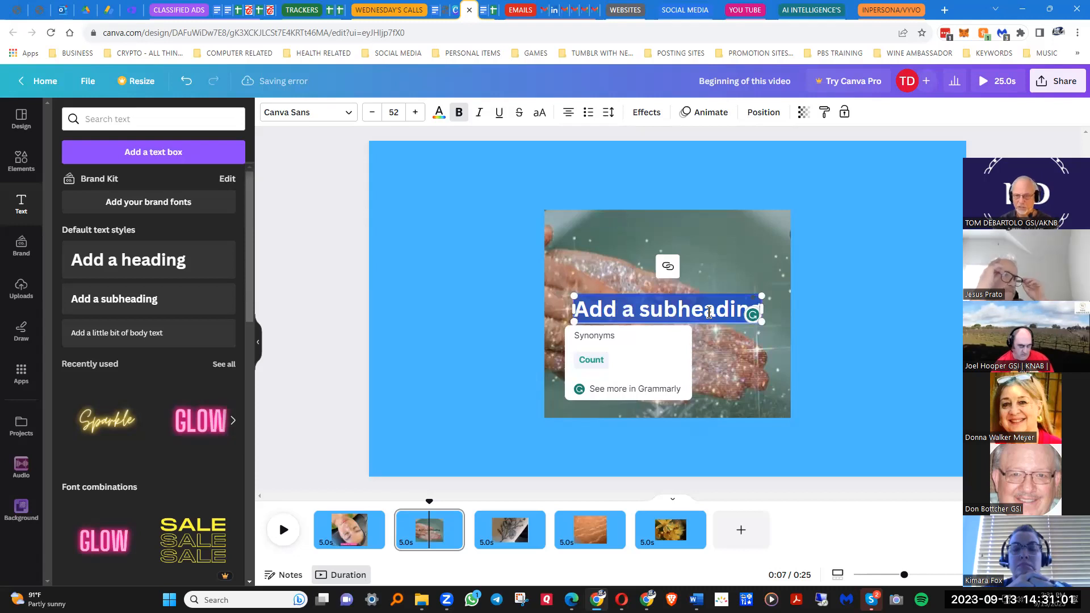
key(Escape)
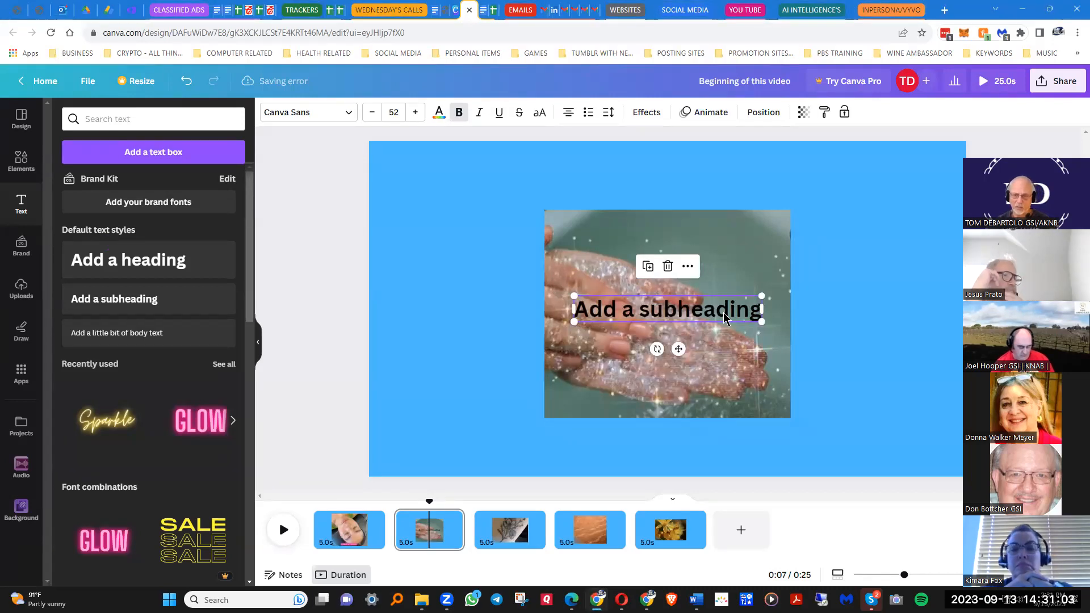
double_click(597, 307)
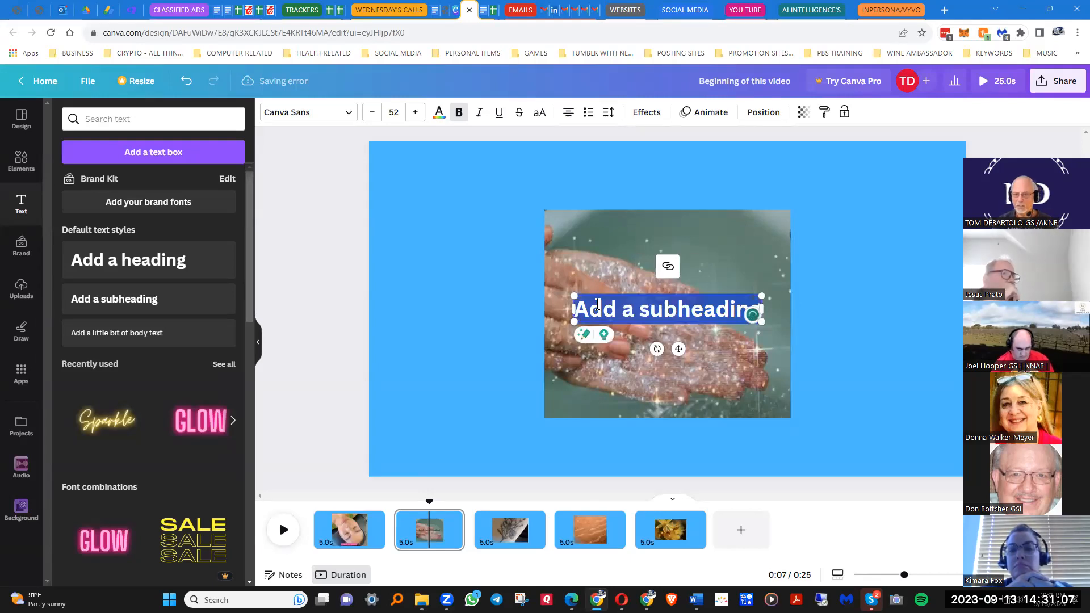
text(W)
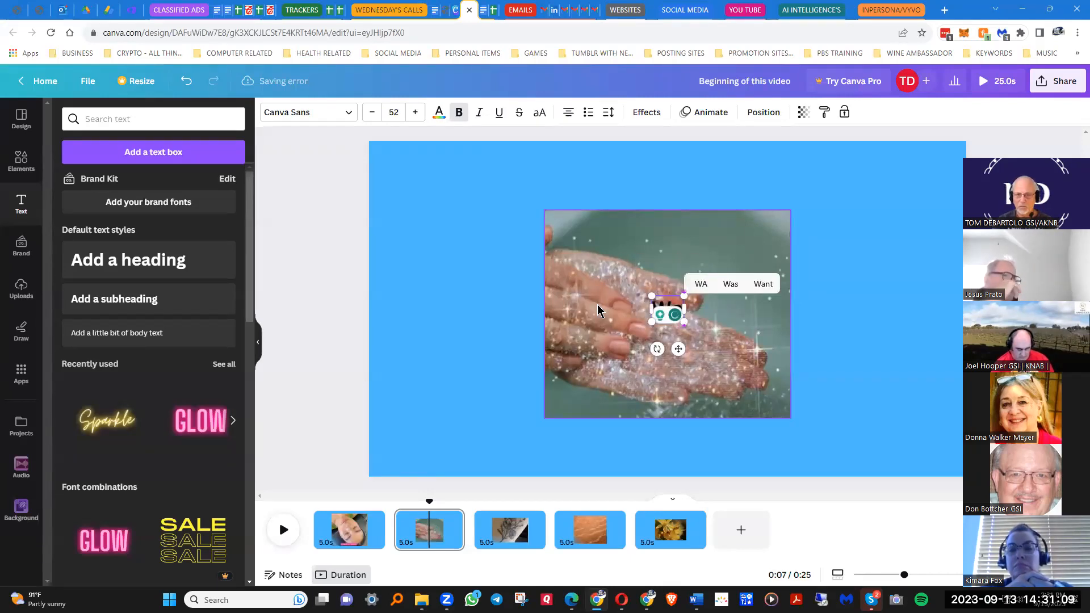
text(ashing)
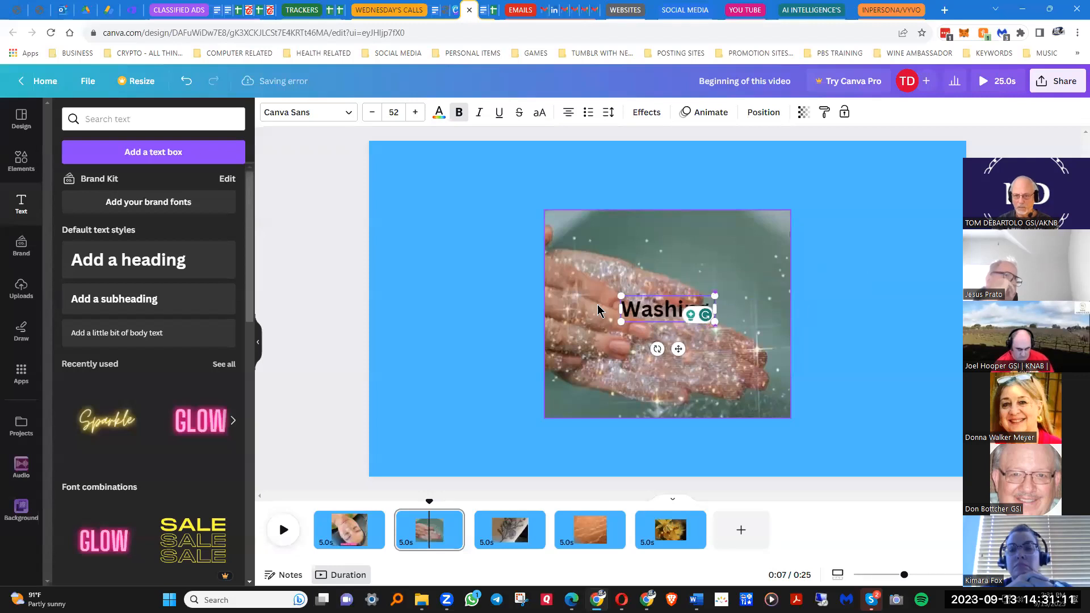
text( Hands)
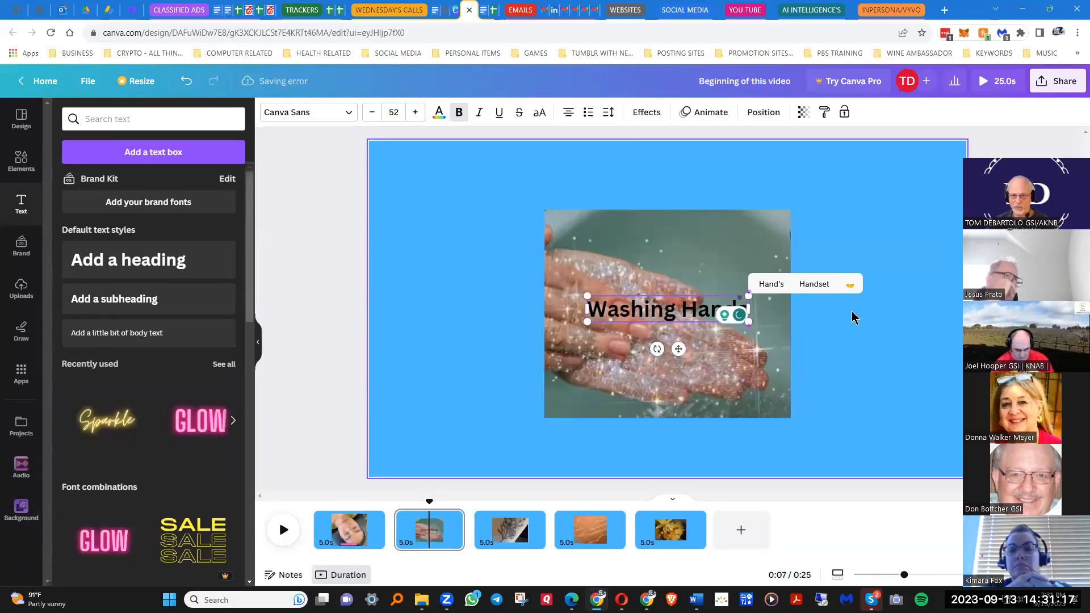
click(832, 359)
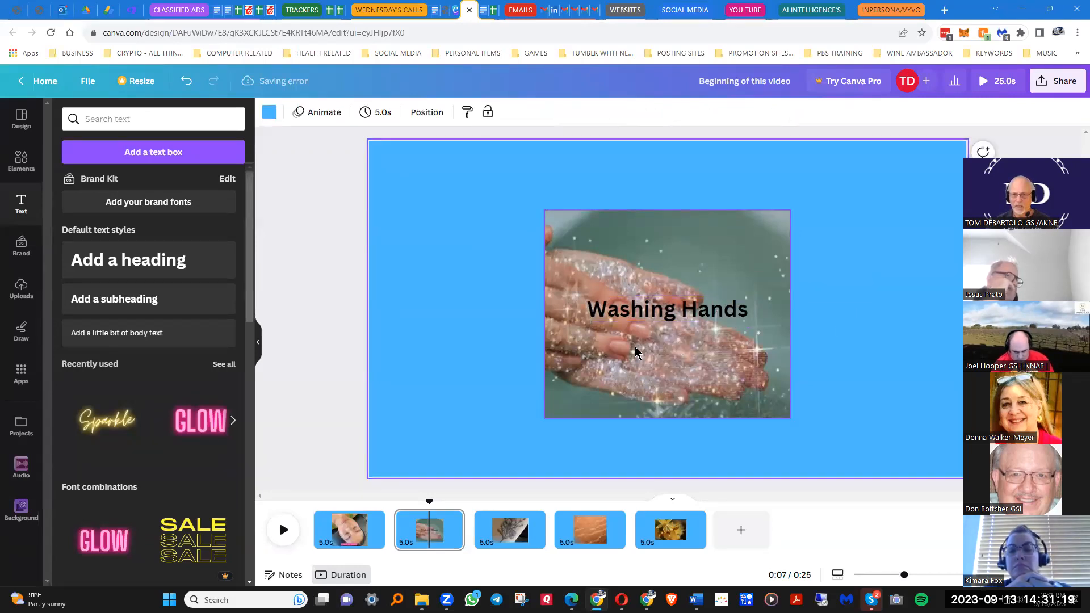
Move the Washing Hands text onto the blue area left of the picture's upper part and tilt it upward to the right.
click(652, 310)
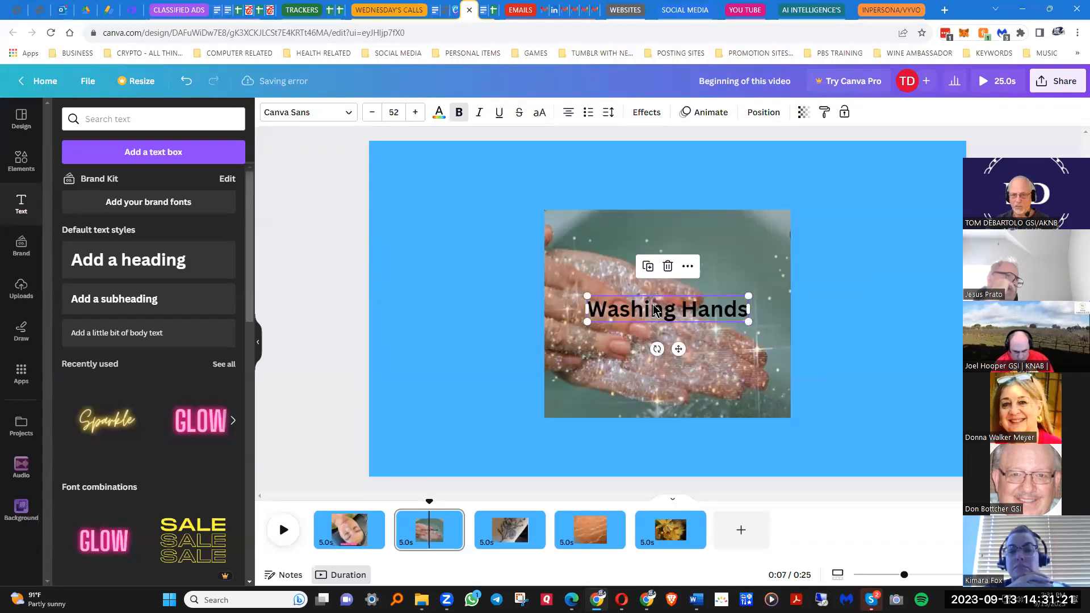
drag(652, 303, 446, 238)
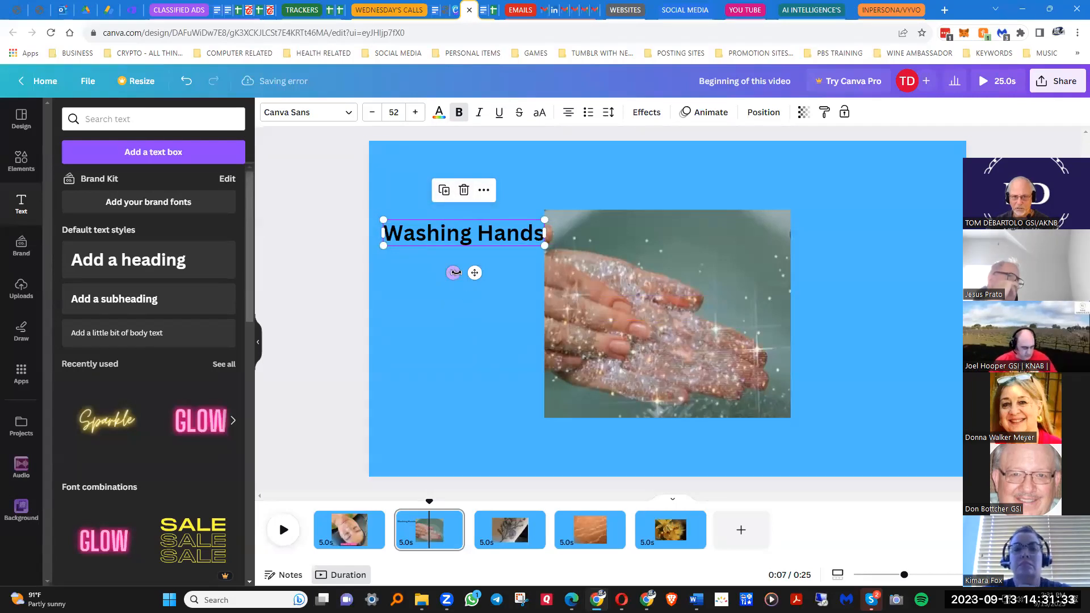
drag(452, 272, 489, 305)
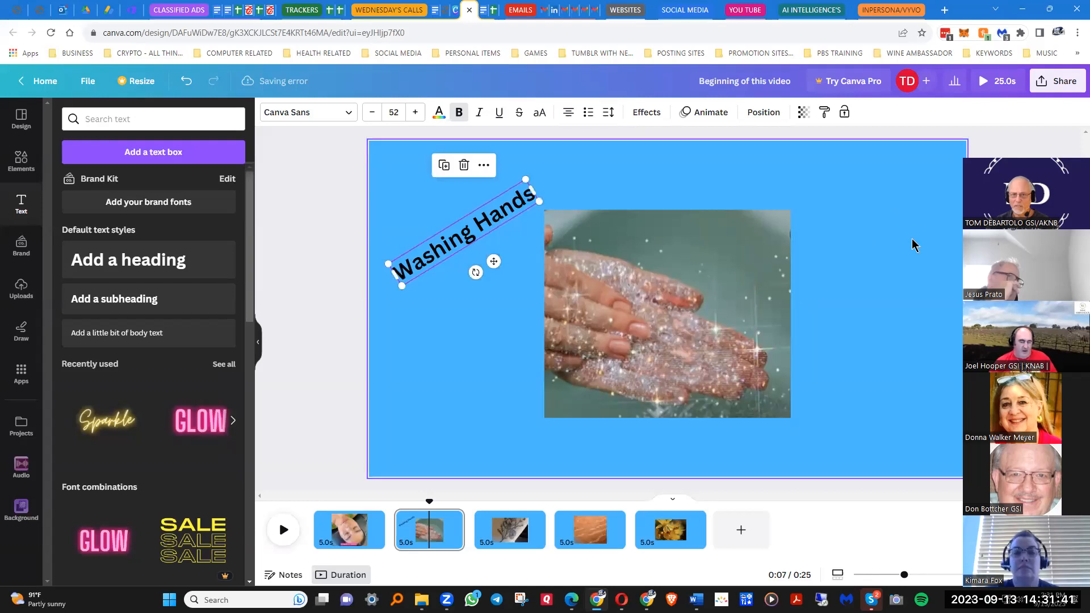
click(482, 353)
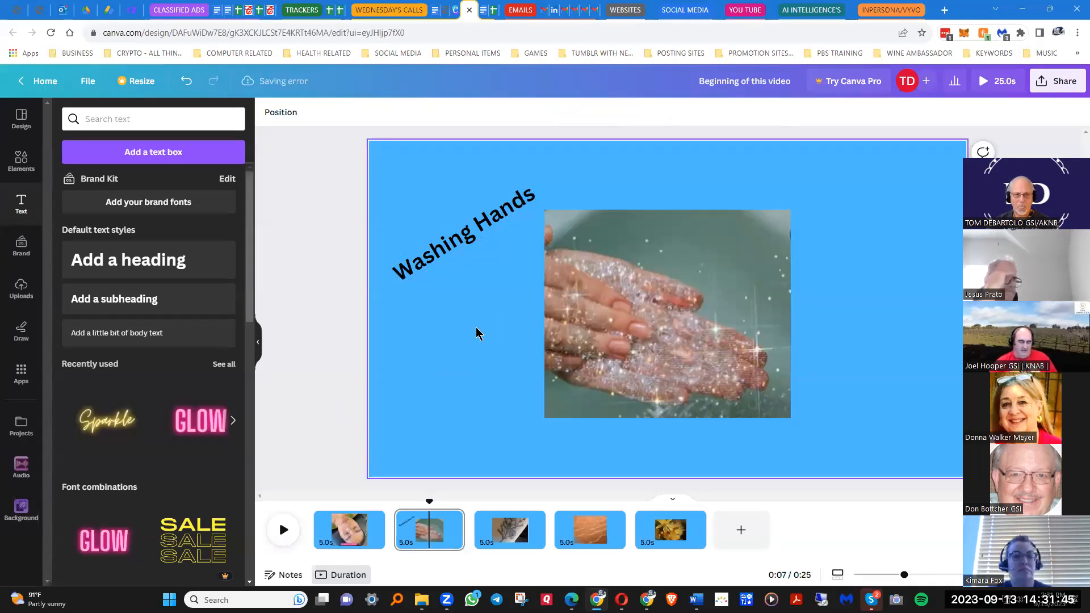
Add a second subheading to page 2 and replace its placeholder text with Sparkling Gel.
click(150, 299)
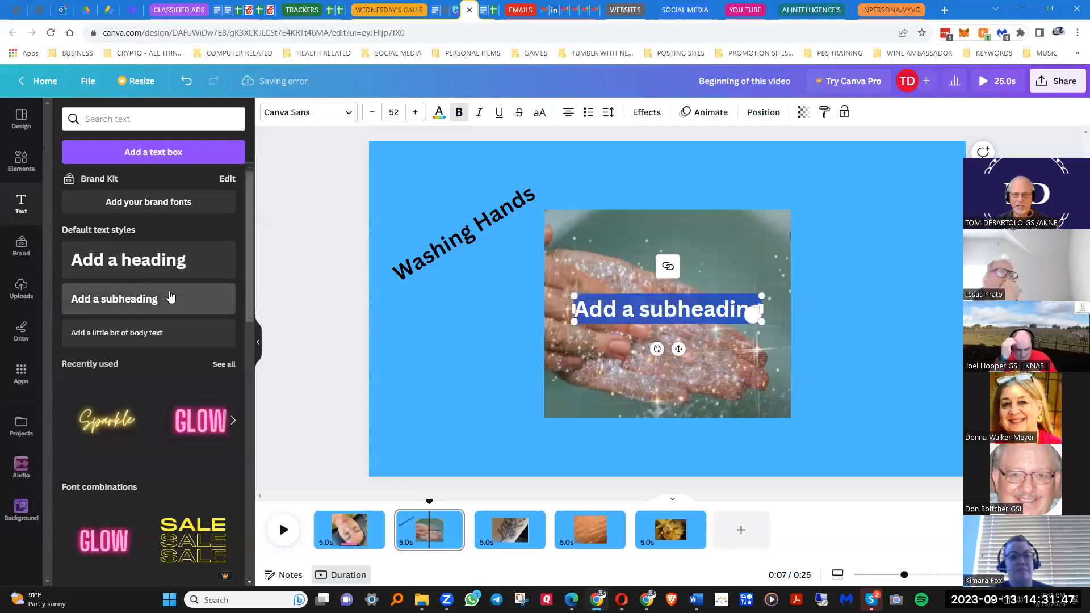
double_click(624, 306)
drag(577, 304, 760, 315)
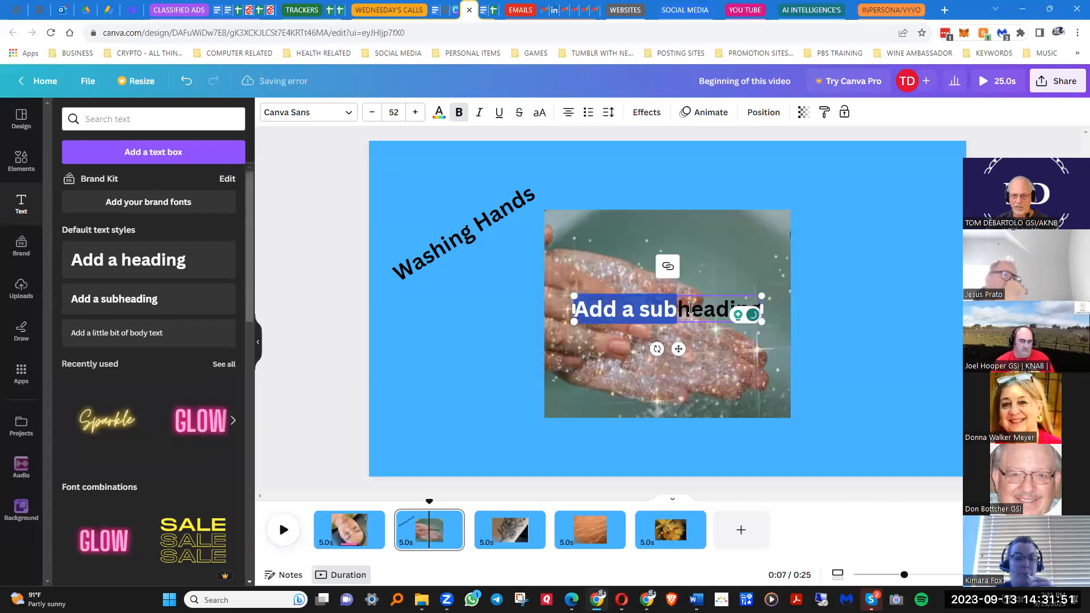
key(Delete)
key(Delete)
key(Delete)
key(Delete)
key(Delete)
key(Delete)
key(Delete)
key(Delete)
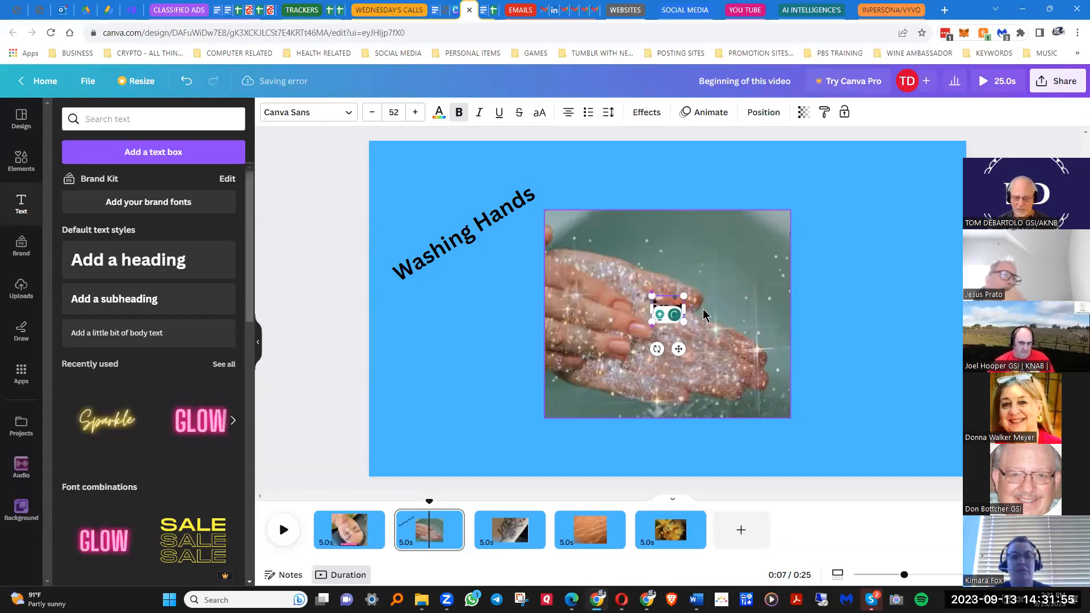
text(Spain)
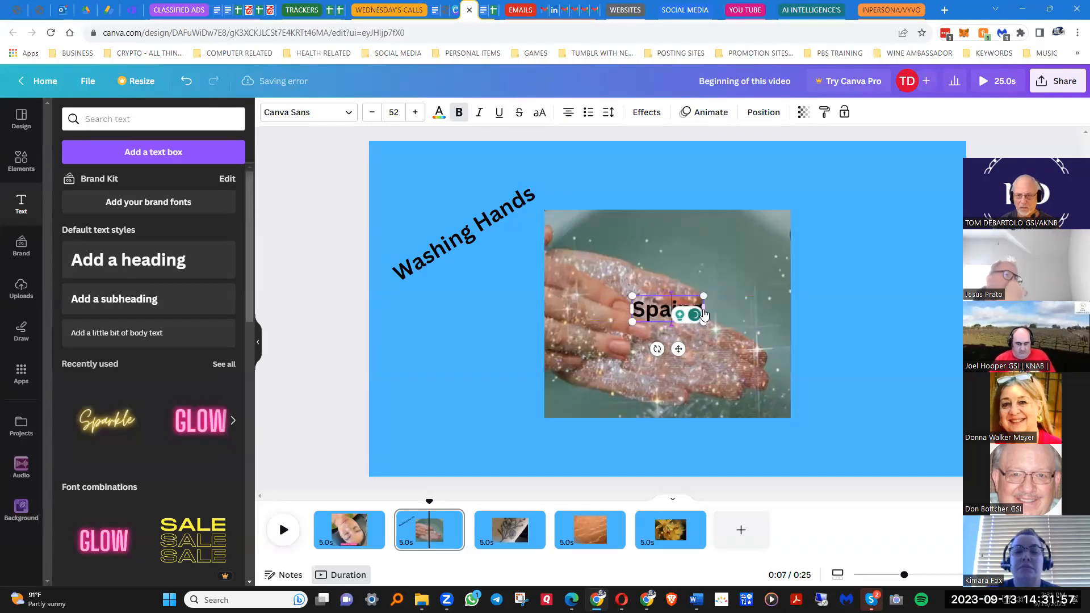
text(ling)
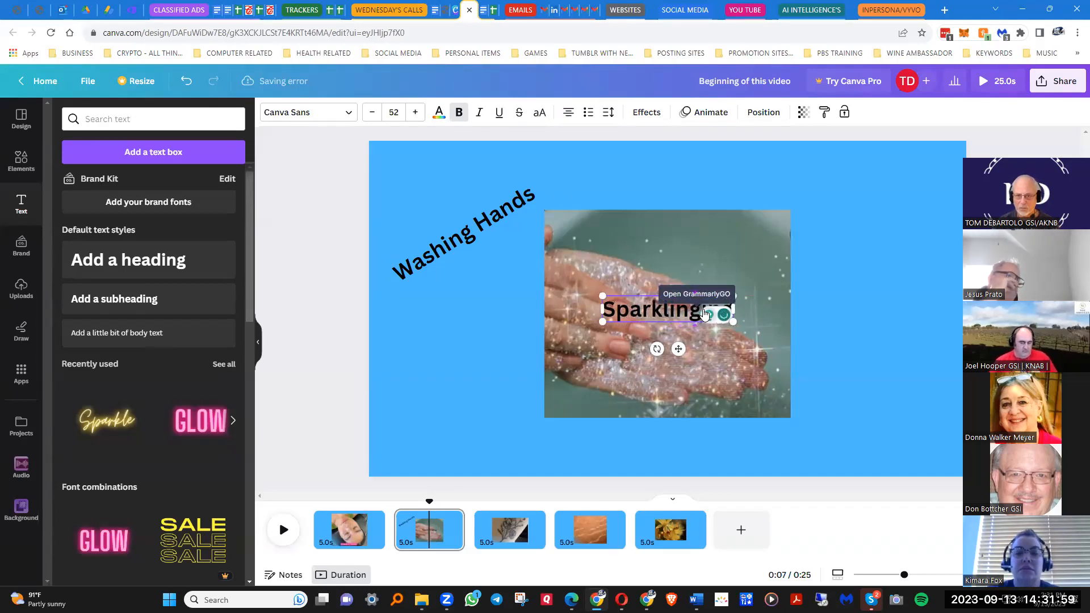
text( Gel)
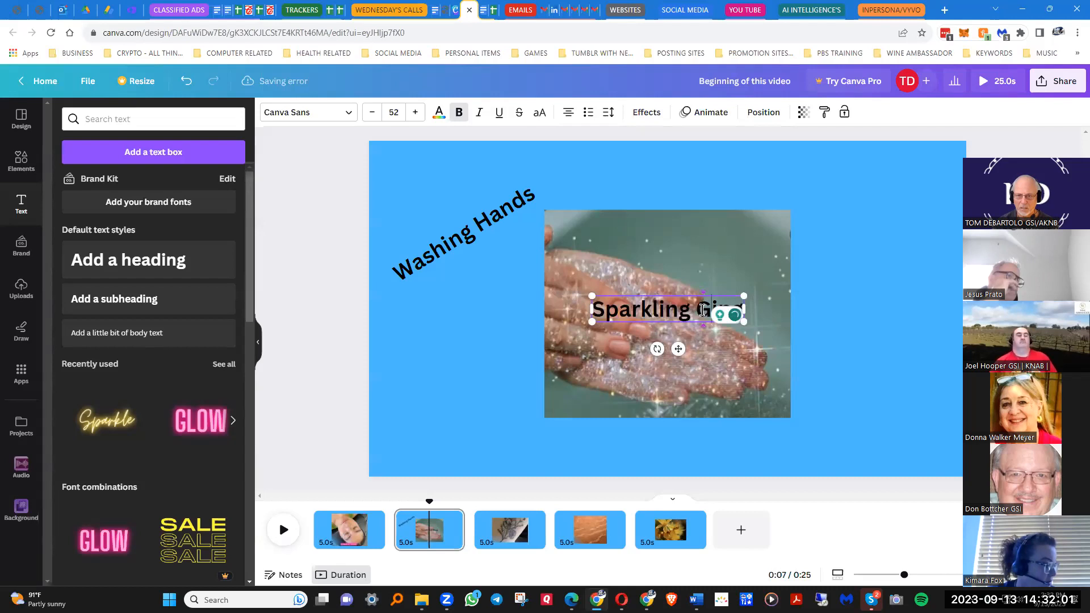
key(BackSpace)
key(BackSpace)
key(BackSpace)
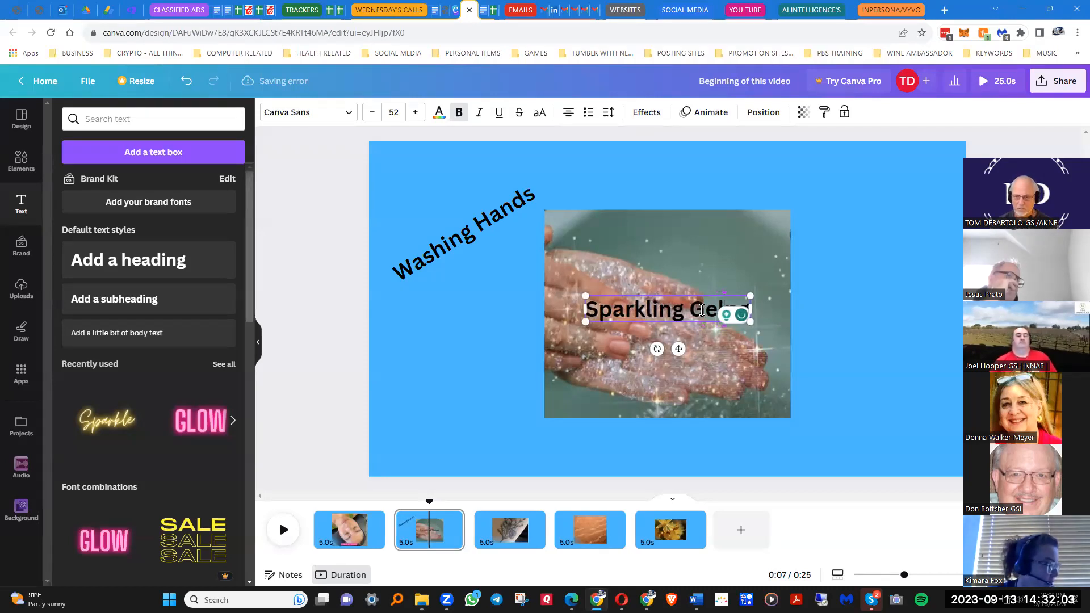
key(Return)
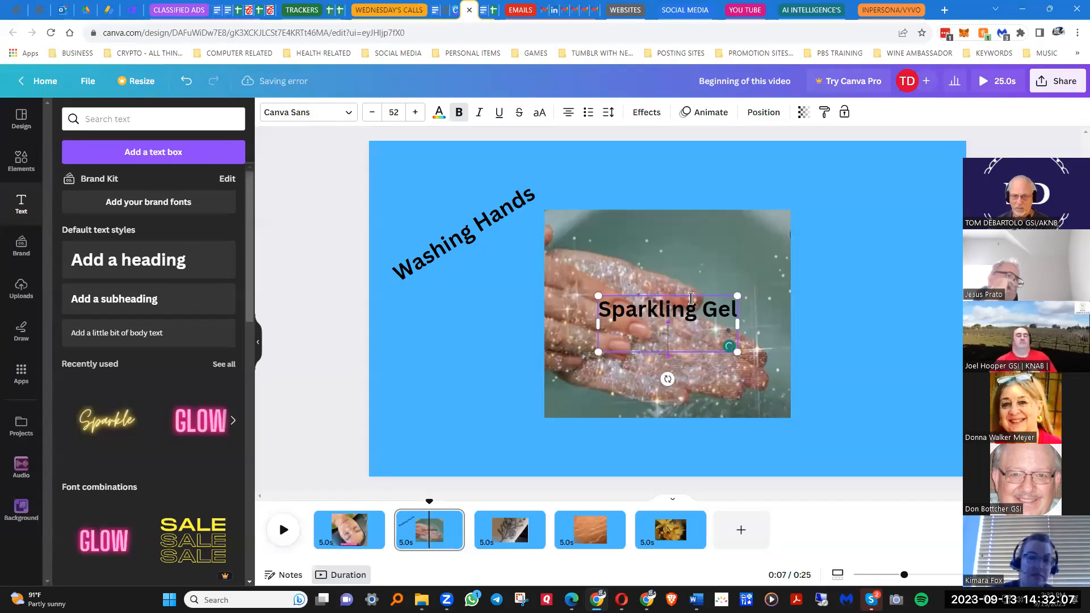
key(BackSpace)
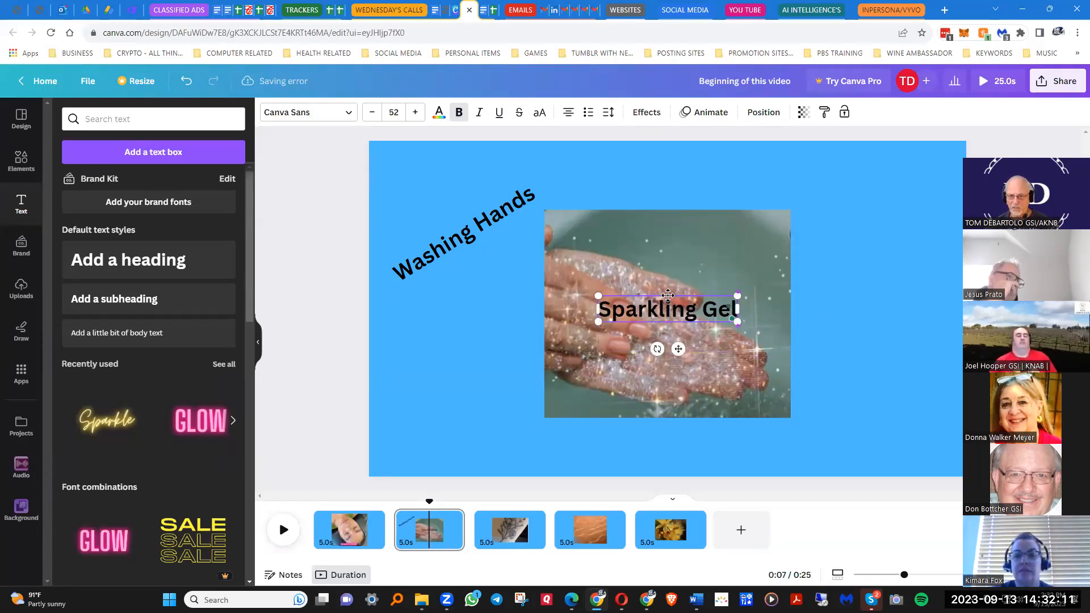
Move the Sparkling Gel text onto the blue area right of the picture's upper part and tilt it downward to the right.
drag(667, 295, 874, 204)
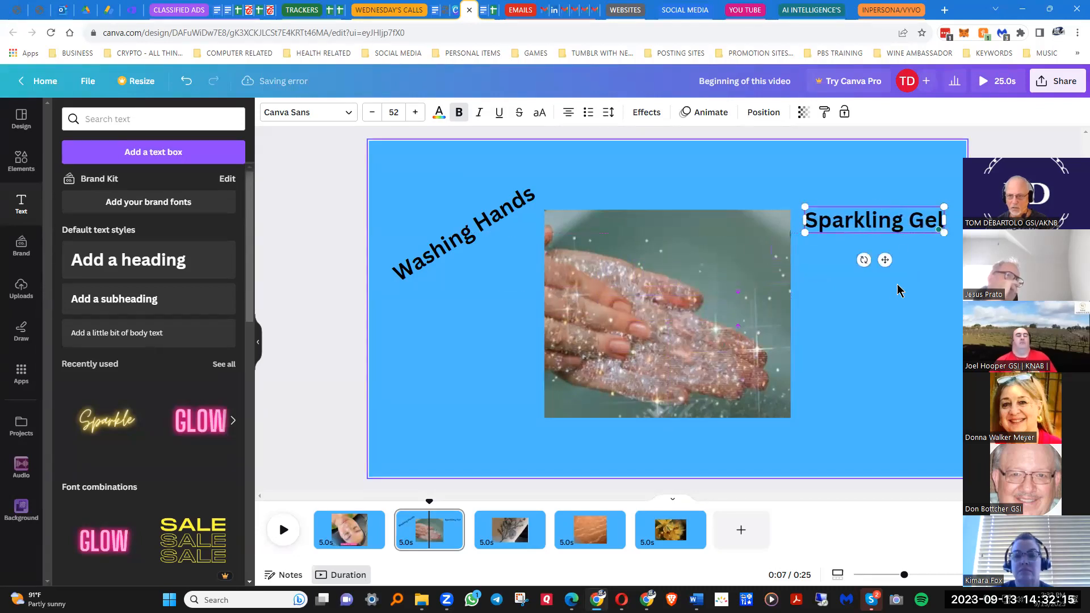
drag(862, 260, 834, 285)
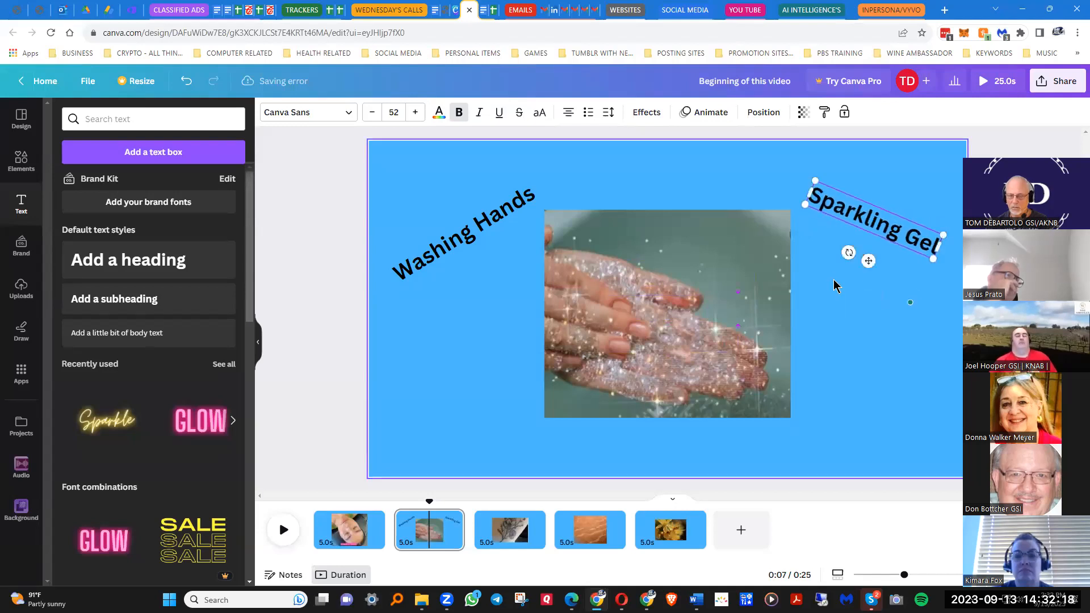
click(849, 359)
Colour the whole Sparkling Gel text with the pink from the document colors.
click(848, 214)
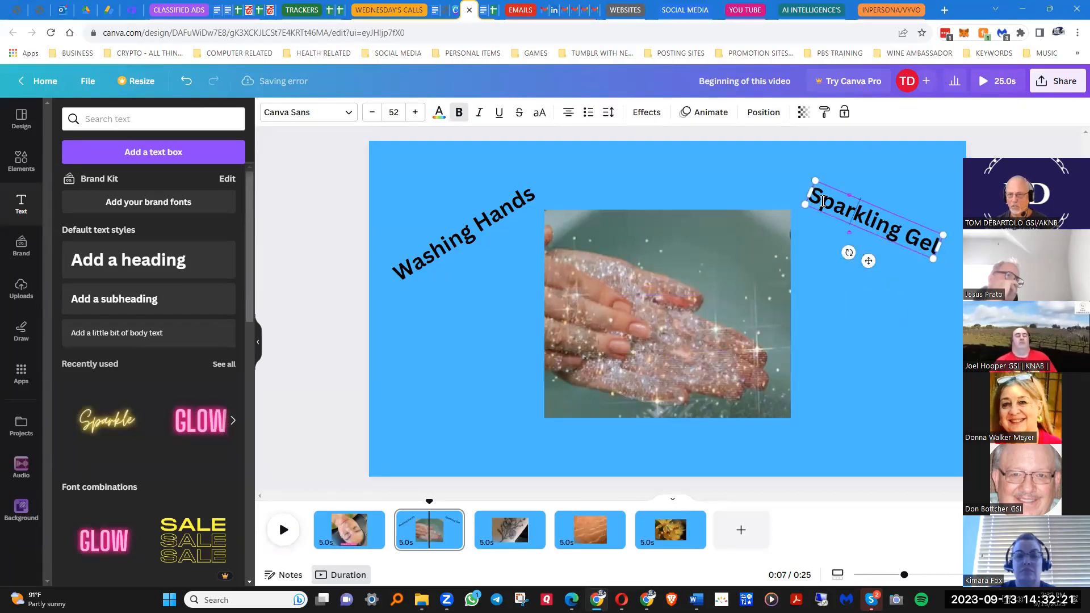
drag(814, 197, 856, 192)
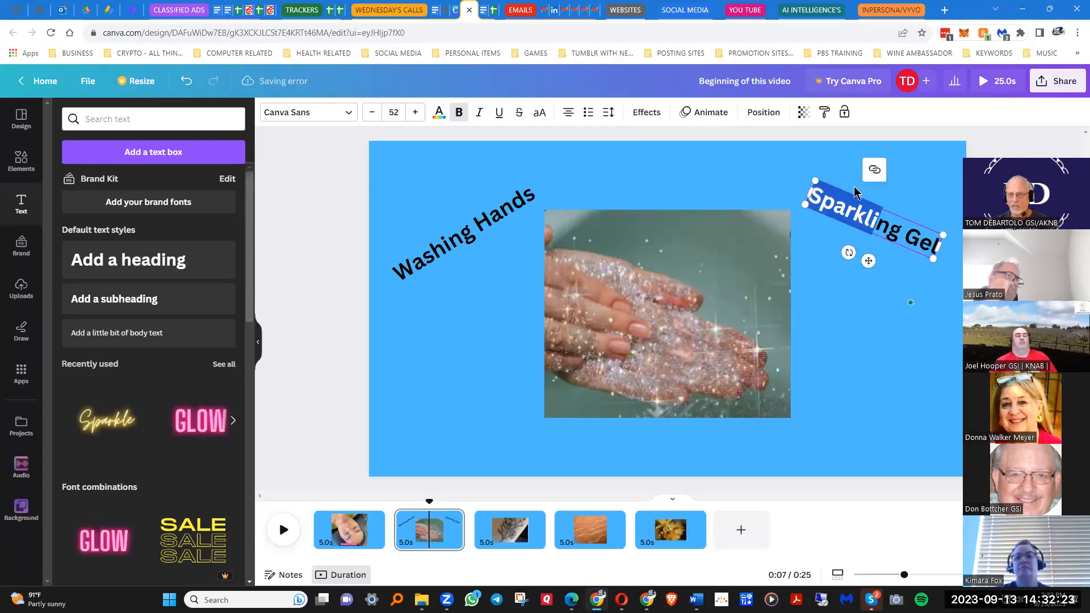
click(440, 114)
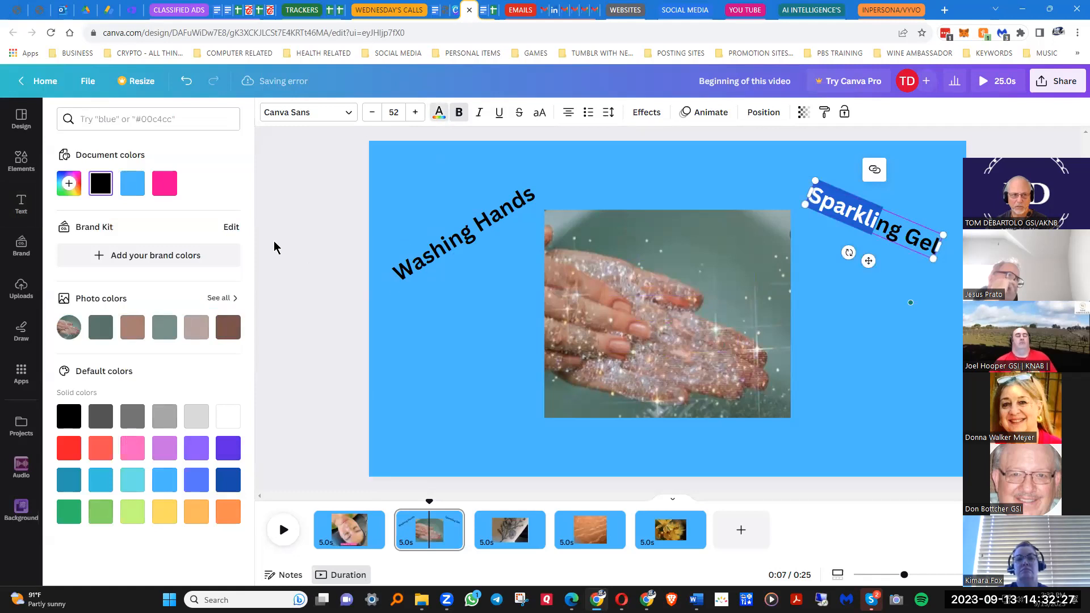
click(159, 182)
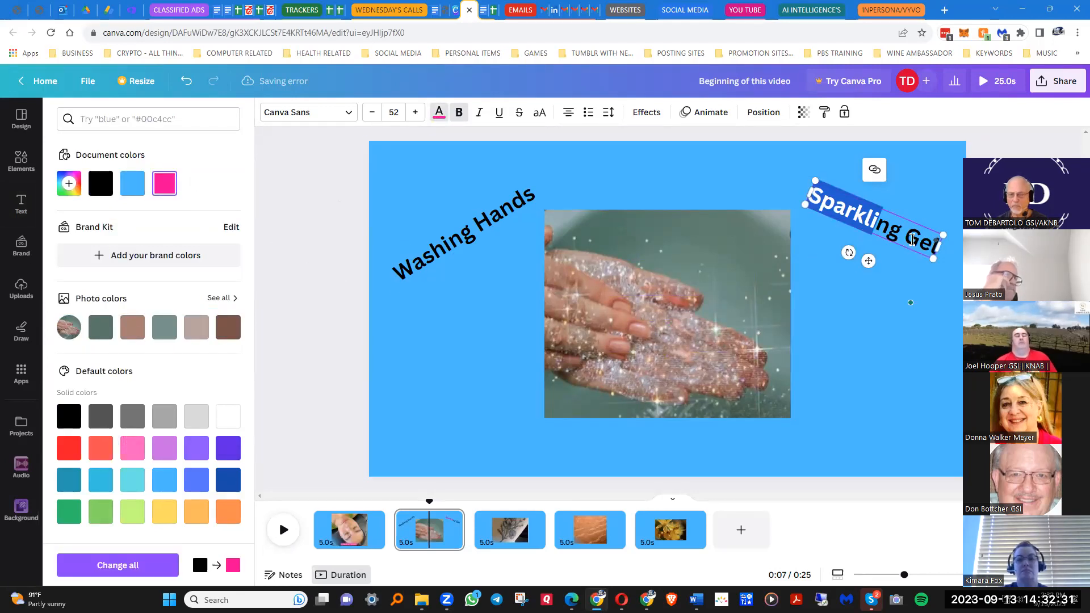
click(873, 230)
drag(876, 225, 937, 247)
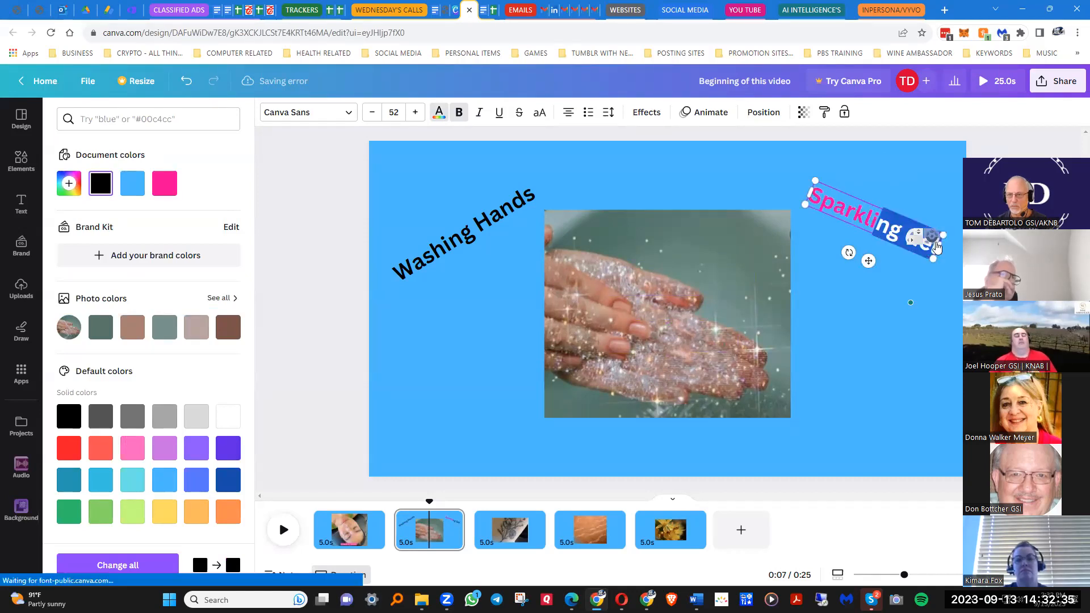
click(164, 183)
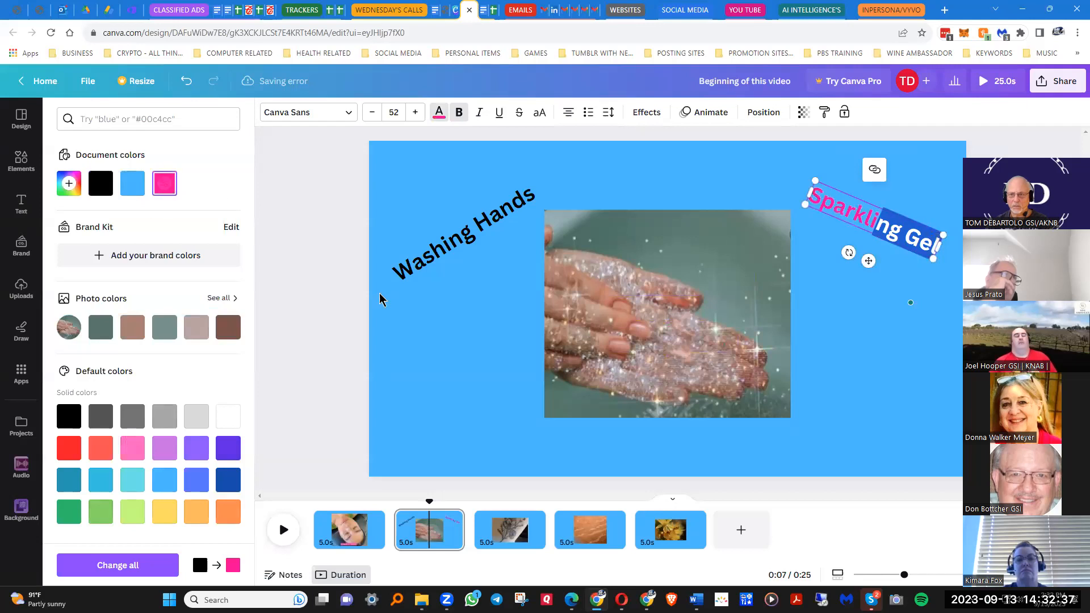
click(380, 299)
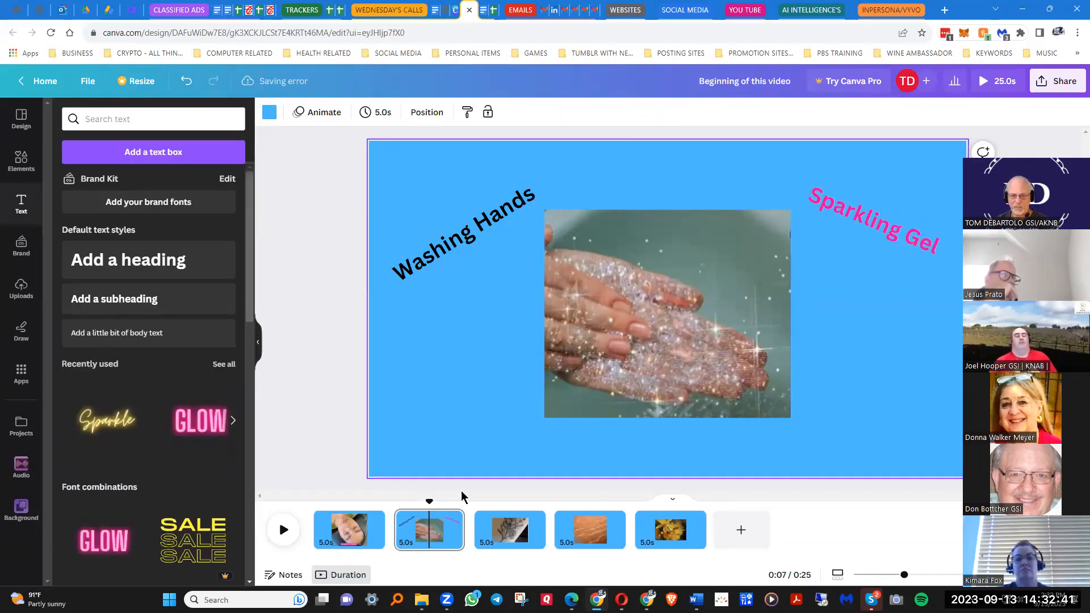
Select the last page and read the Google Docs guide's instructions on frame text, the blog page link, animation and music.
click(669, 529)
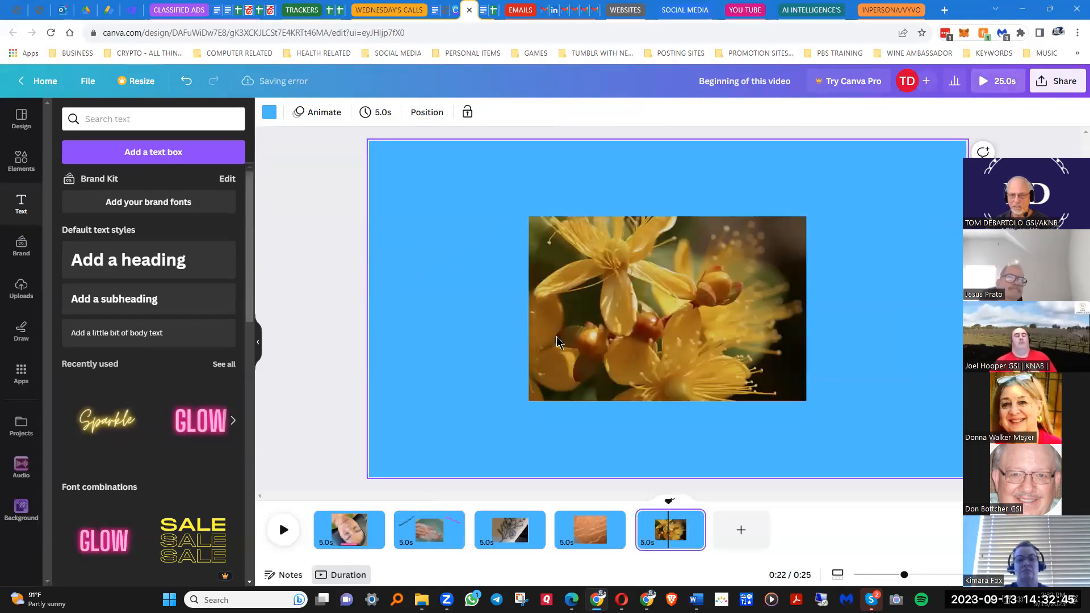
click(443, 10)
scroll(480, 337, down, 7)
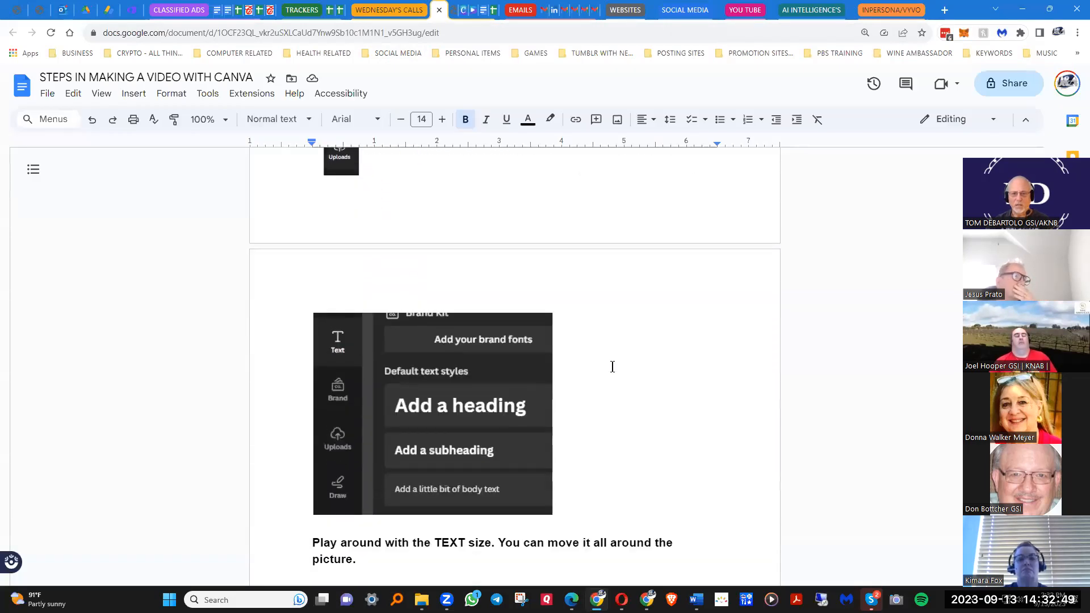
scroll(647, 342, down, 2)
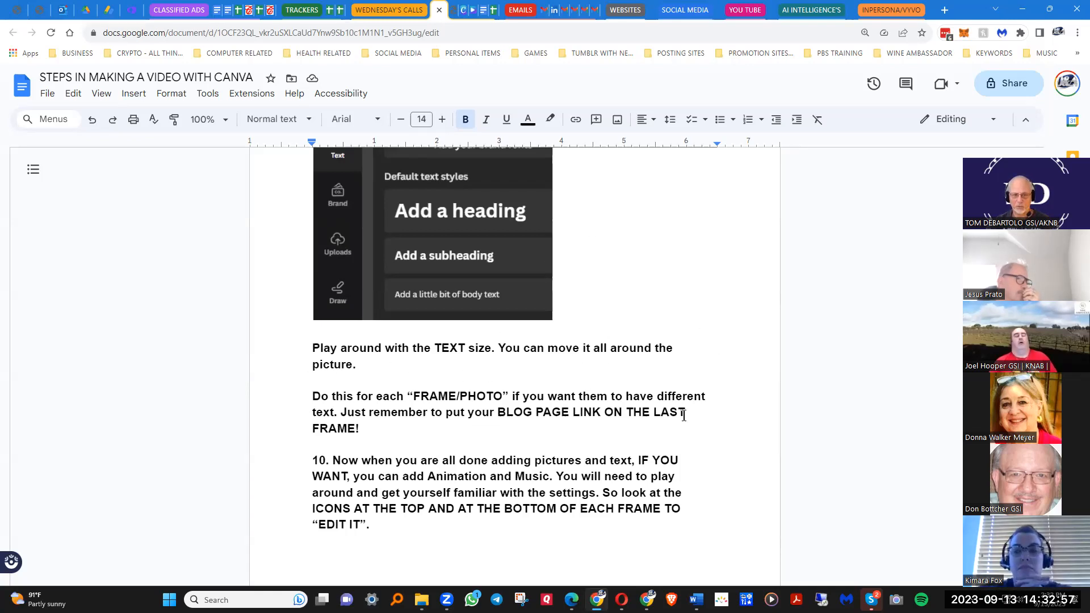
scroll(711, 406, down, 1)
scroll(711, 405, down, 2)
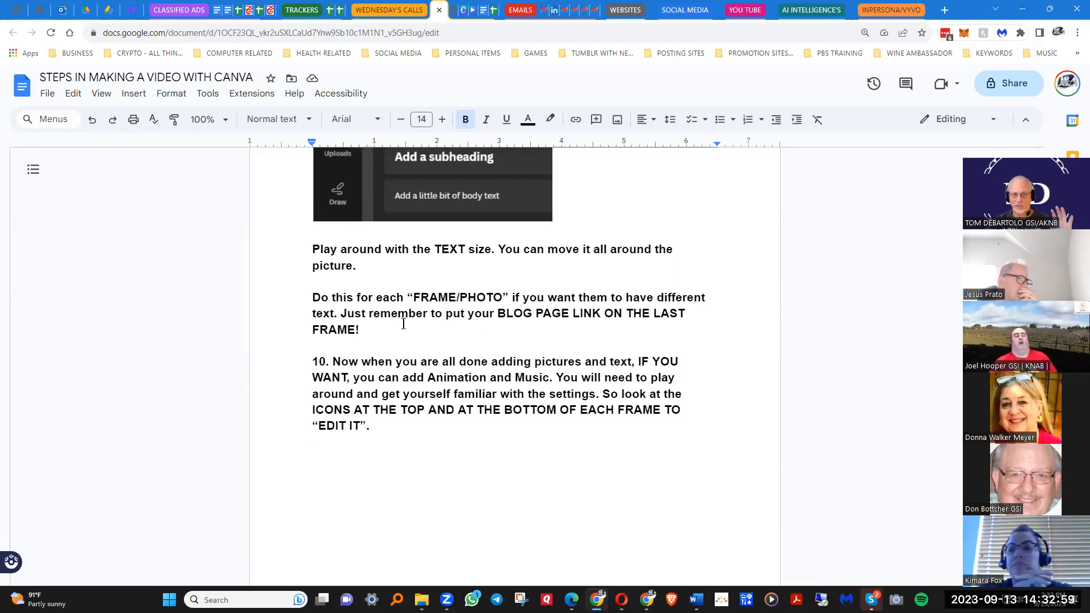
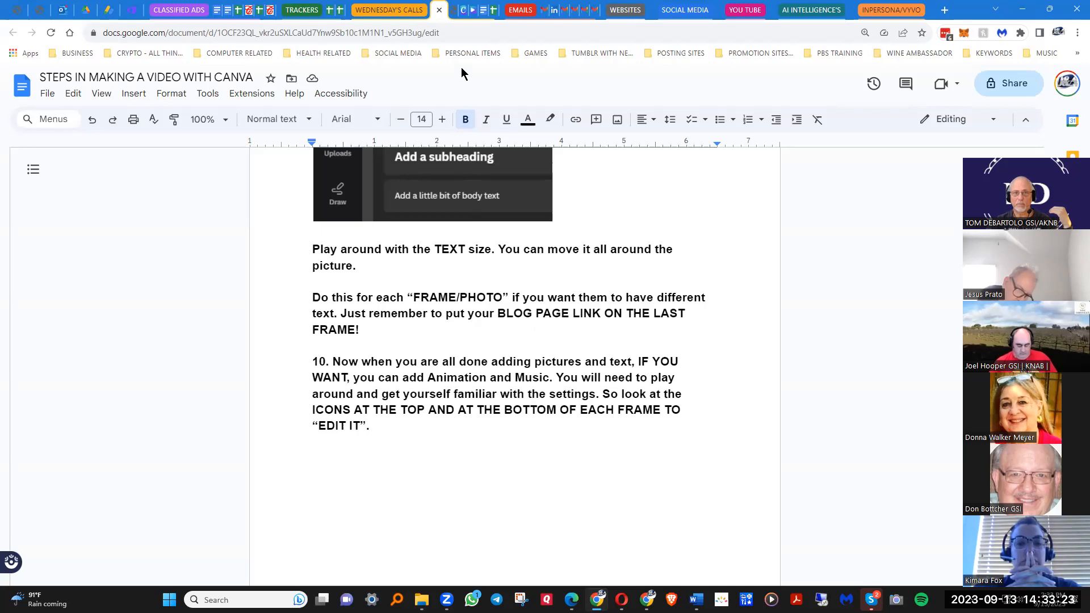
Return to Canva, add a subheading to the last page and replace its placeholder text with 6y8e.com.
click(476, 9)
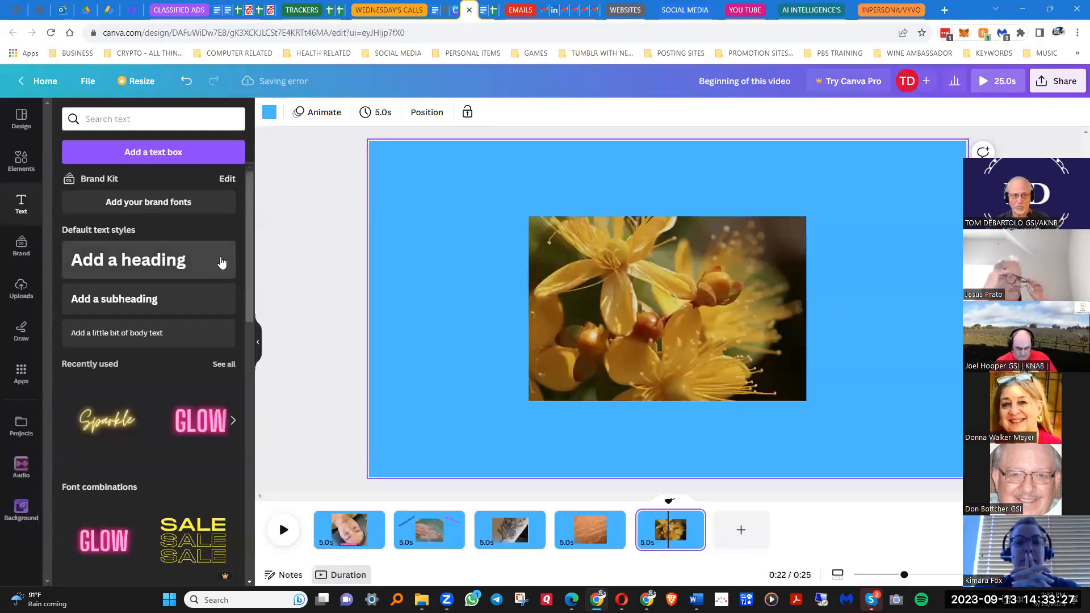
click(126, 301)
click(619, 312)
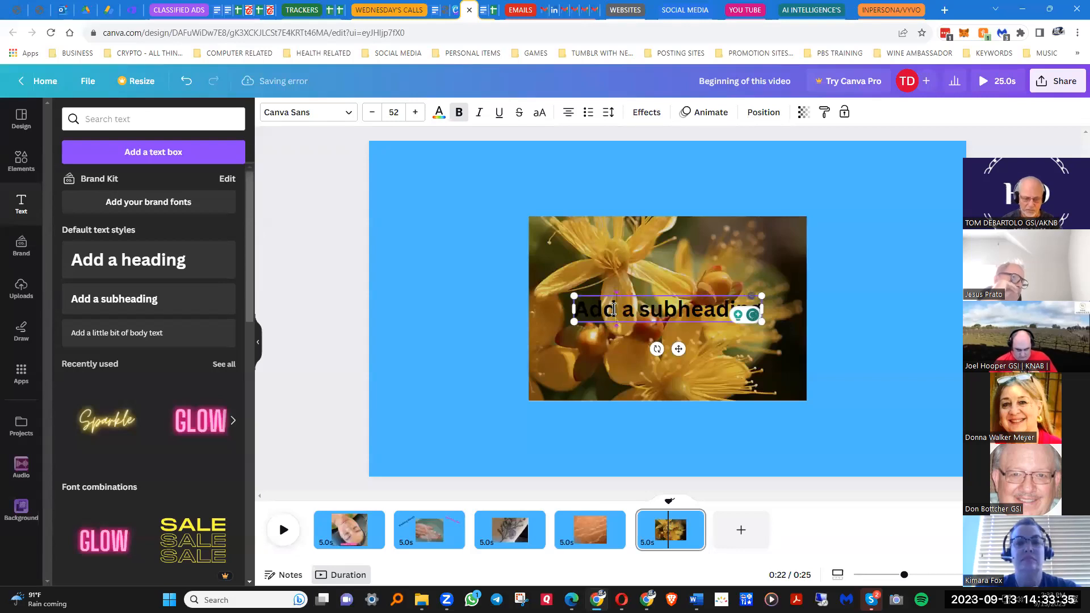
key(ctrl+a)
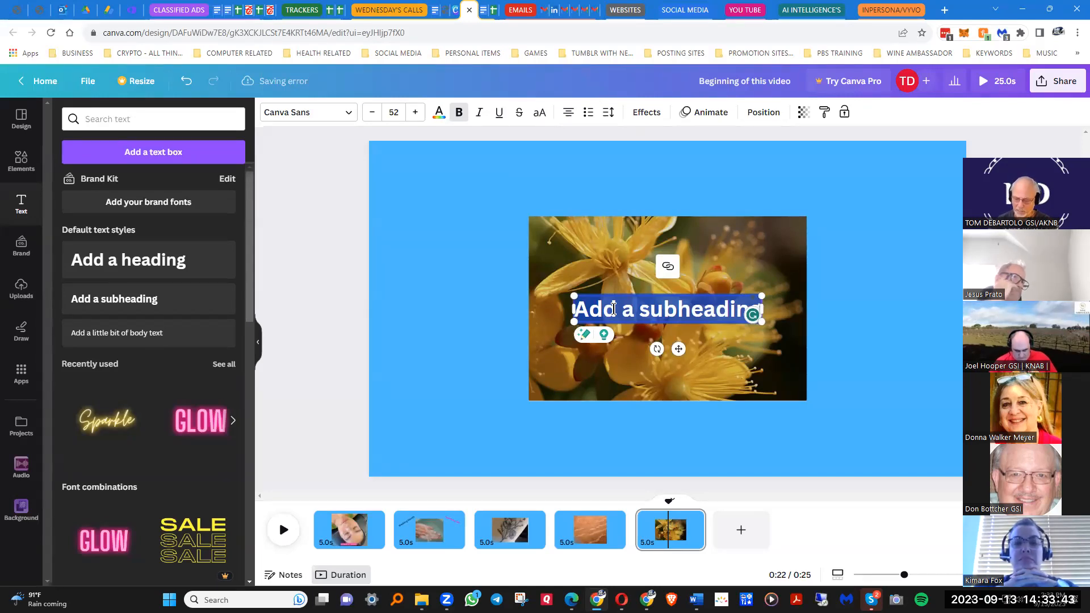
text(6y8)
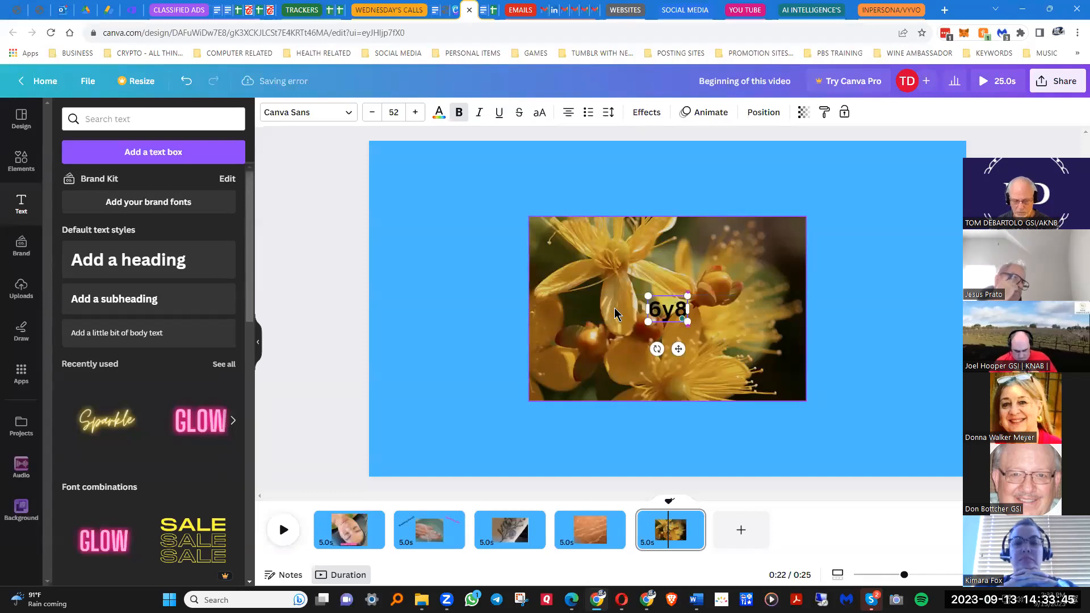
text(e)
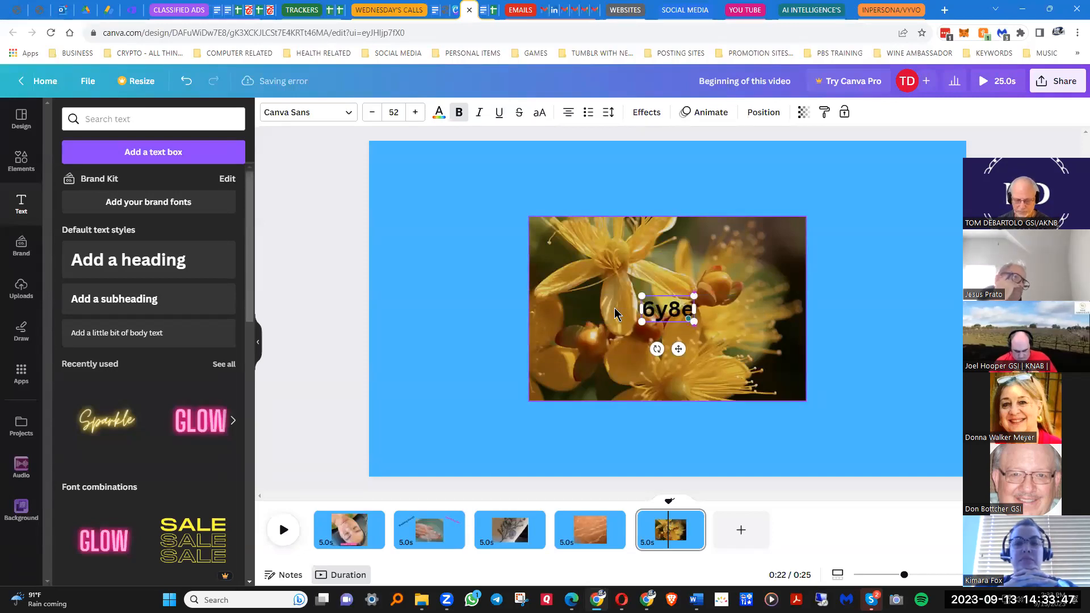
text(.com)
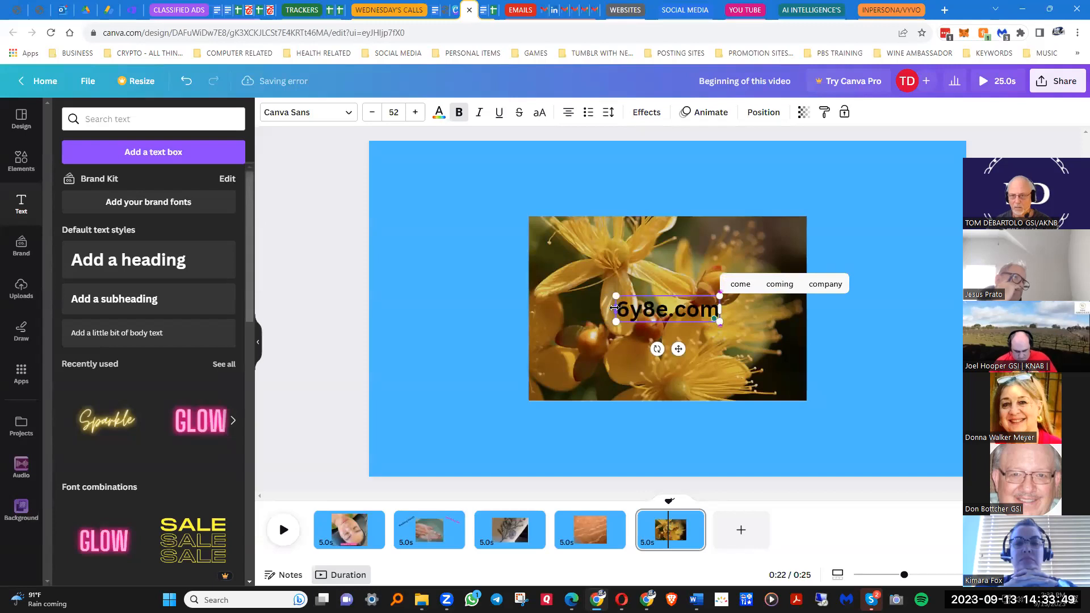
key(Return)
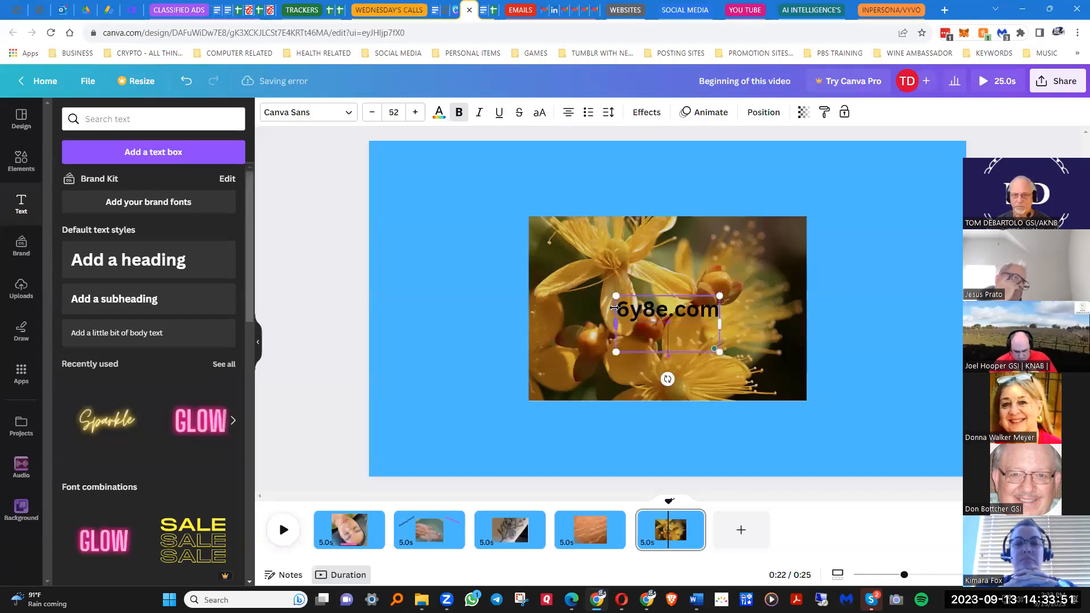
click(179, 6)
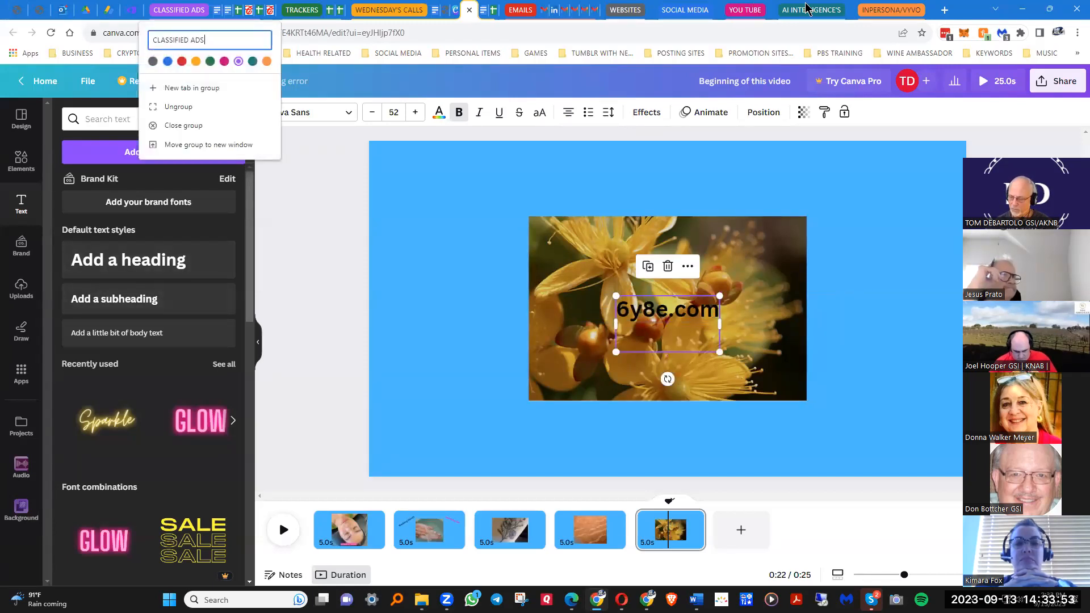
key(BackSpace)
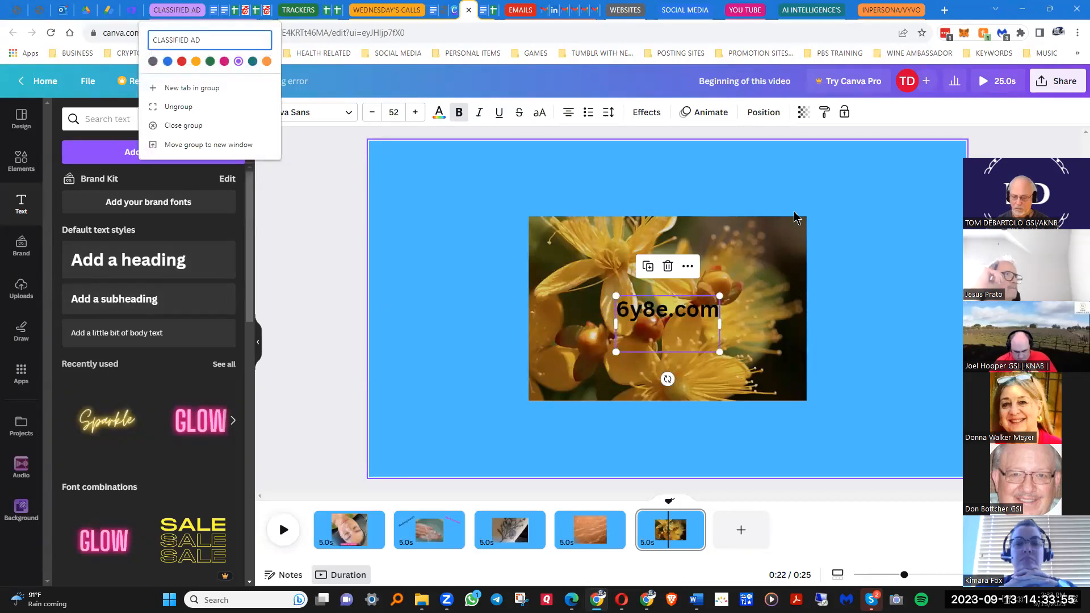
click(694, 326)
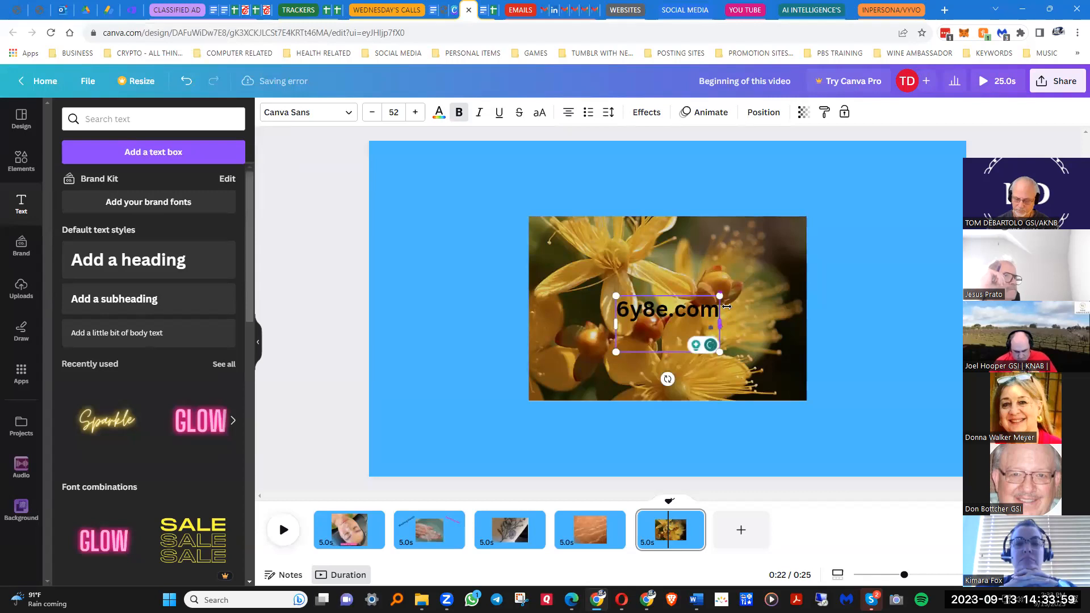
key(BackSpace)
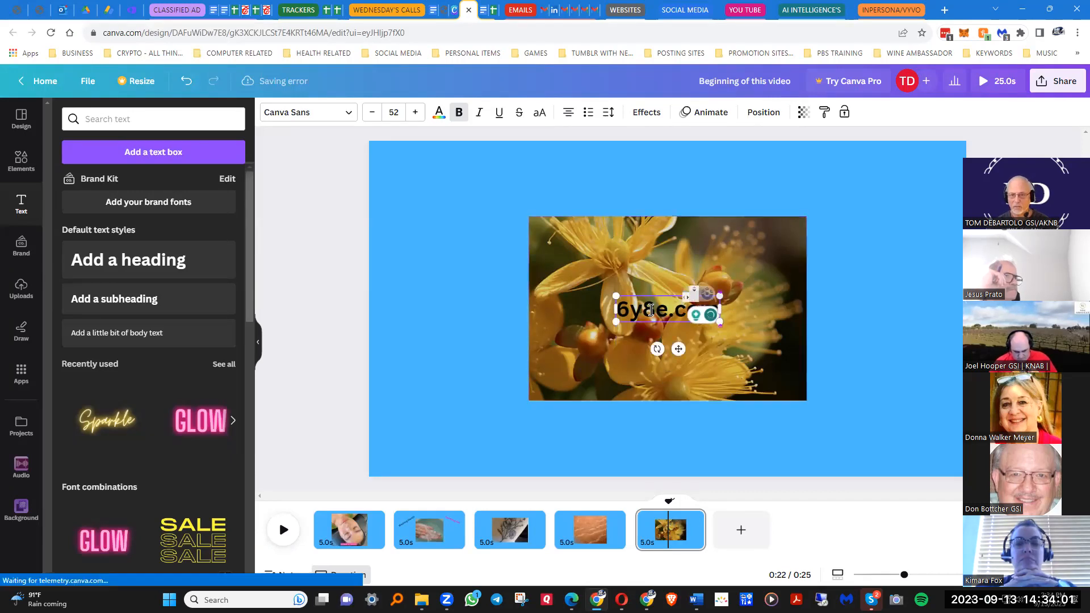
Move the 6y8e.com text onto the blue area below the flower picture.
drag(660, 294, 653, 421)
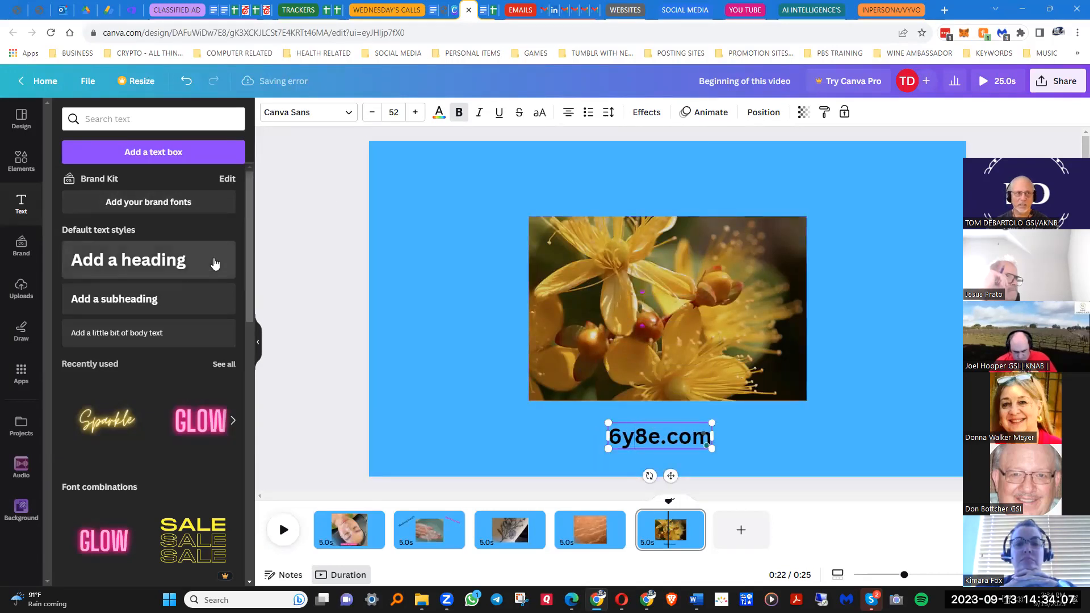
Copy the Limitless Aftercare blog page's address and attach it as a link to the whole 6y8e.com text in Canva.
click(16, 16)
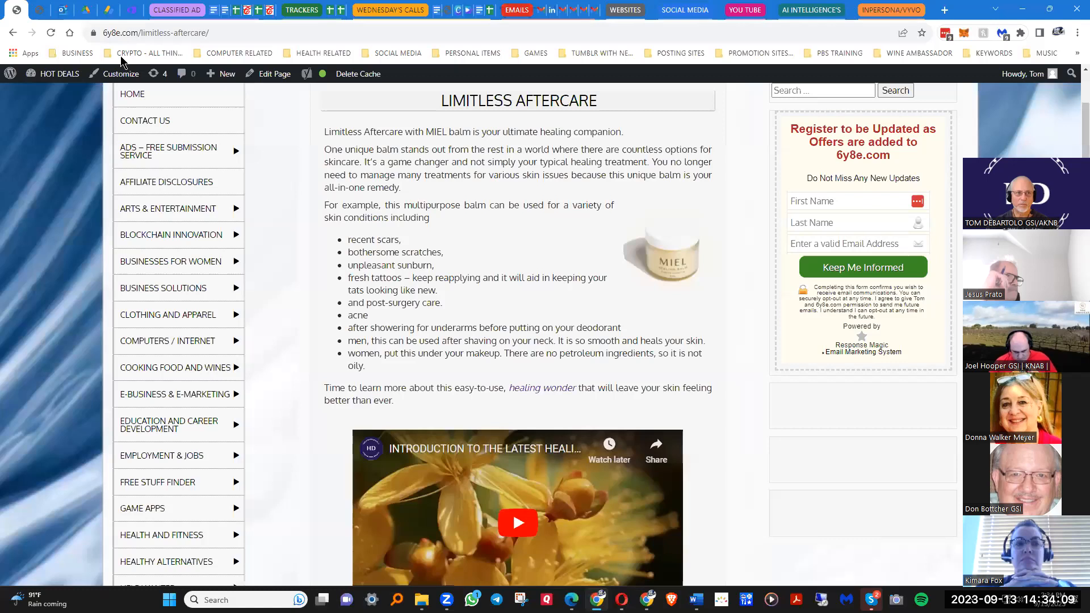
click(153, 32)
right_click(154, 35)
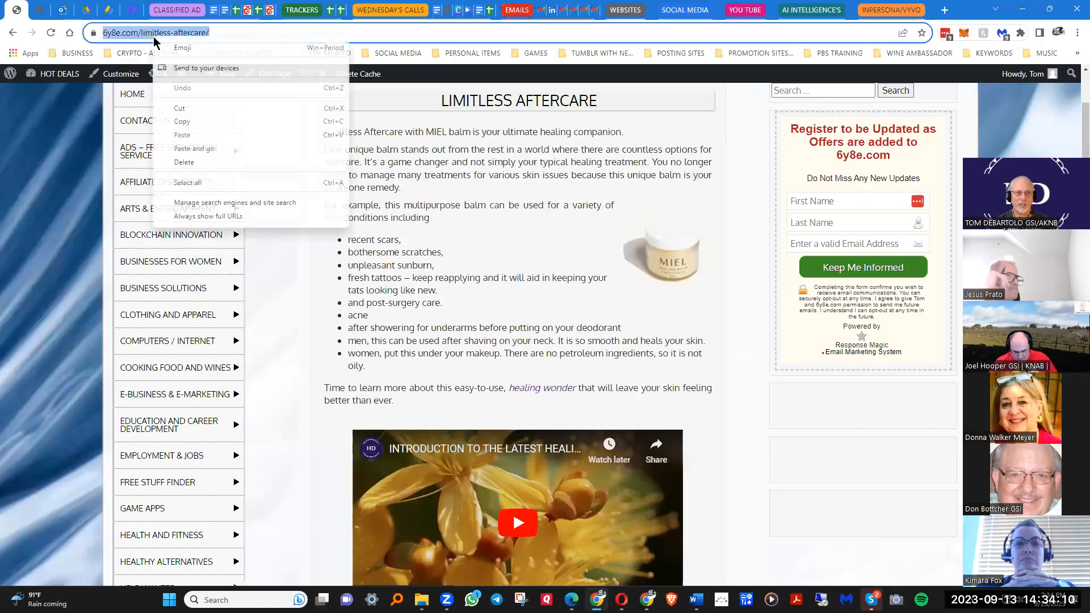
click(188, 121)
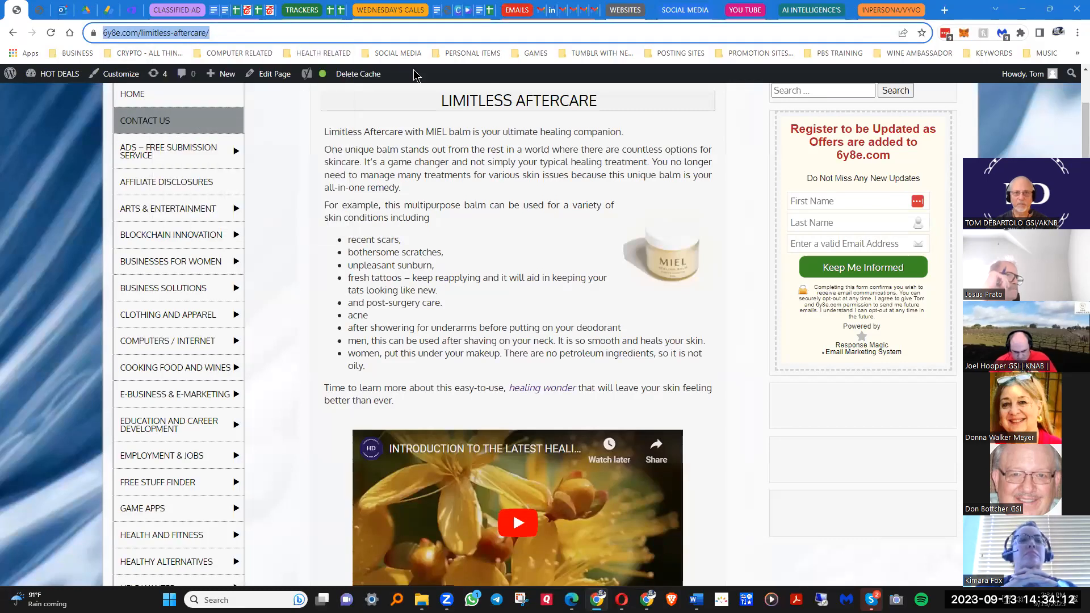
click(469, 16)
double_click(649, 437)
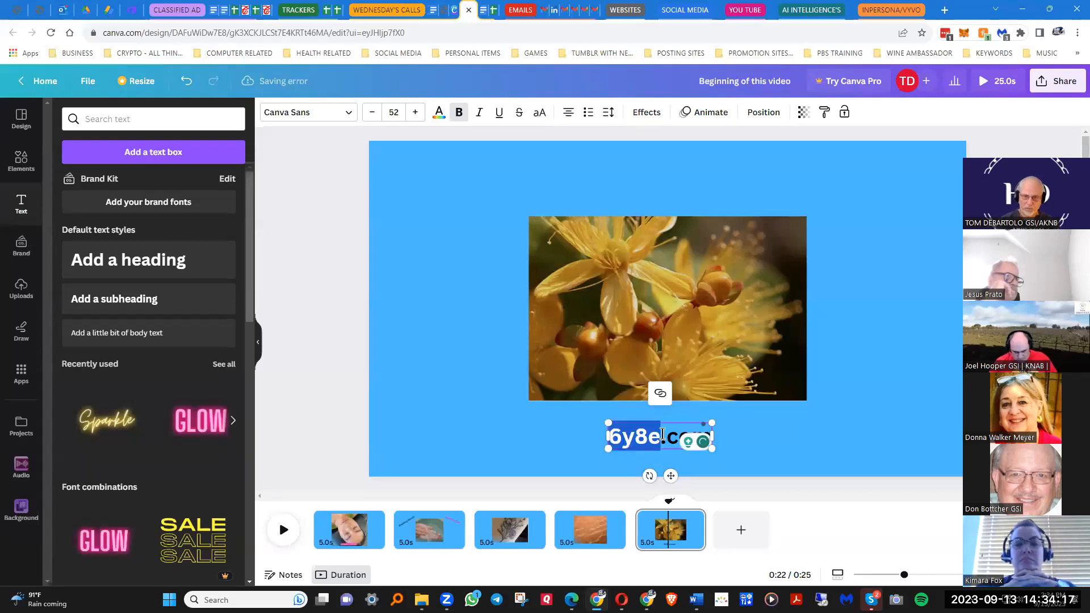
key(ctrl+a)
click(661, 434)
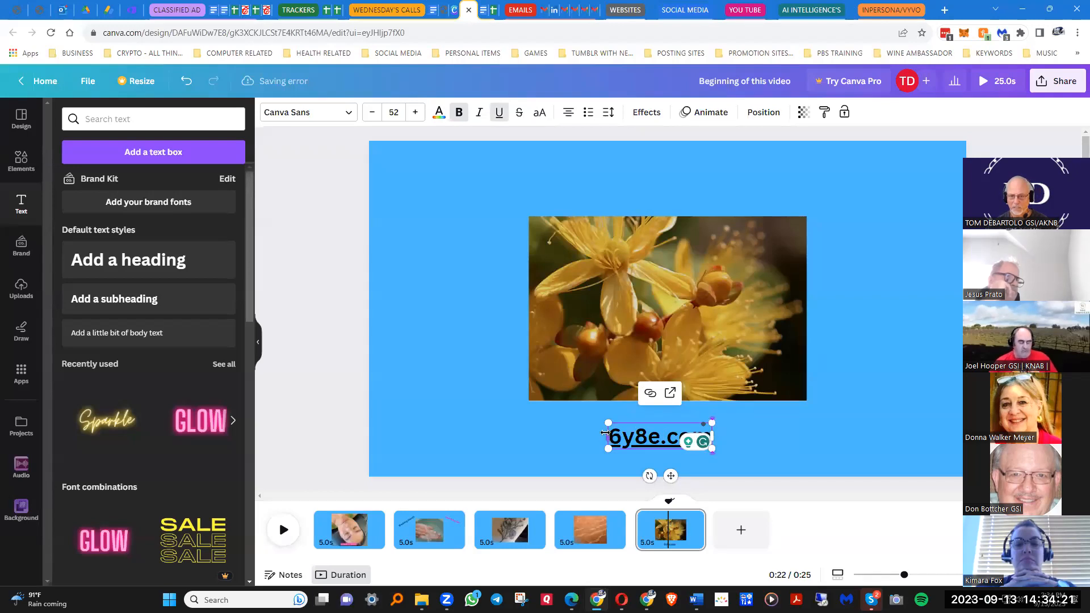
Widen the 6y8e.com text box on both sides and centre it just below the flower picture.
drag(598, 434, 571, 443)
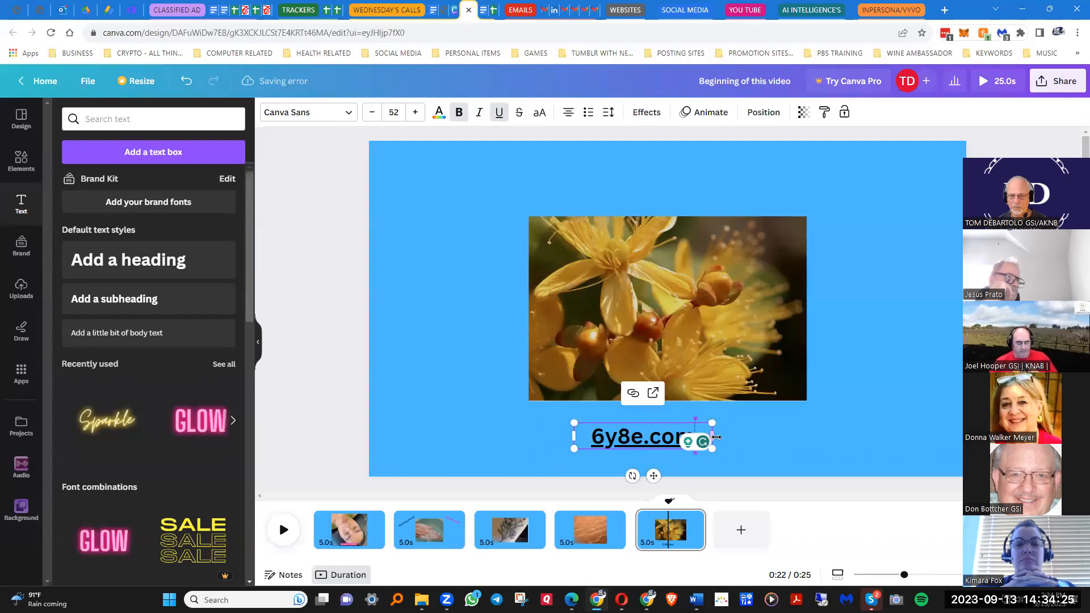
drag(713, 438, 747, 438)
mouse_move(680, 418)
mouse_down()
mouse_move(704, 420)
mouse_move(689, 418)
mouse_up()
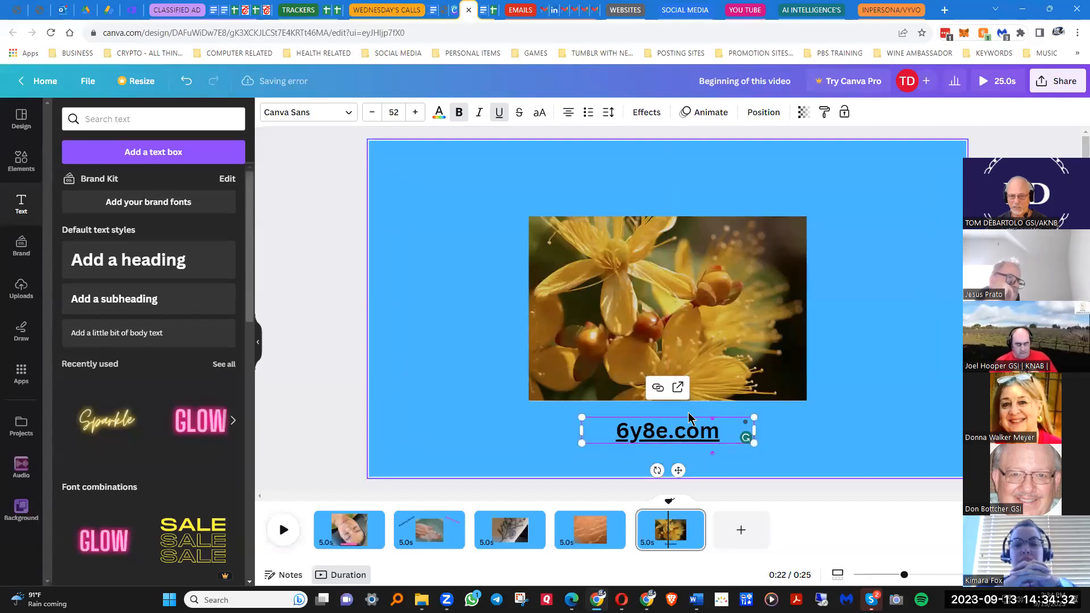
click(811, 438)
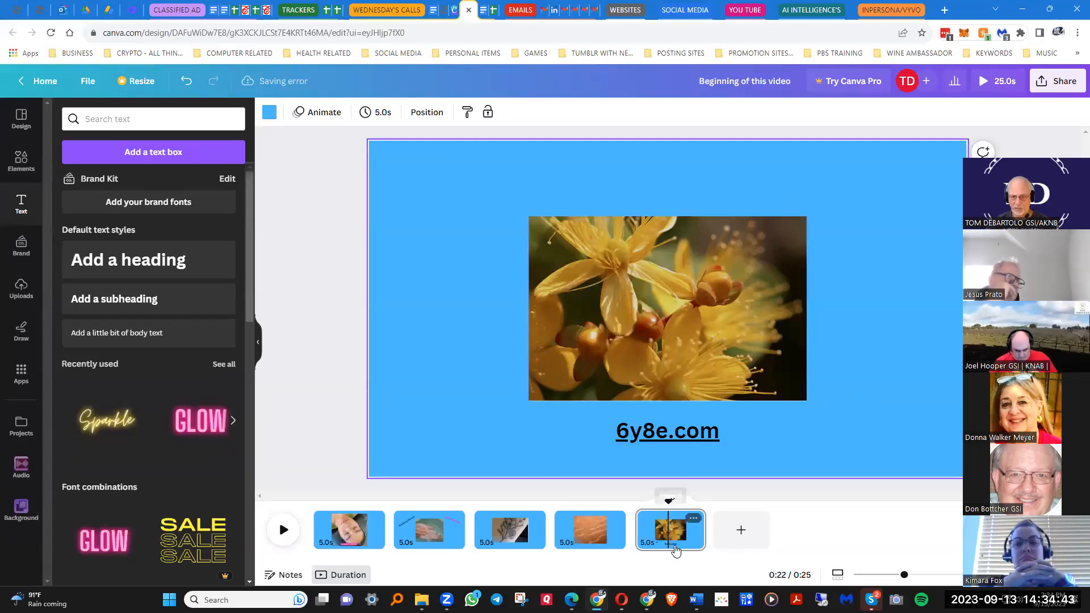
Play the video from the first page through to the end and return to the first page.
click(350, 536)
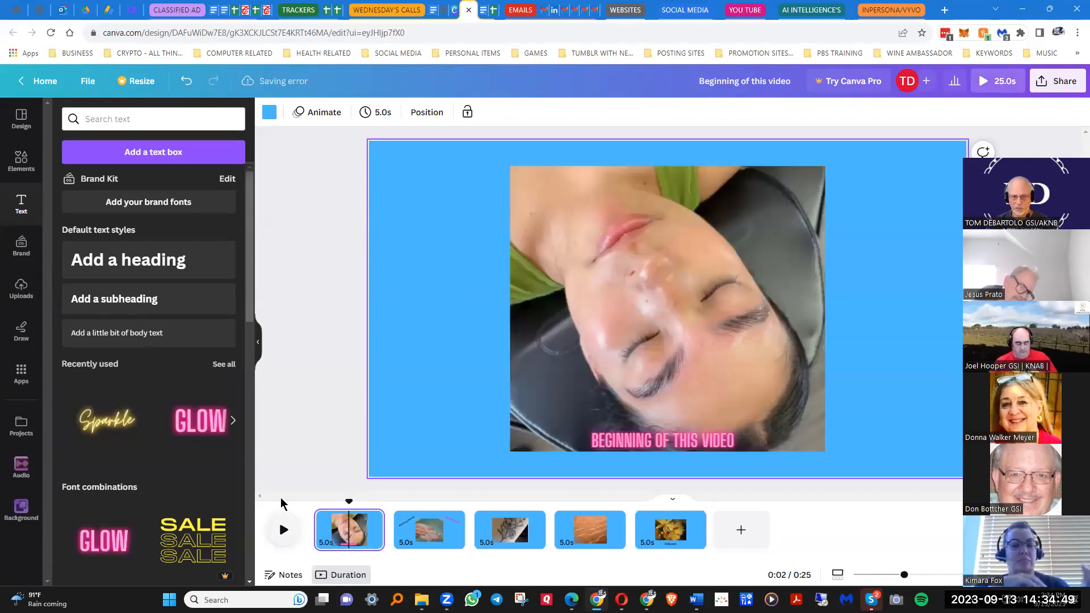
click(284, 531)
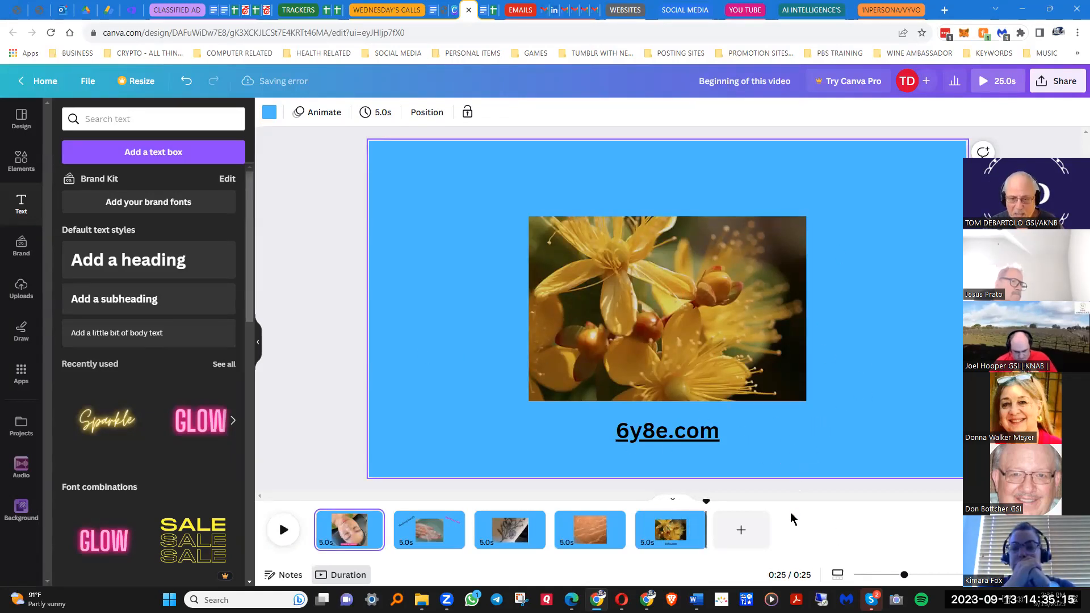
click(373, 528)
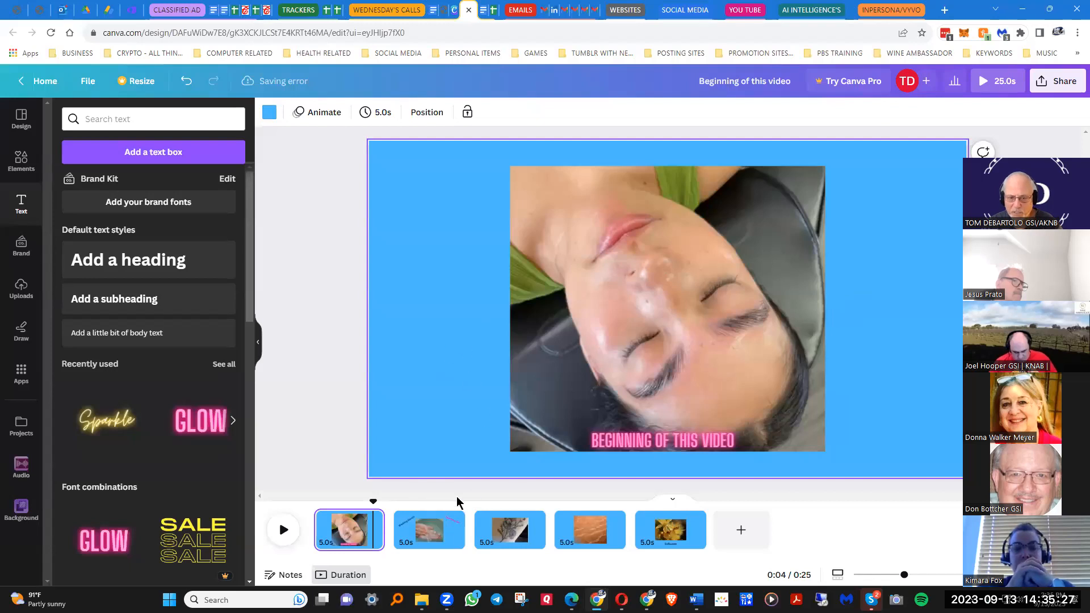
Apply the Rise page animation to page 2 with the Washing Hands and Sparkling Gel texts.
click(435, 534)
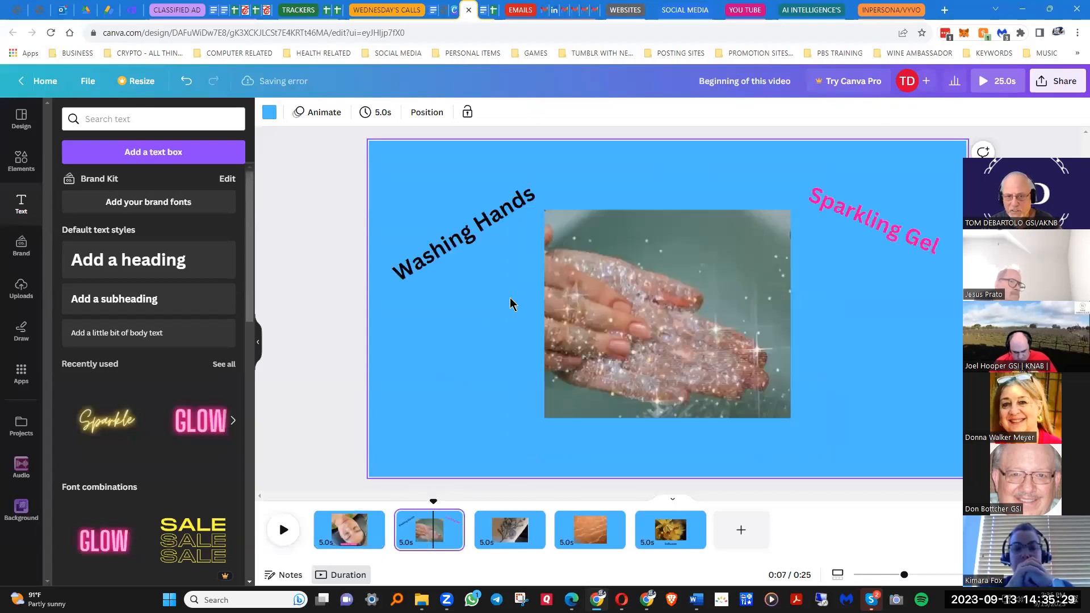
click(313, 113)
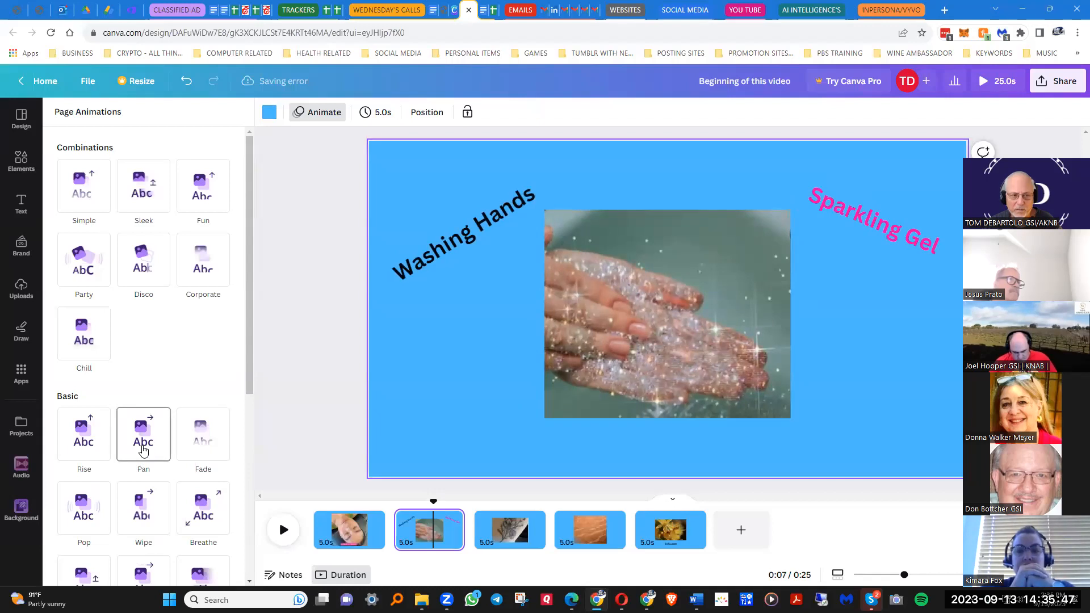
click(83, 434)
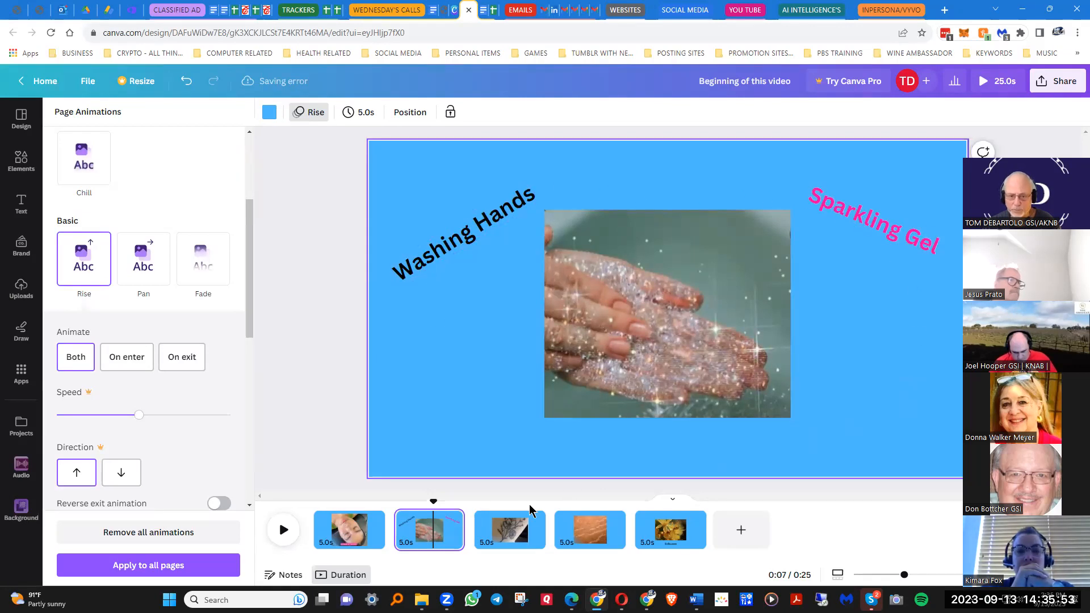
Apply the Wipe page animation to the tattoo picture's page and Stomp to the stretch-mark picture's page.
click(520, 534)
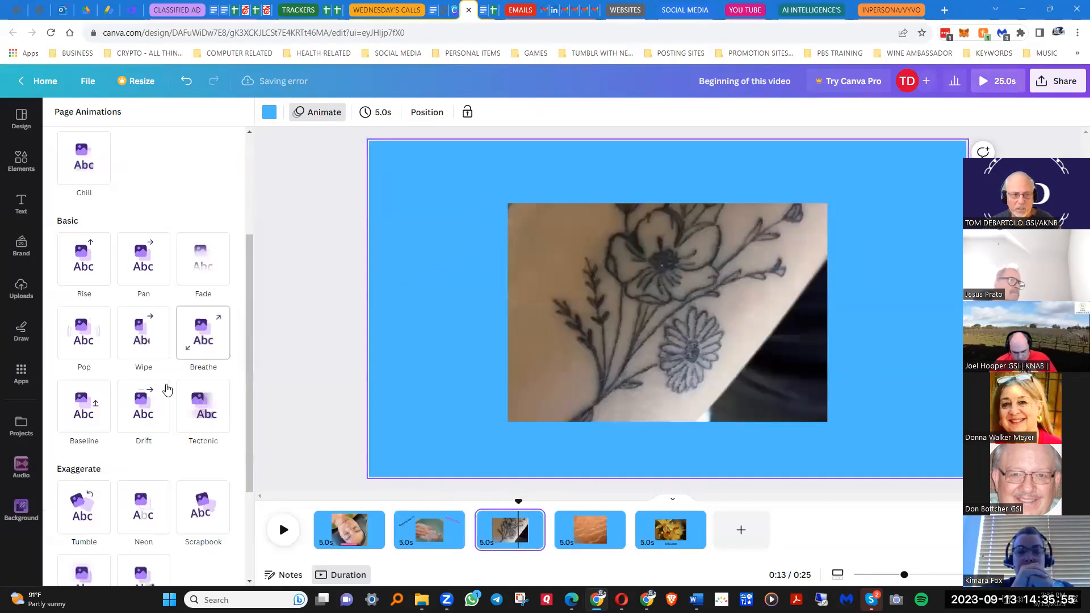
click(140, 335)
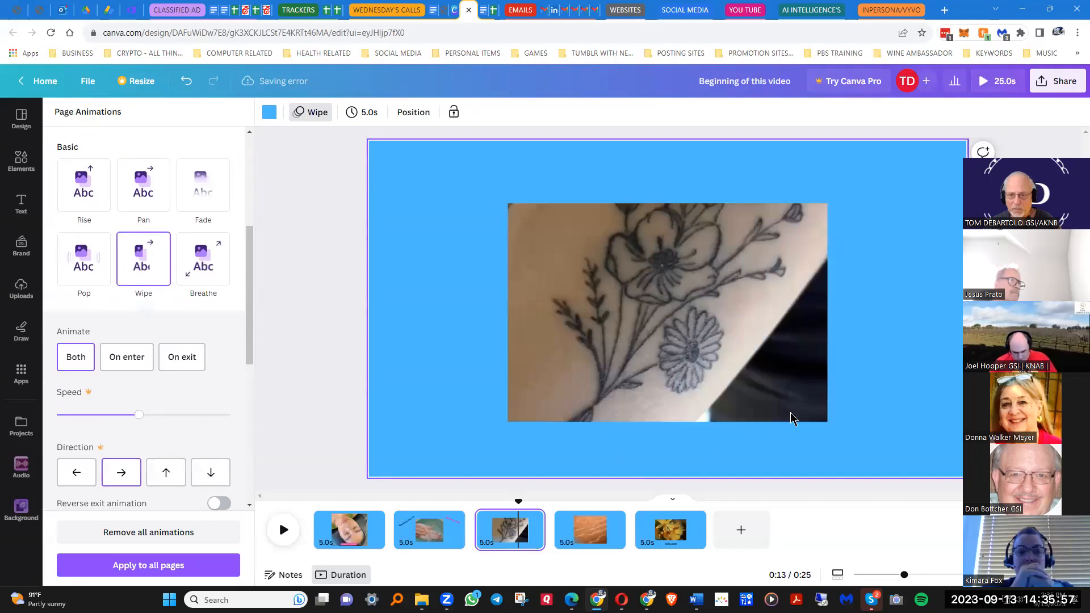
click(584, 538)
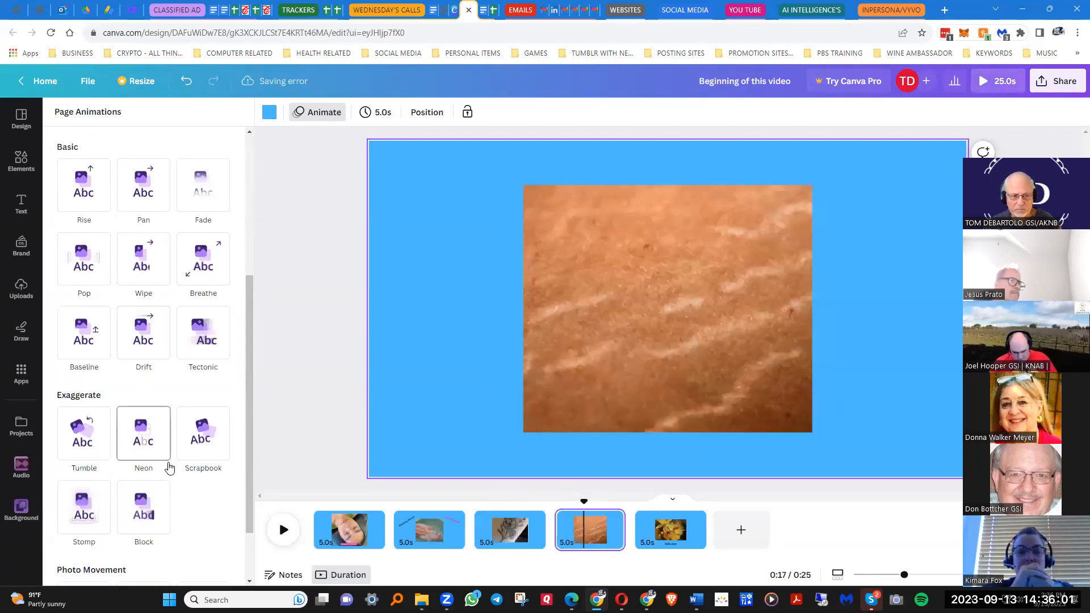
click(97, 512)
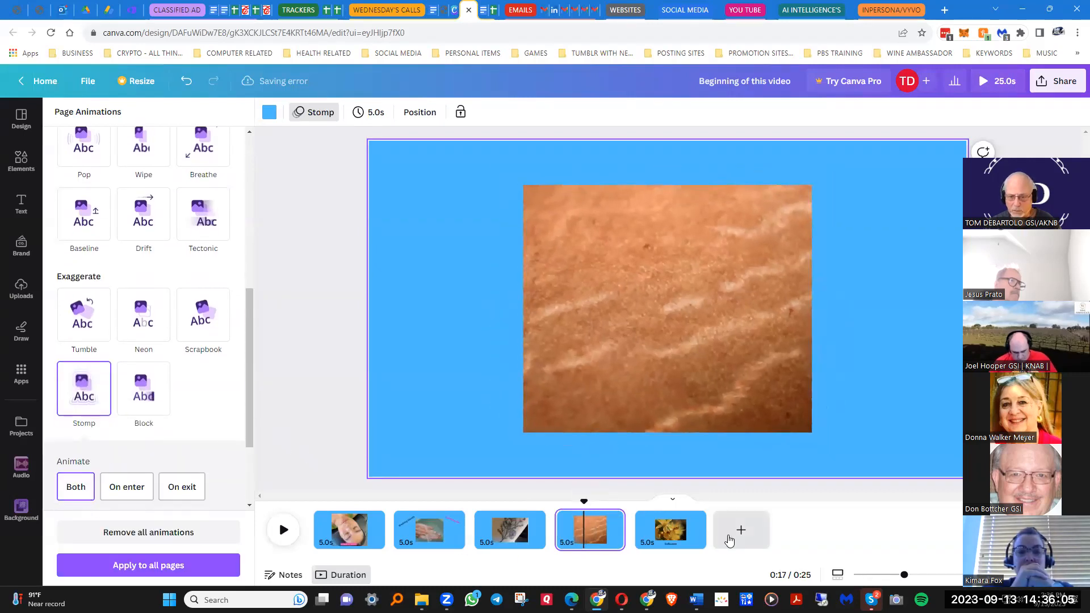
Apply the Photo Zoom page animation to the flower picture's page and play the whole video from page 1, returning to page 1 at the end.
click(650, 522)
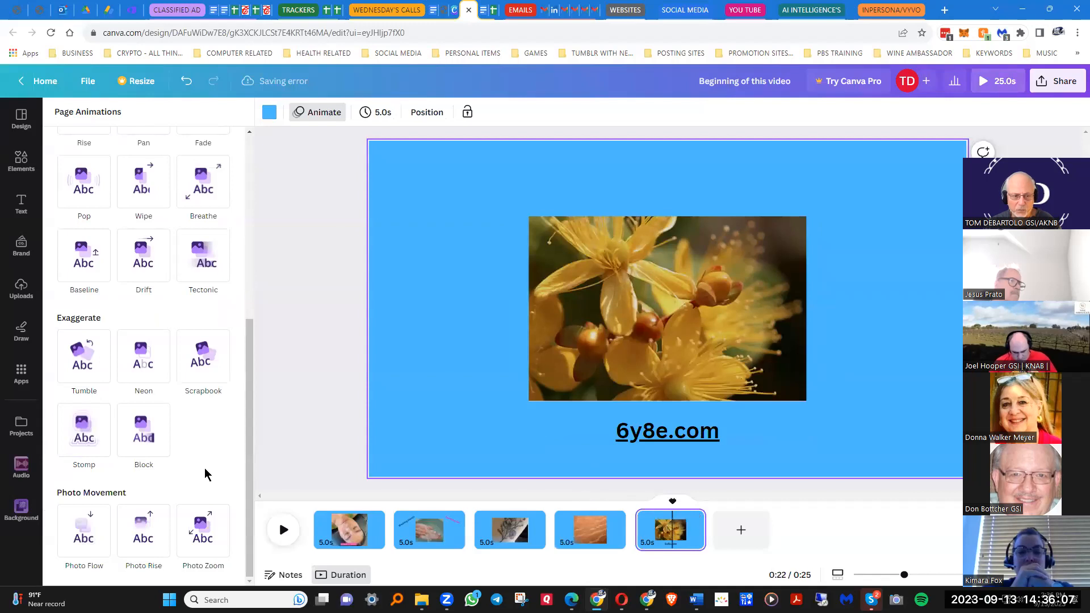
click(201, 546)
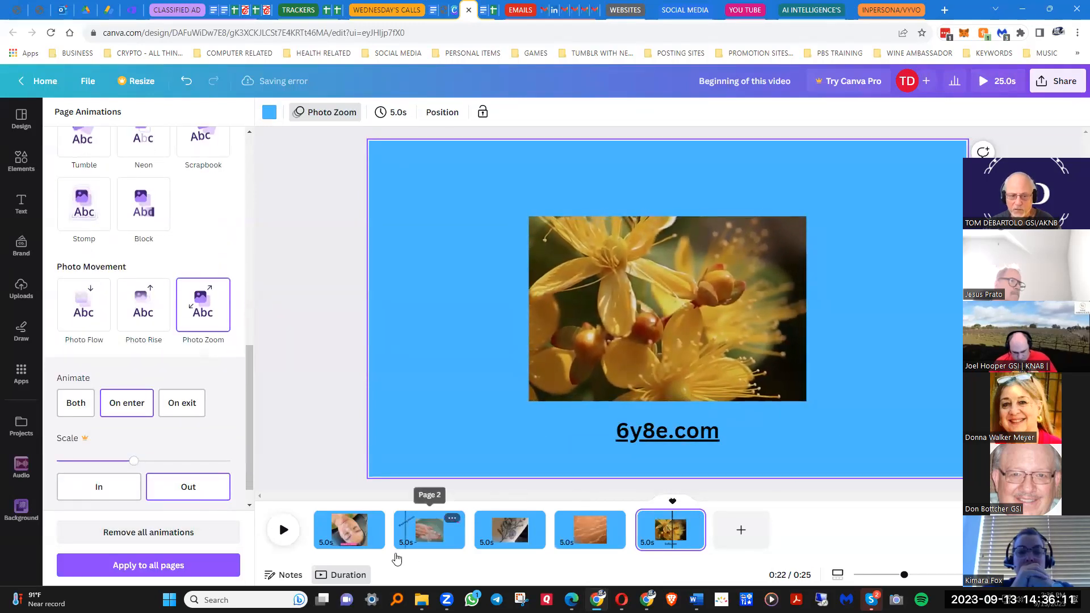
click(355, 540)
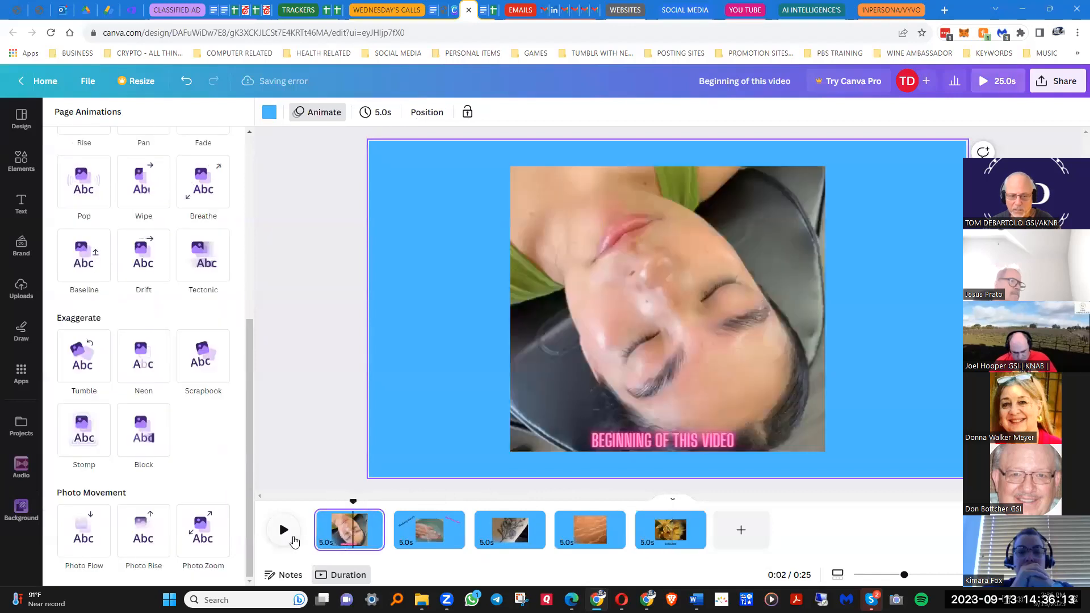
click(282, 529)
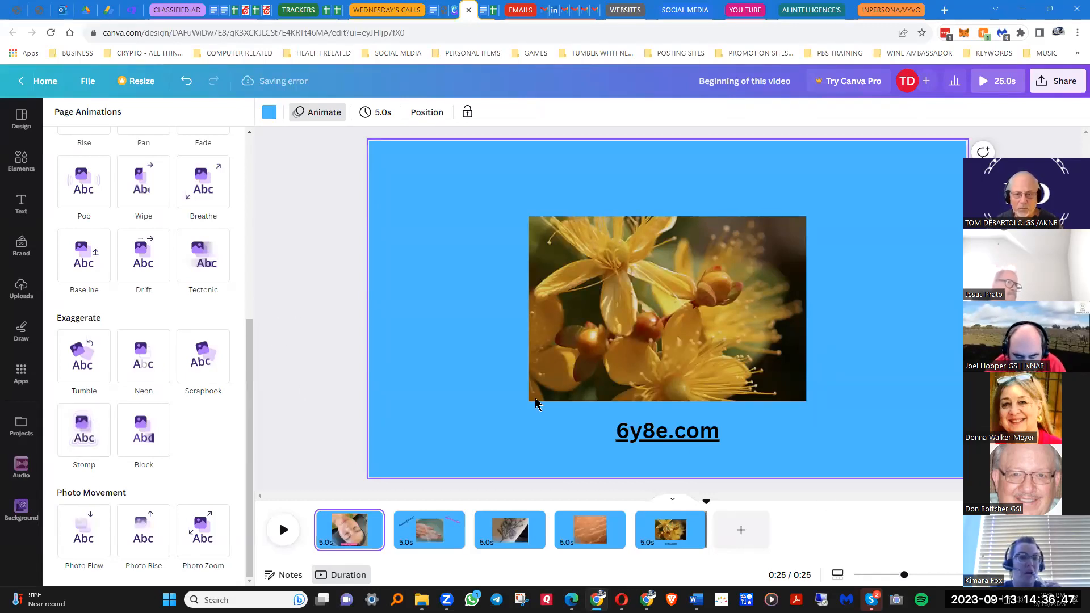
click(348, 540)
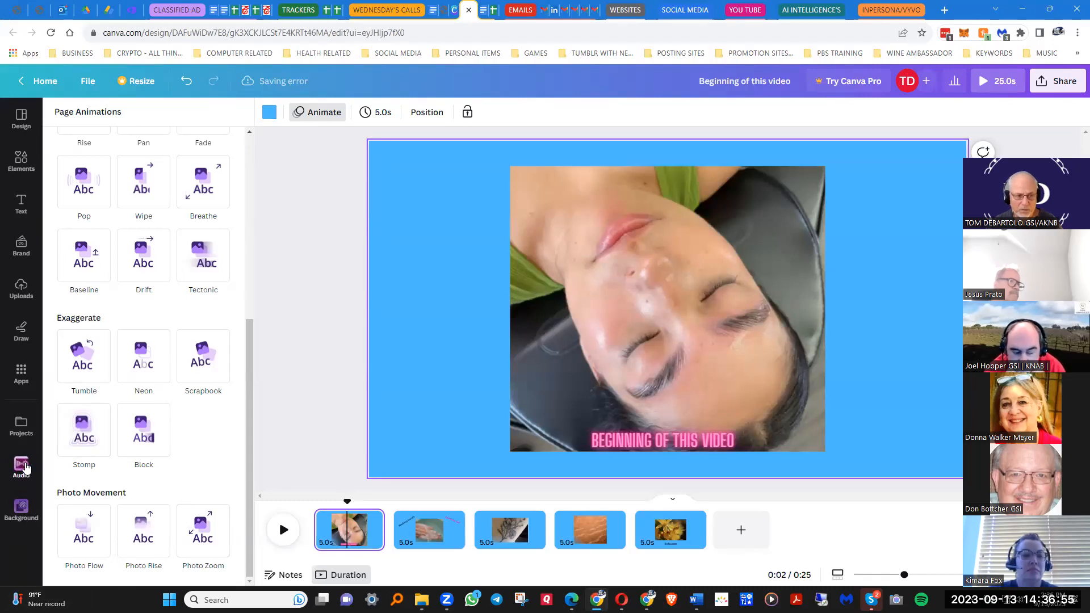
Switch to the Google Docs guide, keep it docked in the main browser window, and examine step 10 on animation and music and the saving instructions.
click(435, 16)
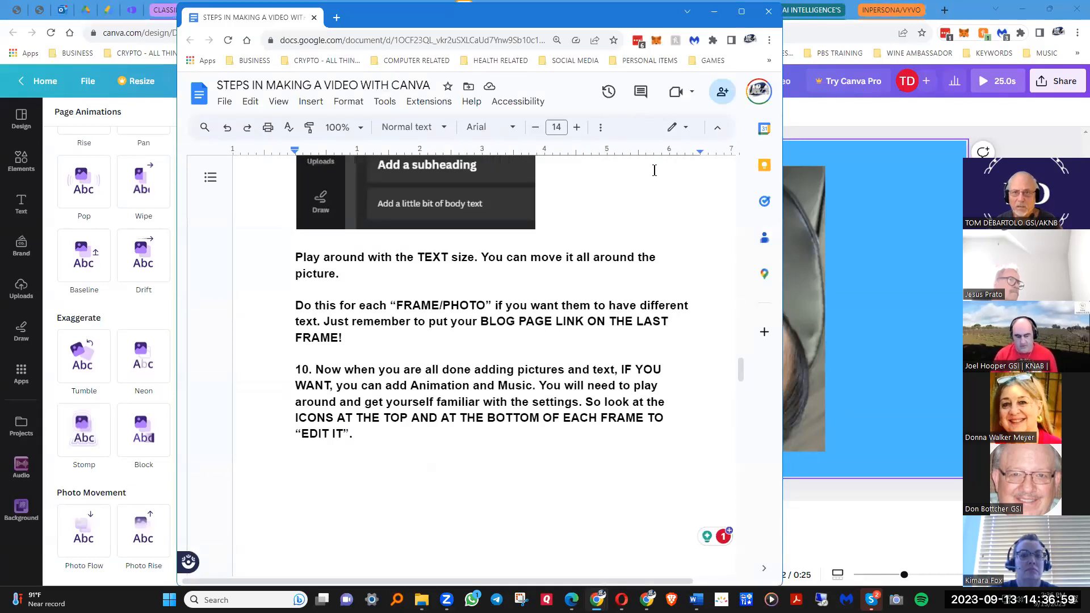
drag(278, 22, 436, 12)
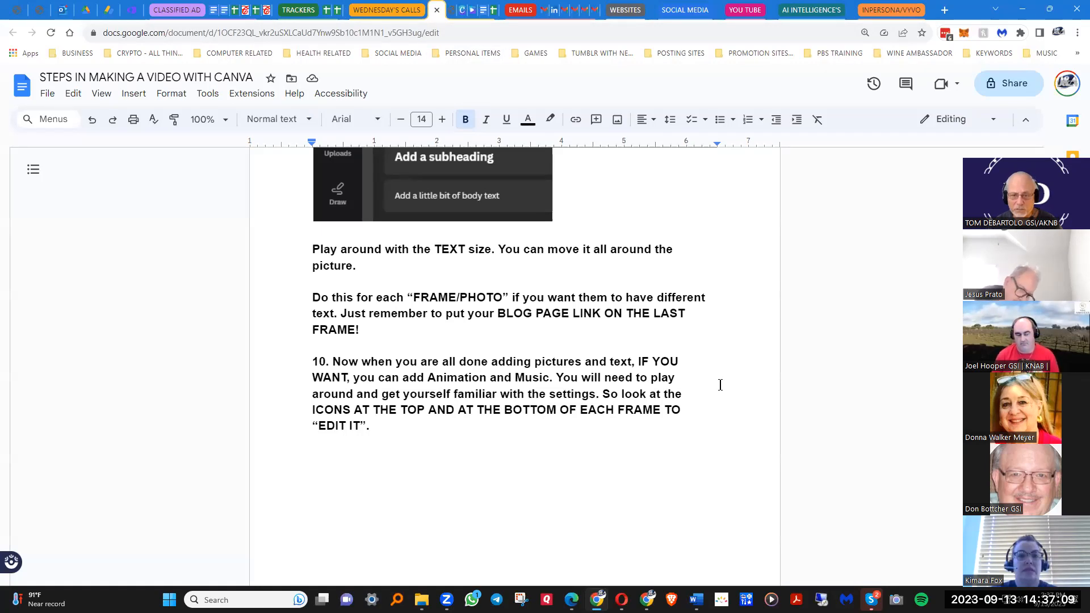
scroll(730, 369, down, 5)
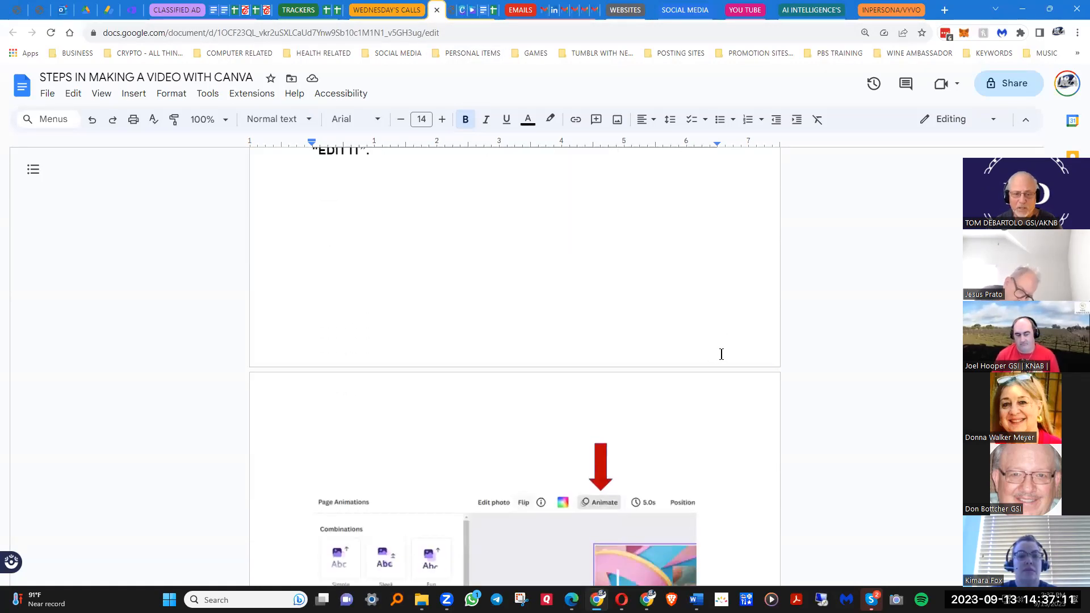
scroll(721, 354, down, 7)
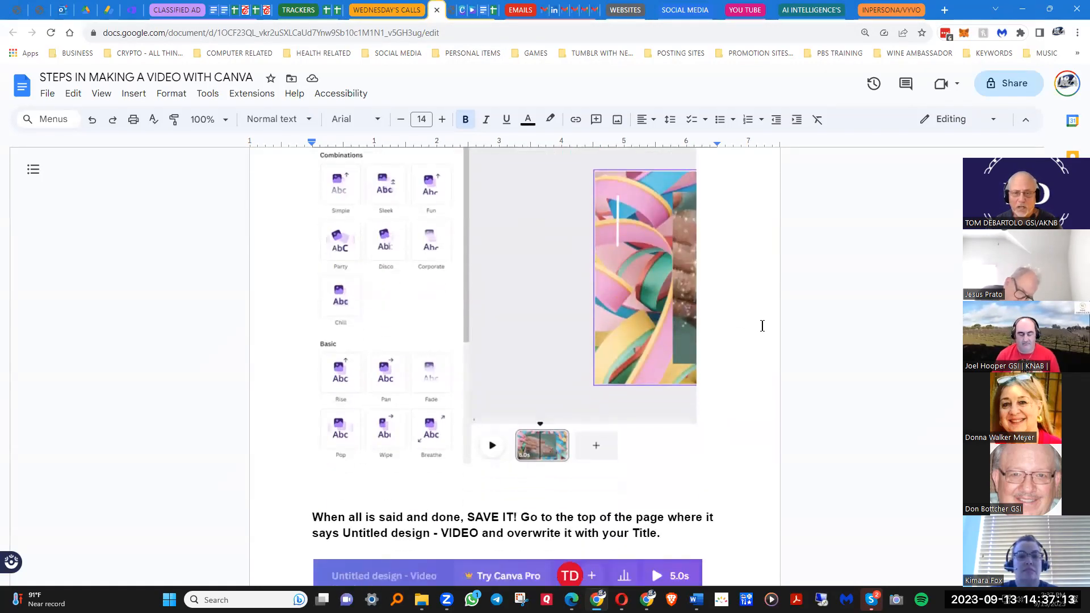
scroll(761, 343, up, 2)
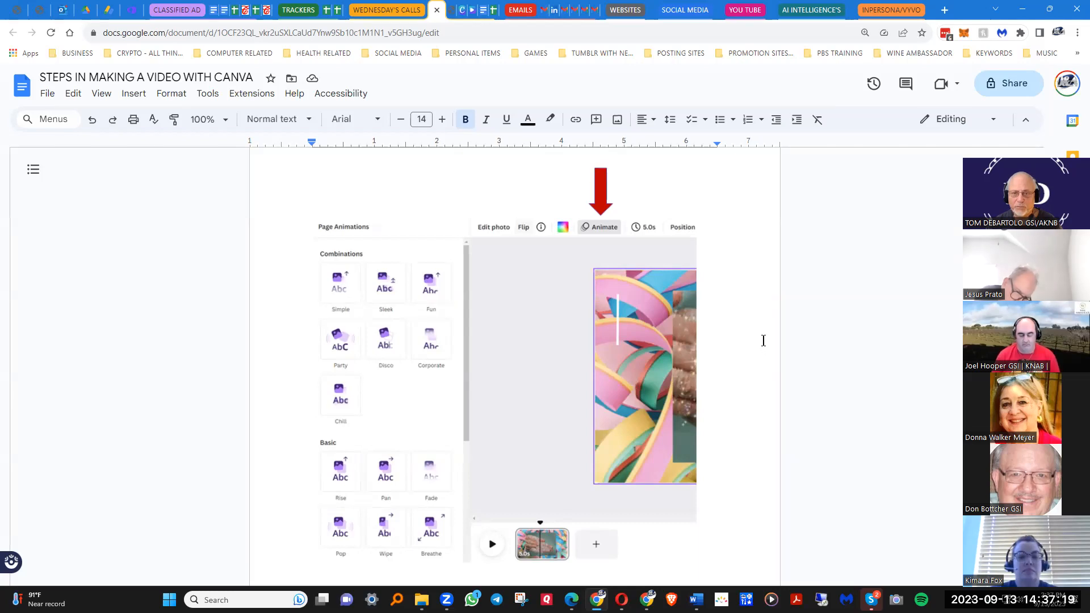
scroll(760, 340, down, 4)
scroll(764, 309, down, 2)
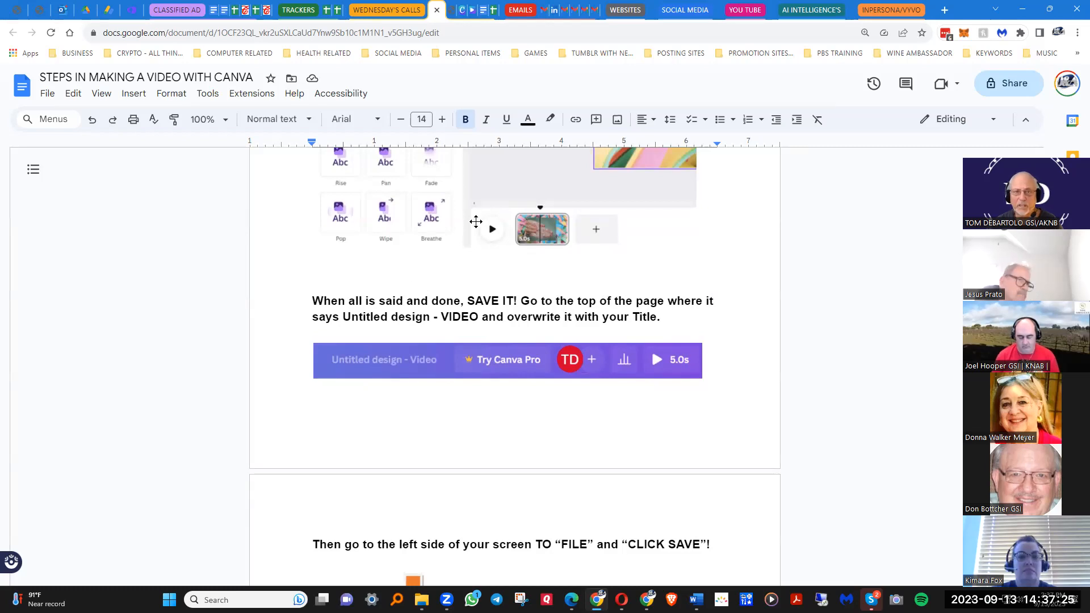
scroll(474, 221, up, 1)
scroll(679, 321, up, 9)
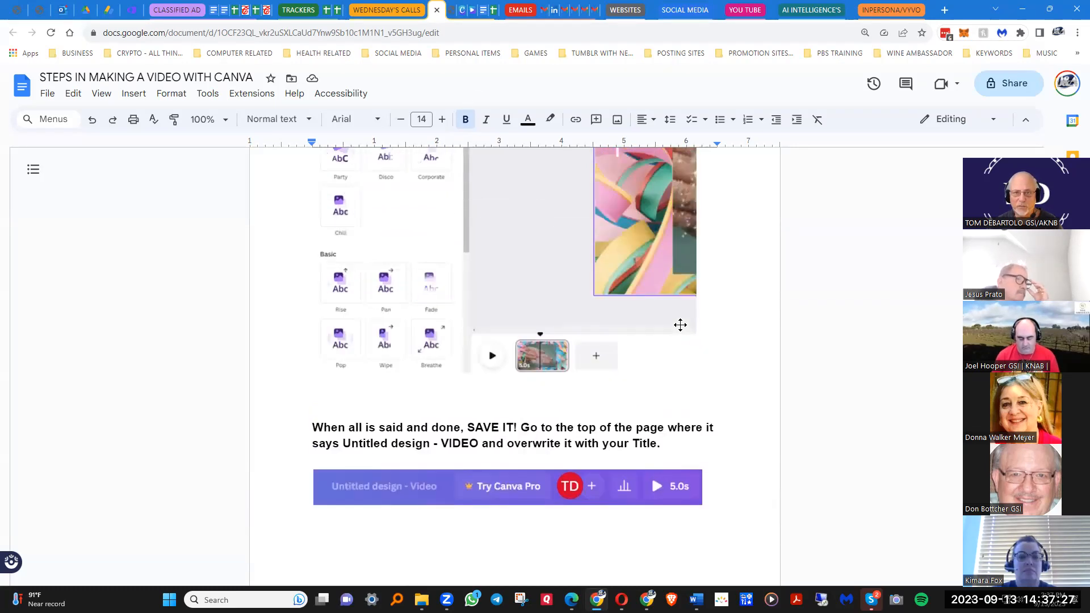
scroll(680, 324, up, 5)
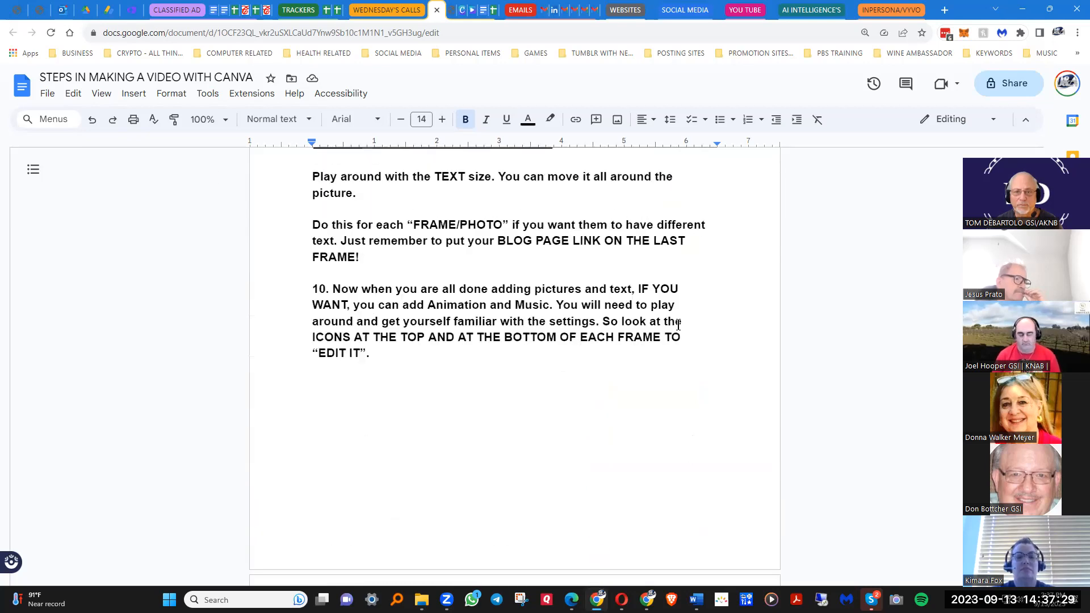
scroll(529, 260, down, 2)
scroll(528, 260, down, 7)
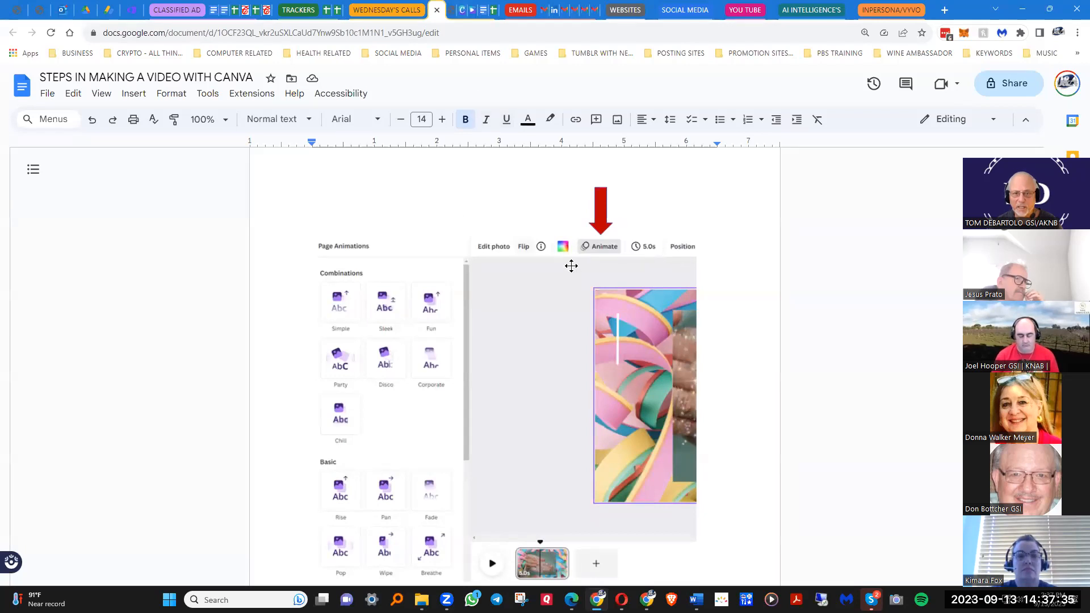
Switch back to Canva and browse the Fun category of the audio library.
click(462, 11)
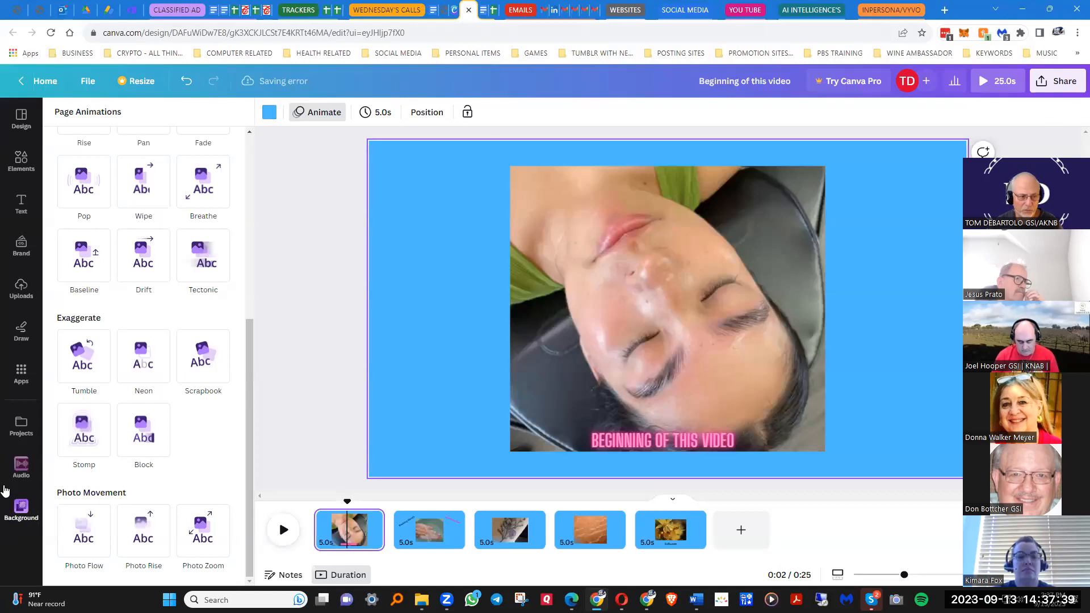
click(12, 470)
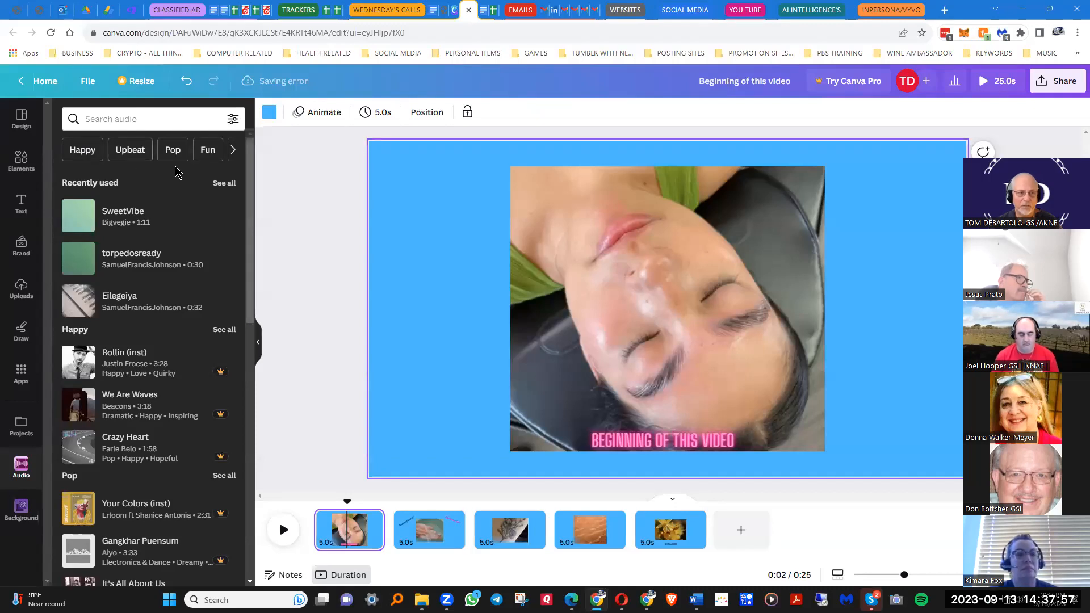
click(209, 151)
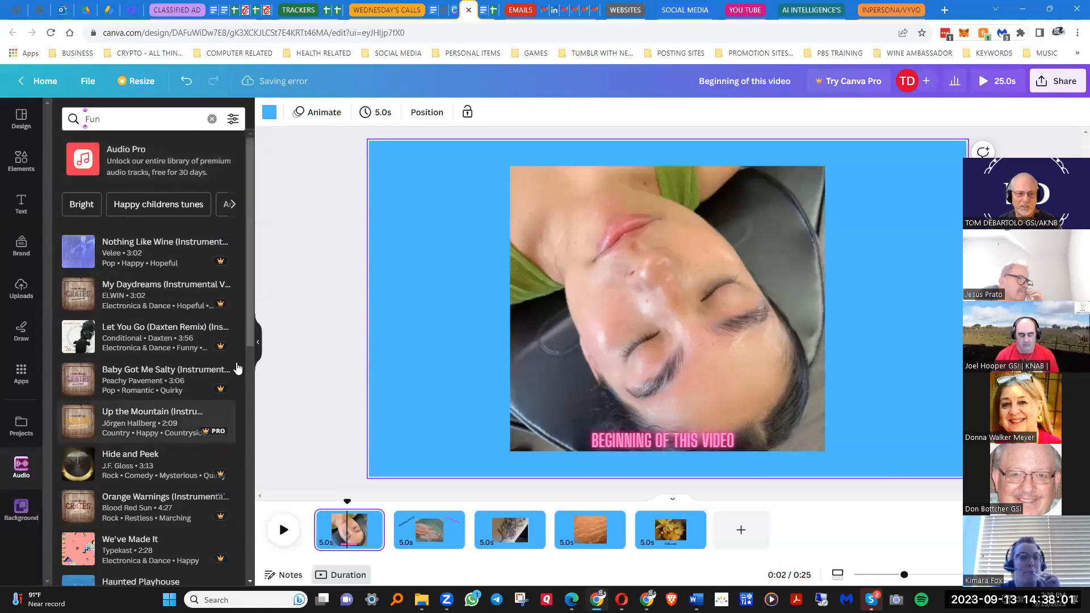
scroll(253, 514, down, 10)
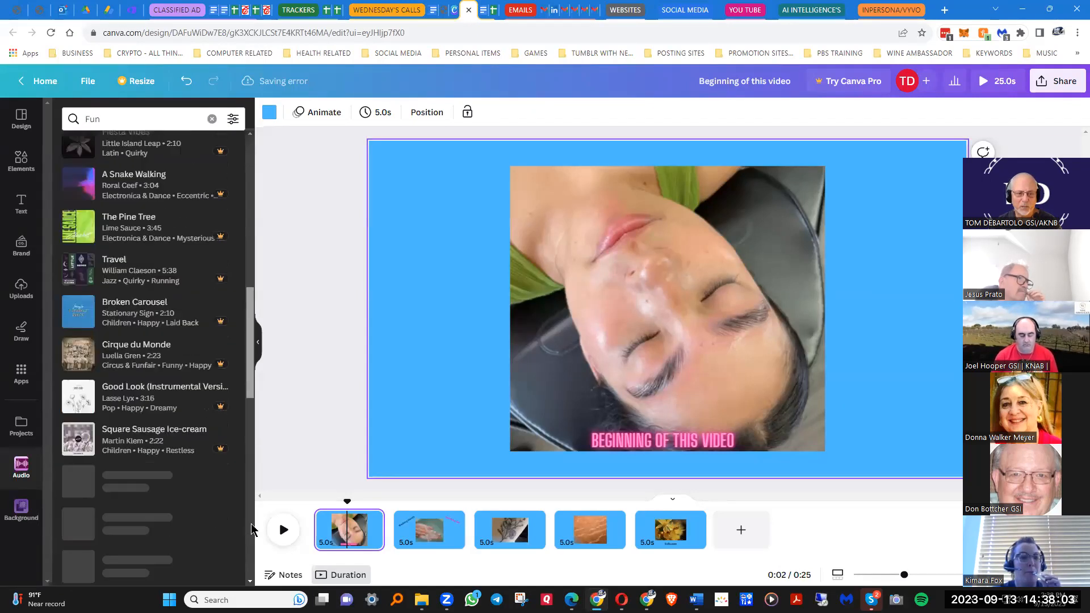
scroll(253, 520, up, 10)
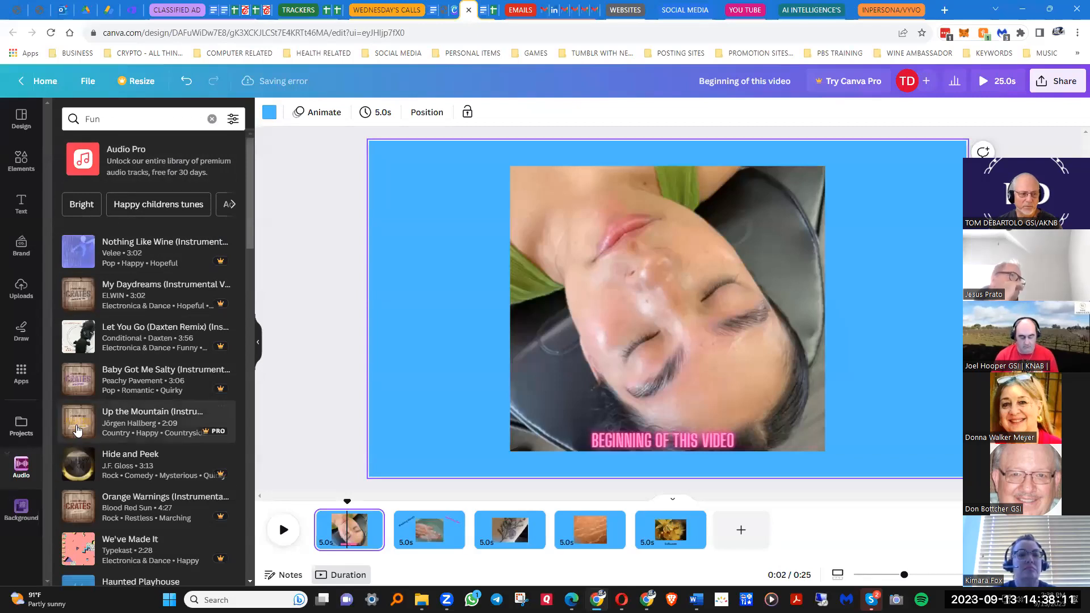
Add the recently used Eilegeiya audio track to the video, preview part of it with the music, and return to page 1.
click(26, 468)
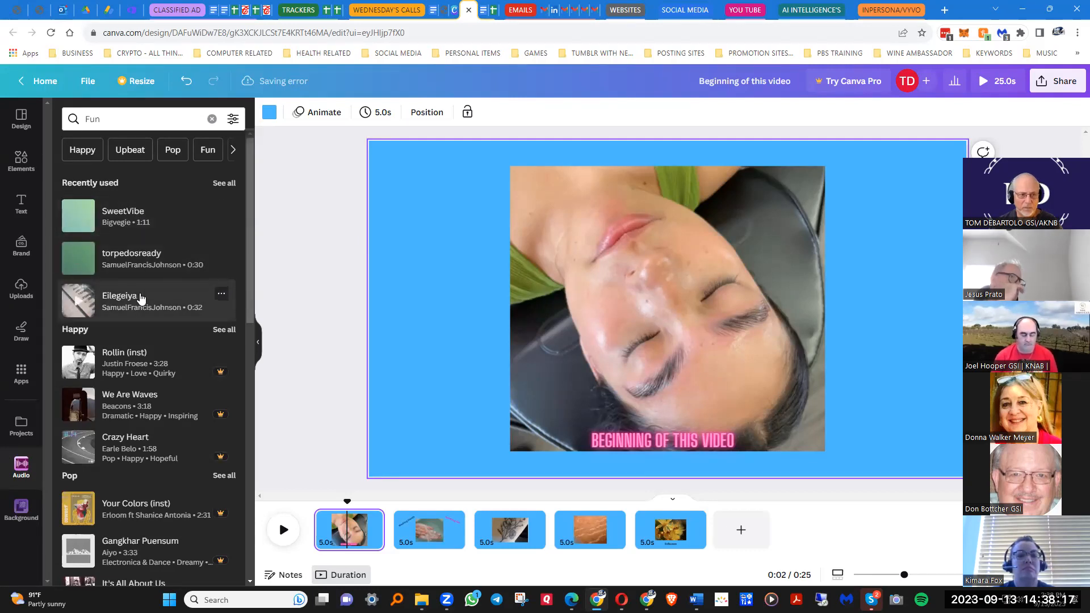
click(140, 298)
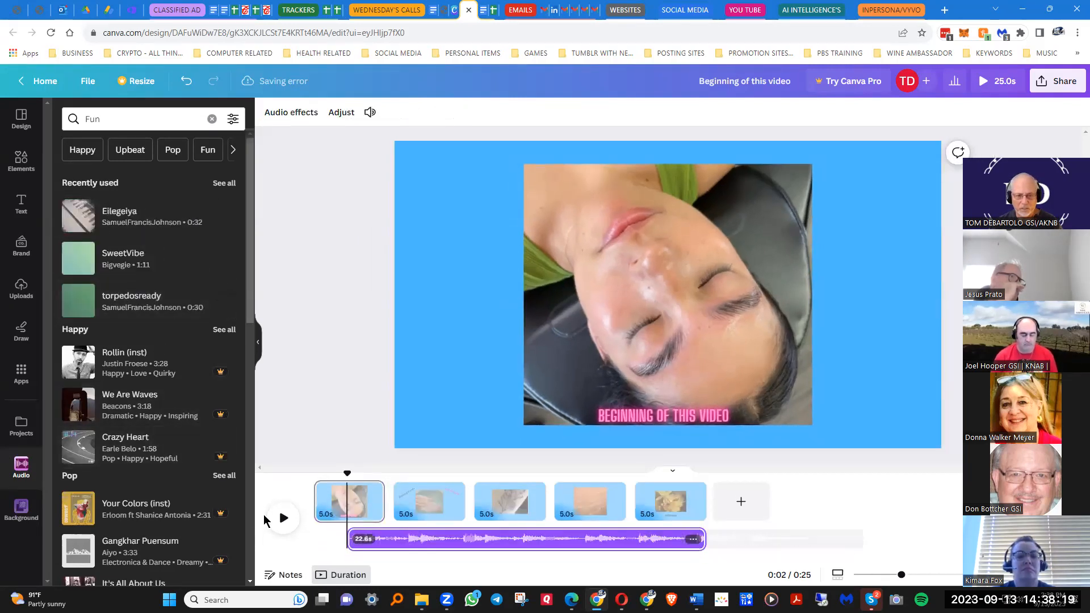
click(284, 520)
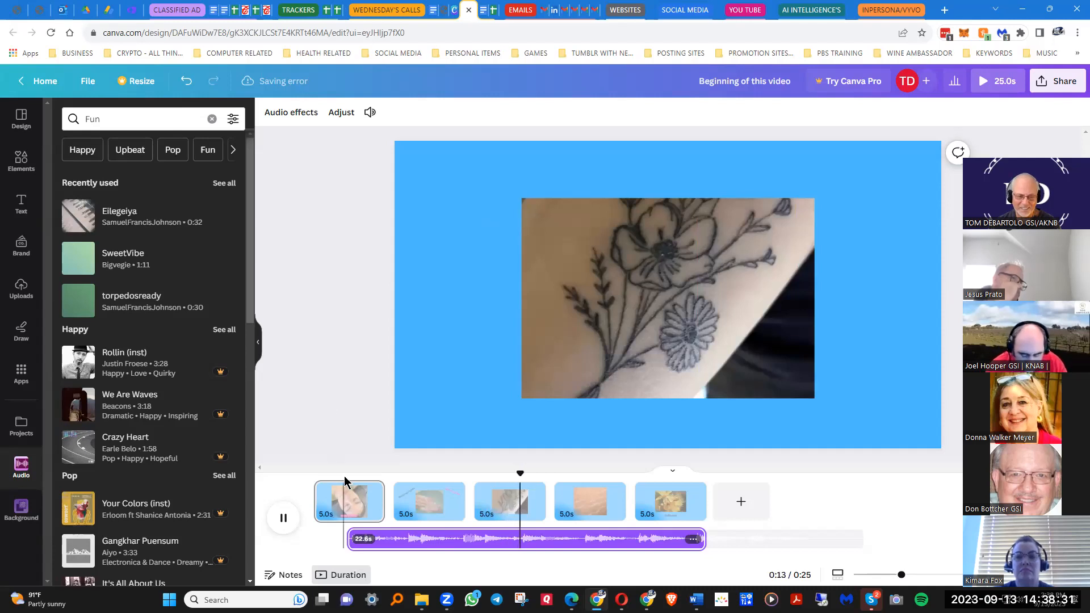
click(284, 519)
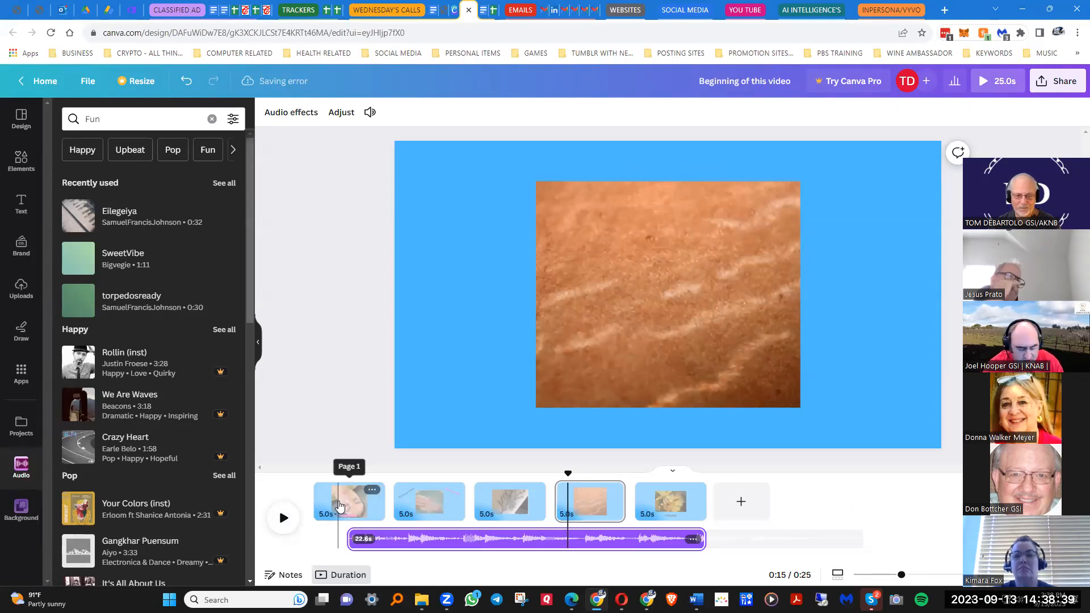
click(339, 505)
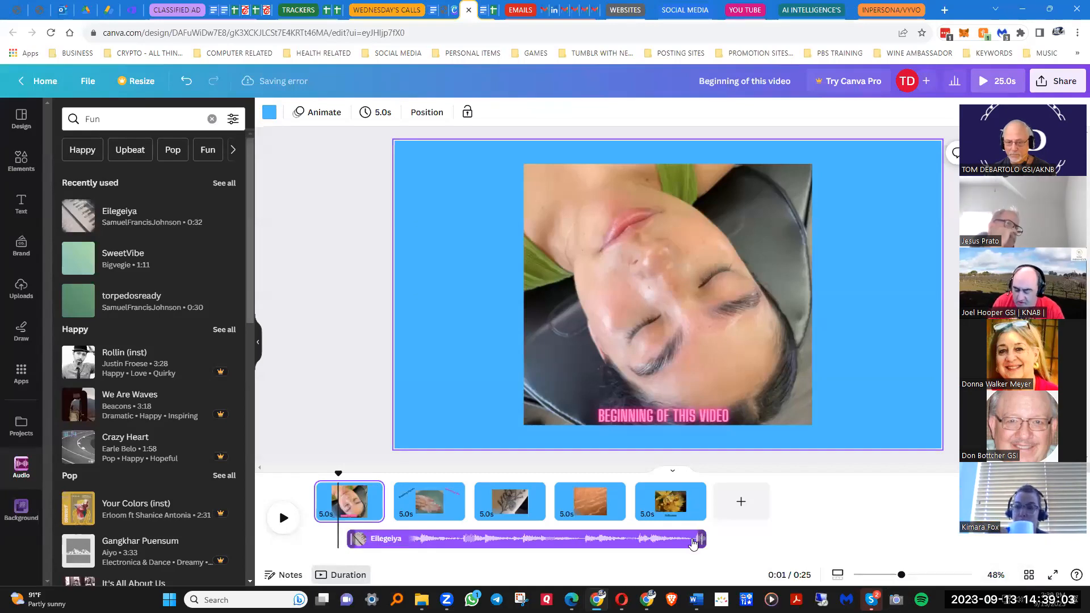
Delete the Eilegeiya audio track from the timeline.
drag(700, 540, 698, 544)
right_click(697, 543)
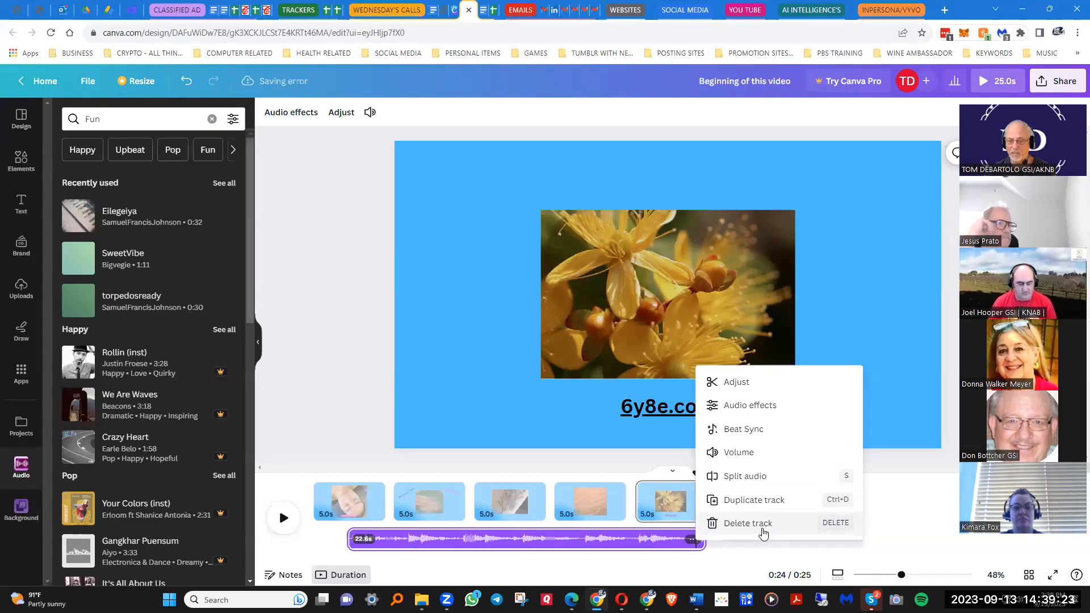
click(749, 522)
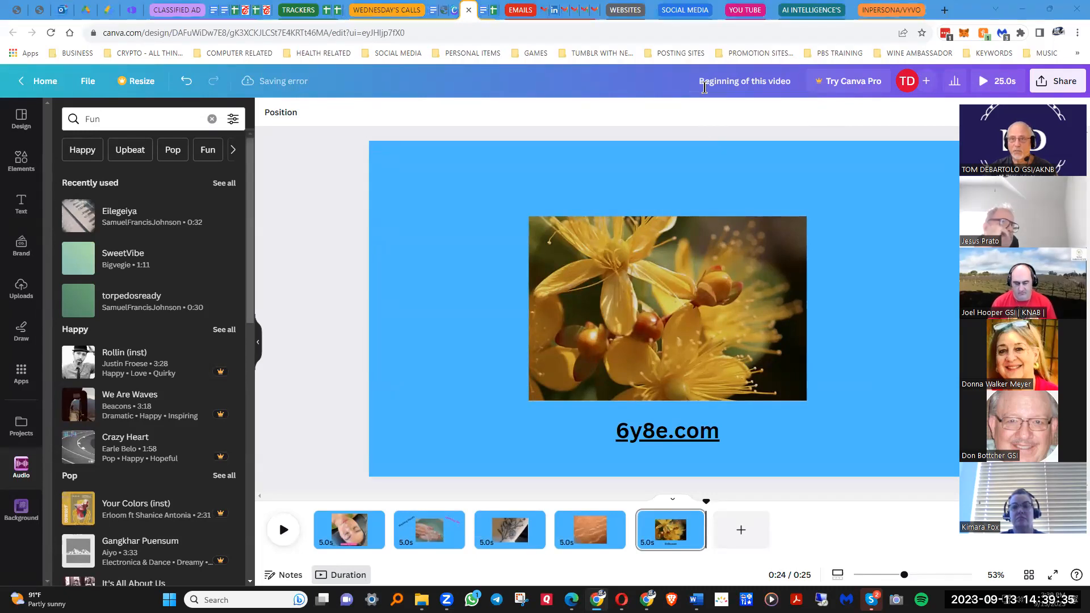
Switch to the Google Docs guide and read its instructions for replacing the untitled design name with a title.
click(433, 9)
scroll(759, 340, down, 8)
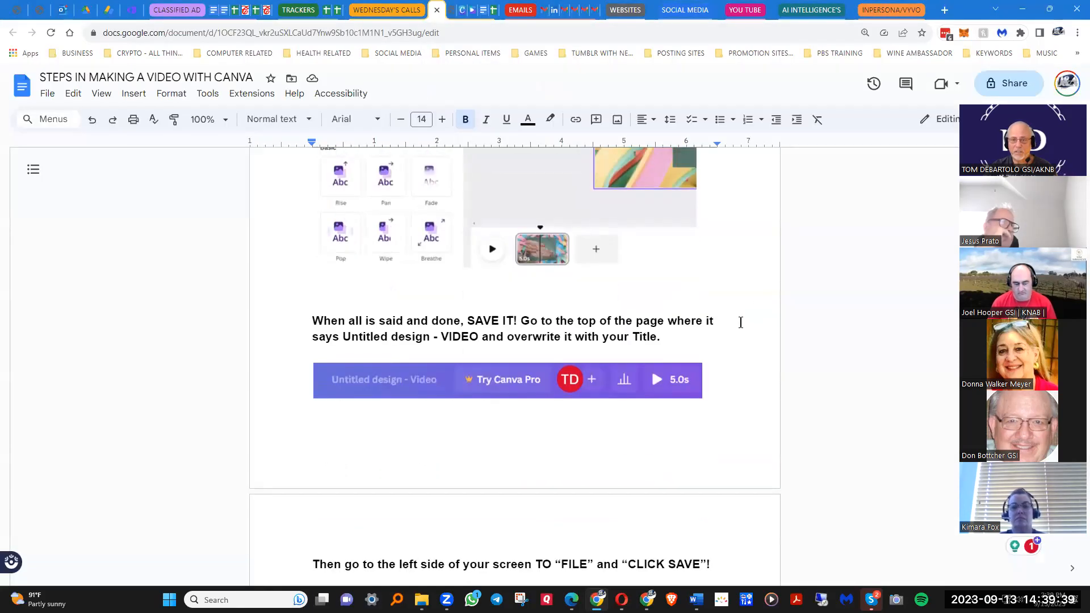
scroll(752, 317, up, 1)
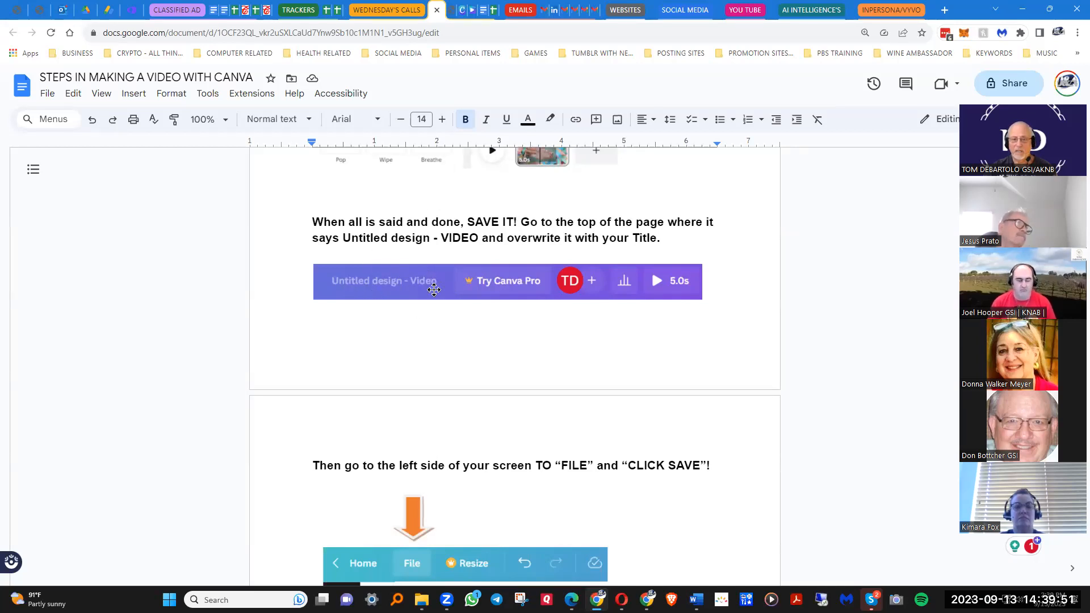
Return to page 1 in Canva and highlight the design title, leaving its text as it is.
click(470, 12)
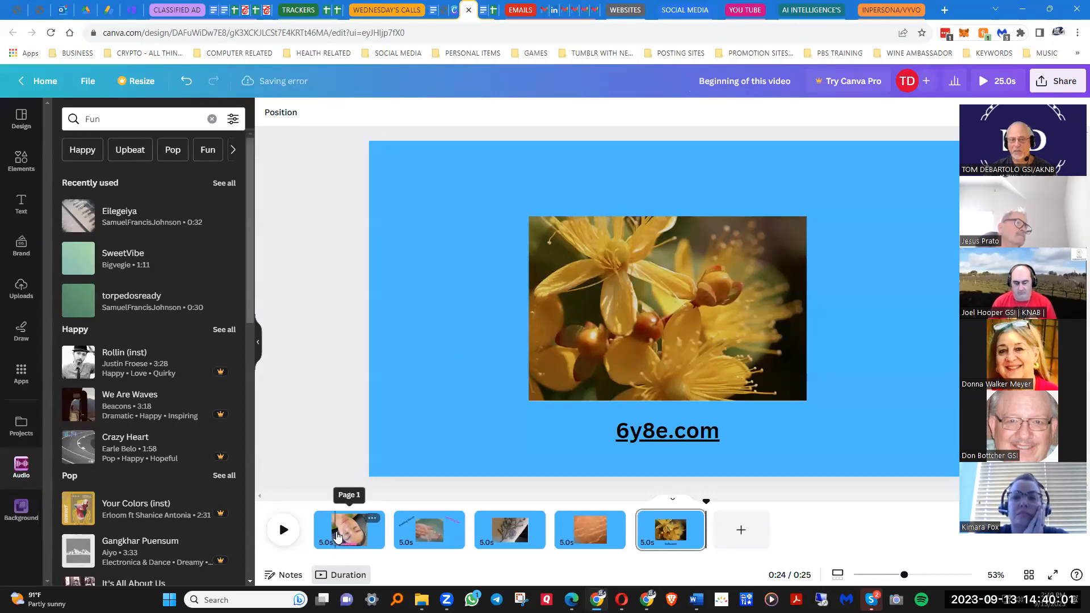
click(337, 536)
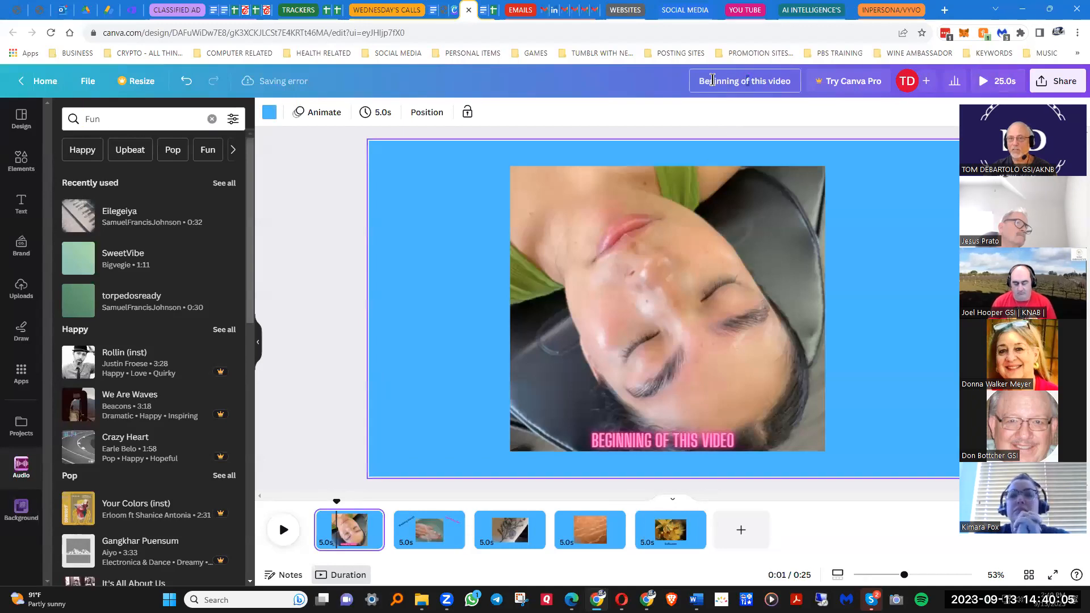
drag(696, 80, 792, 88)
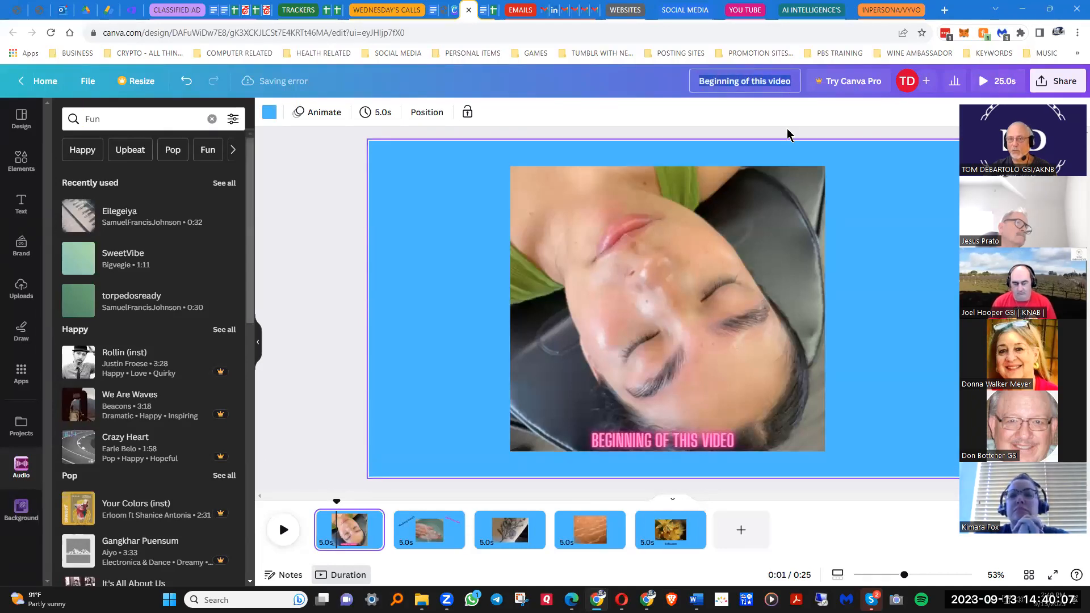
click(767, 116)
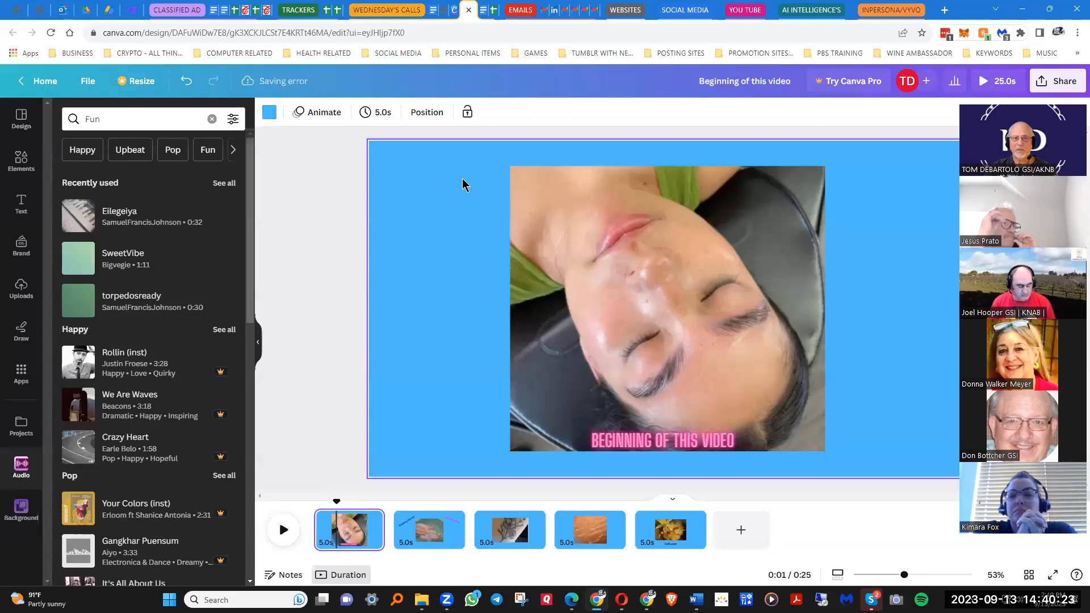
Switch to the Google Docs guide and examine the instructions for saving the finished design.
click(435, 10)
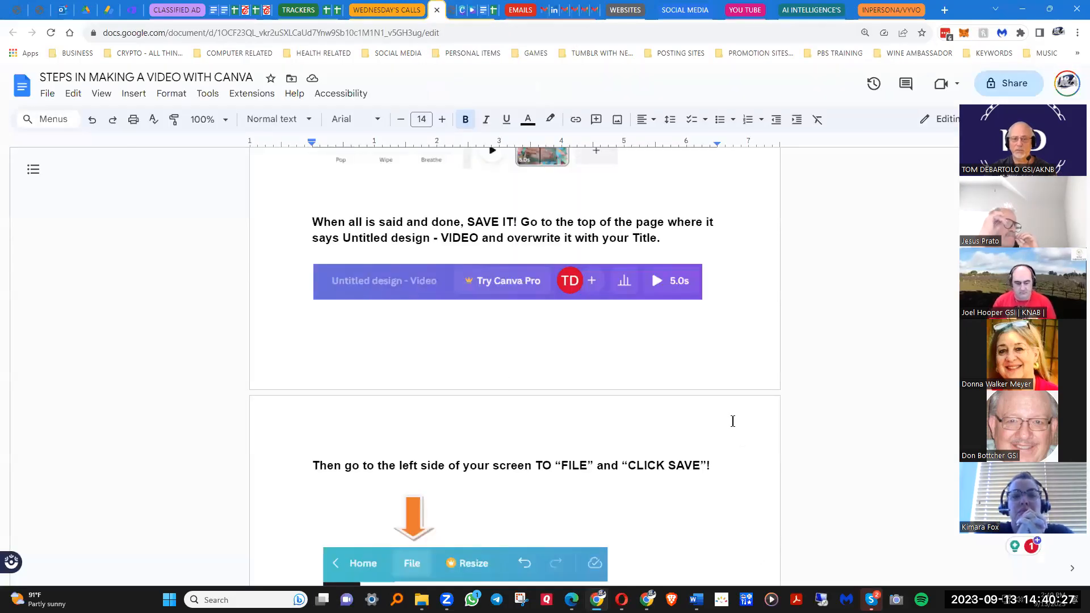
scroll(733, 421, down, 5)
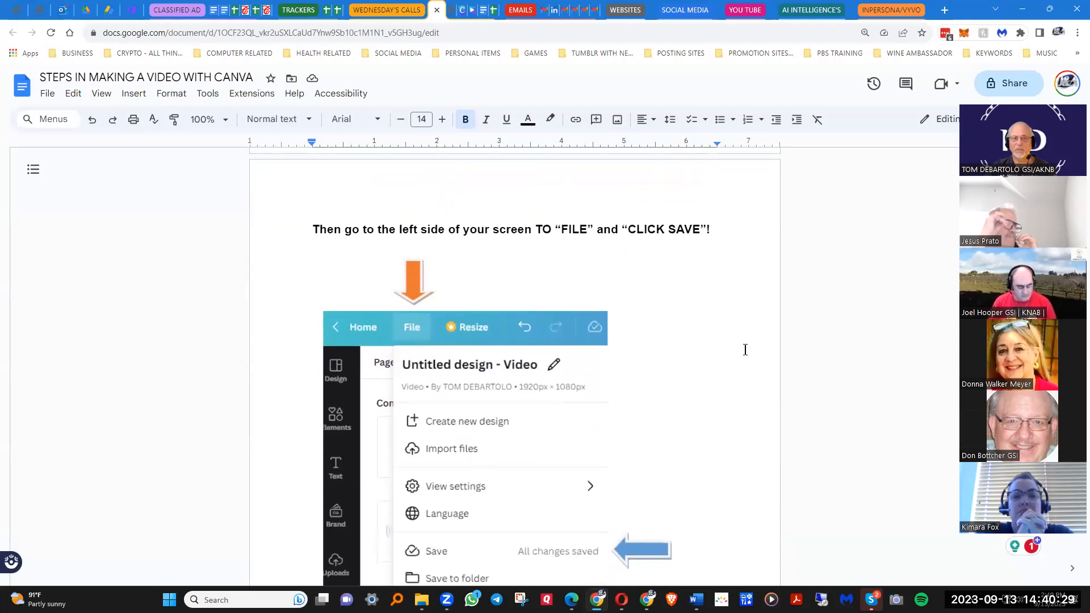
scroll(745, 346, down, 1)
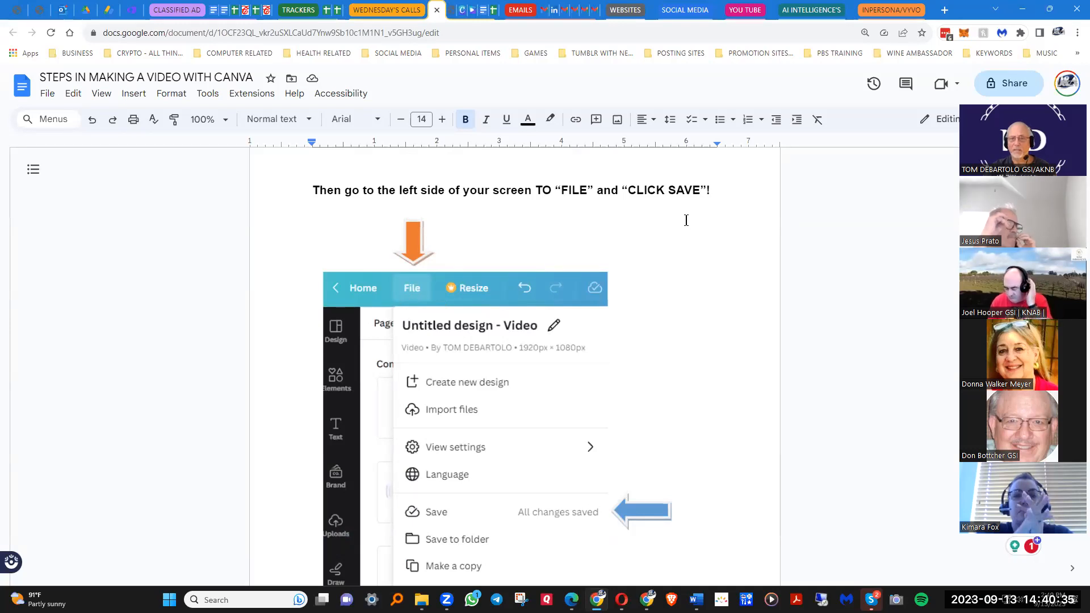
Finish viewing the guide's save instructions, switch to Canva and save the design titled "Beginning of this video".
scroll(691, 270, down, 1)
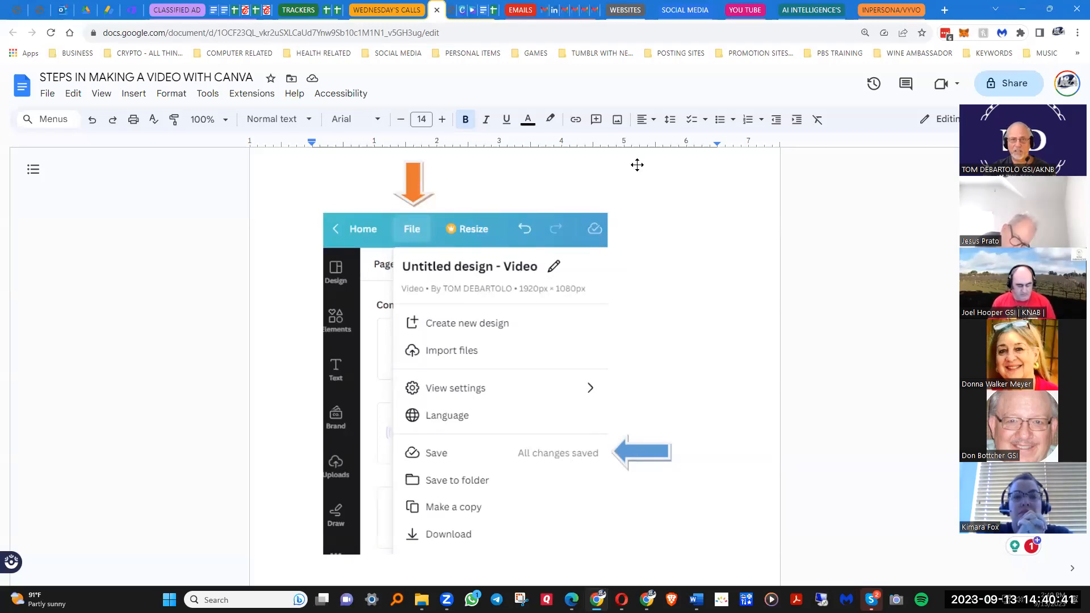
click(470, 16)
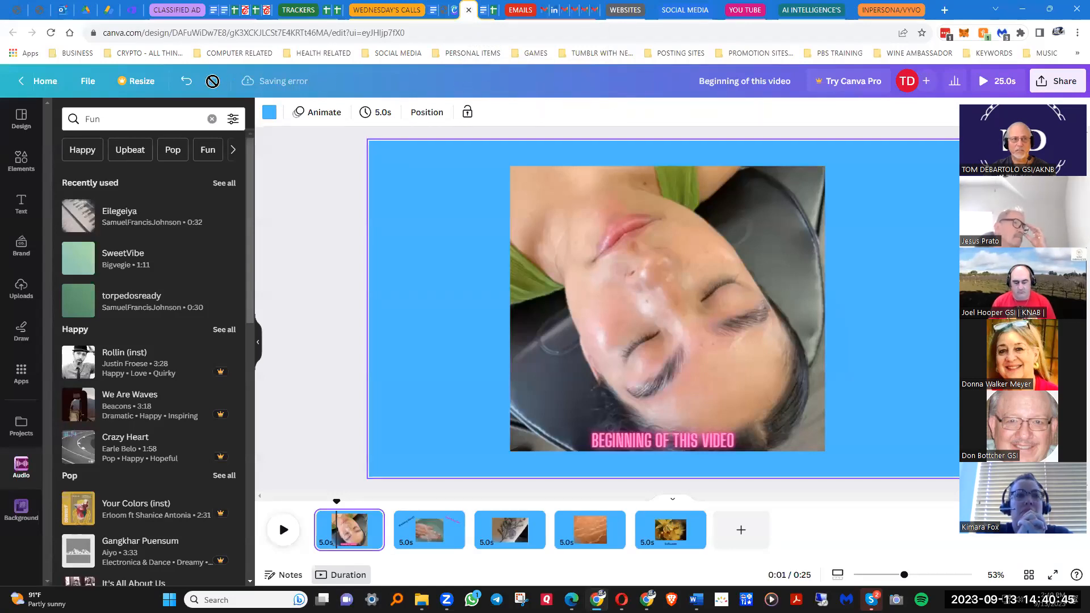
click(86, 85)
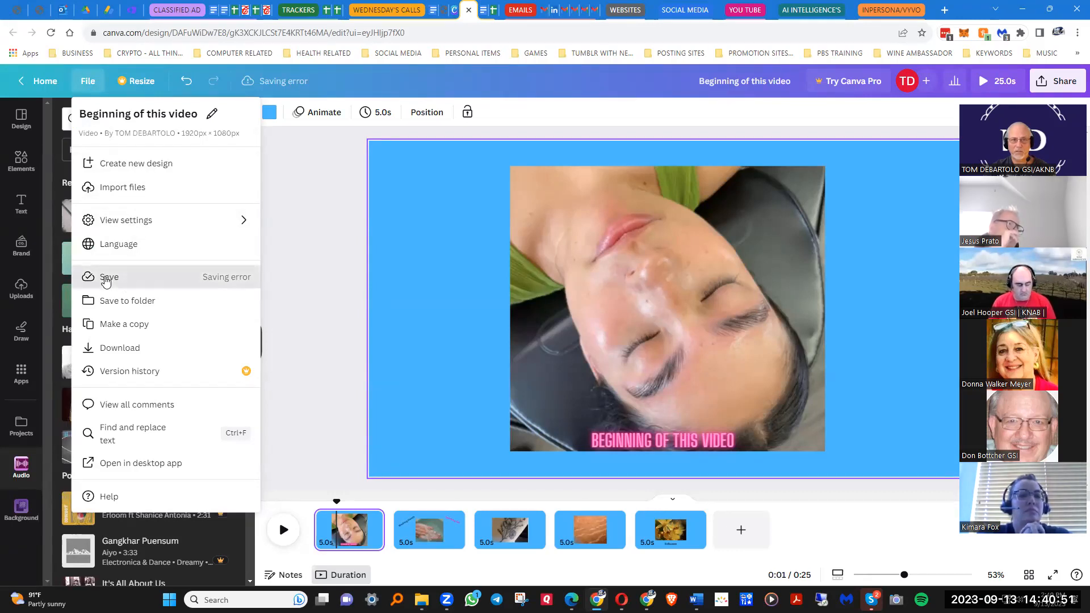
click(106, 279)
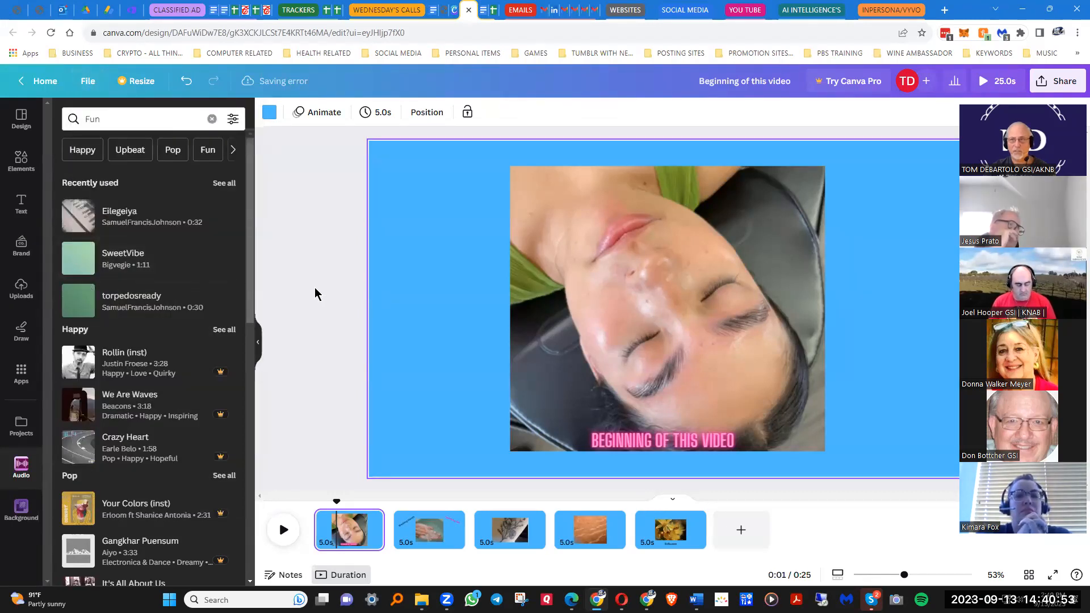
Switch to the Google Docs guide and read its step 11 on downloading the video to the computer.
click(440, 9)
scroll(718, 262, down, 6)
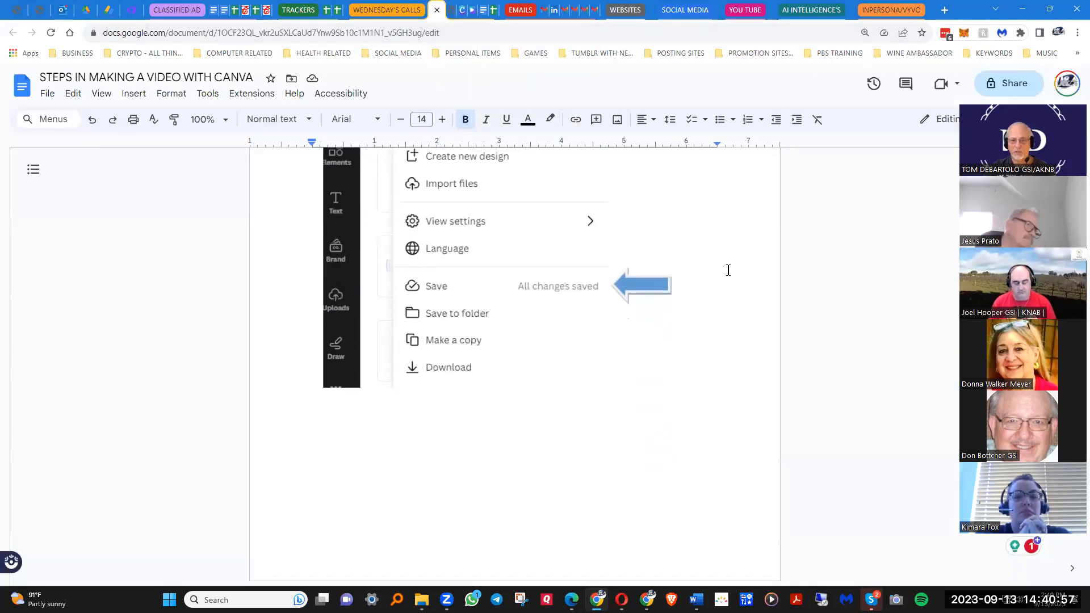
scroll(737, 316, down, 5)
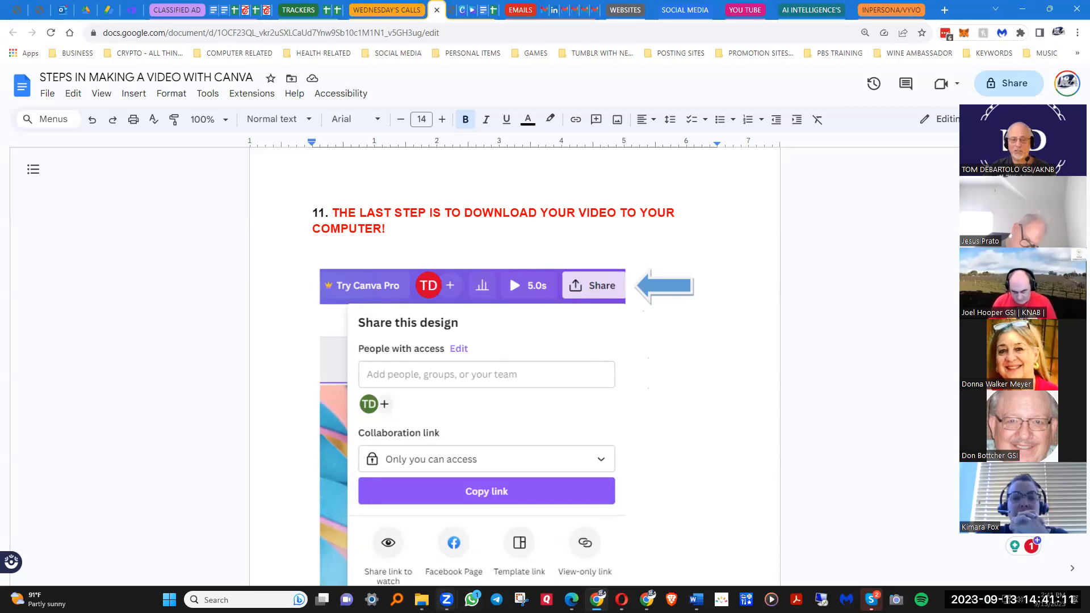
Look in the MIEL folder's VIDEO subfolder in File Explorer and return to the Google Docs guide.
mouse_move(421, 599)
click(420, 542)
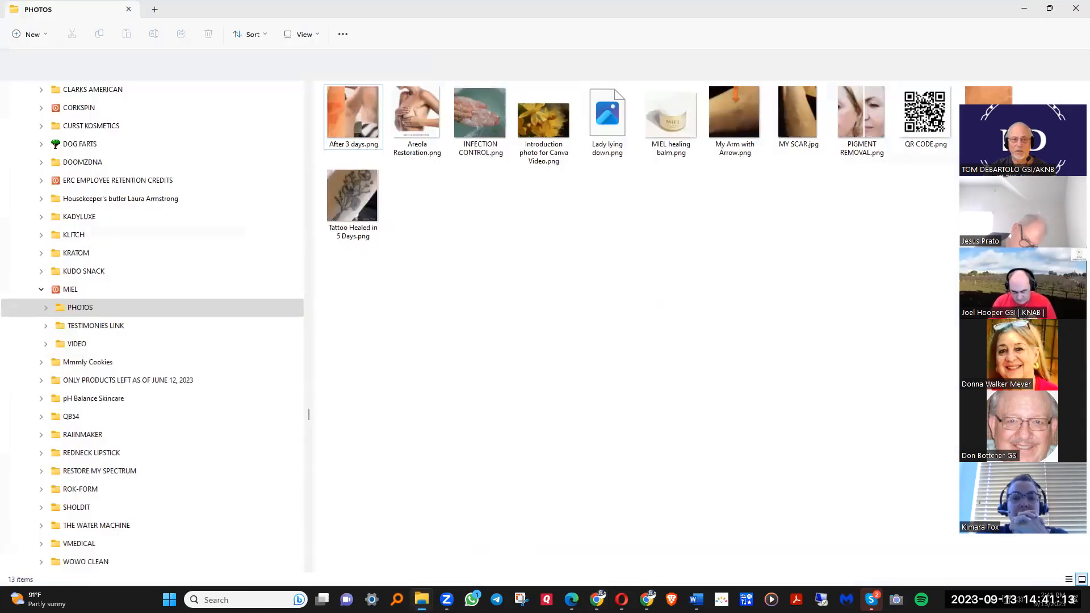
click(79, 344)
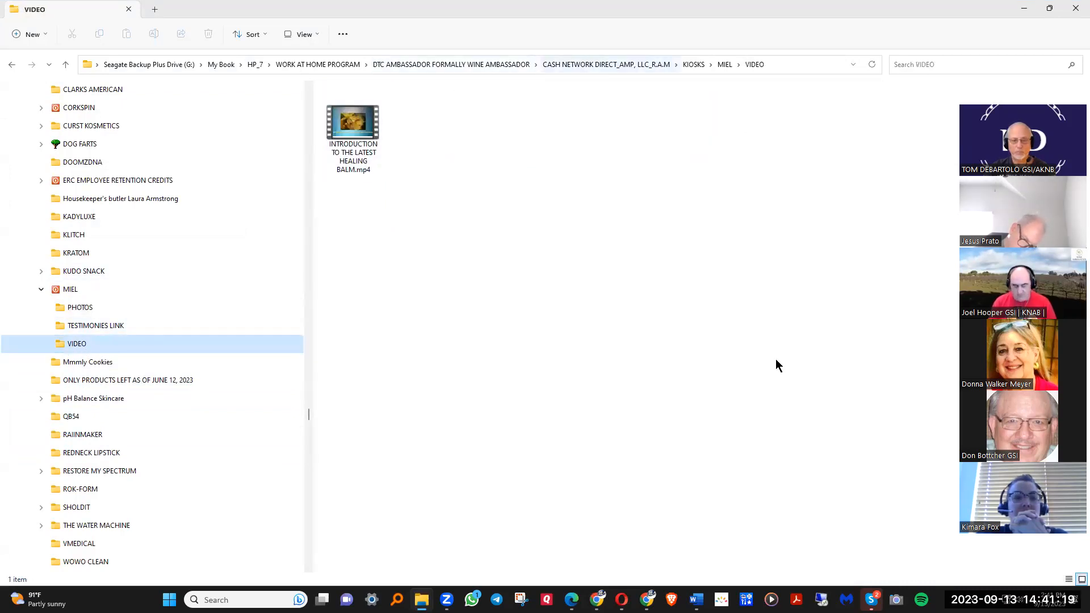
click(1024, 10)
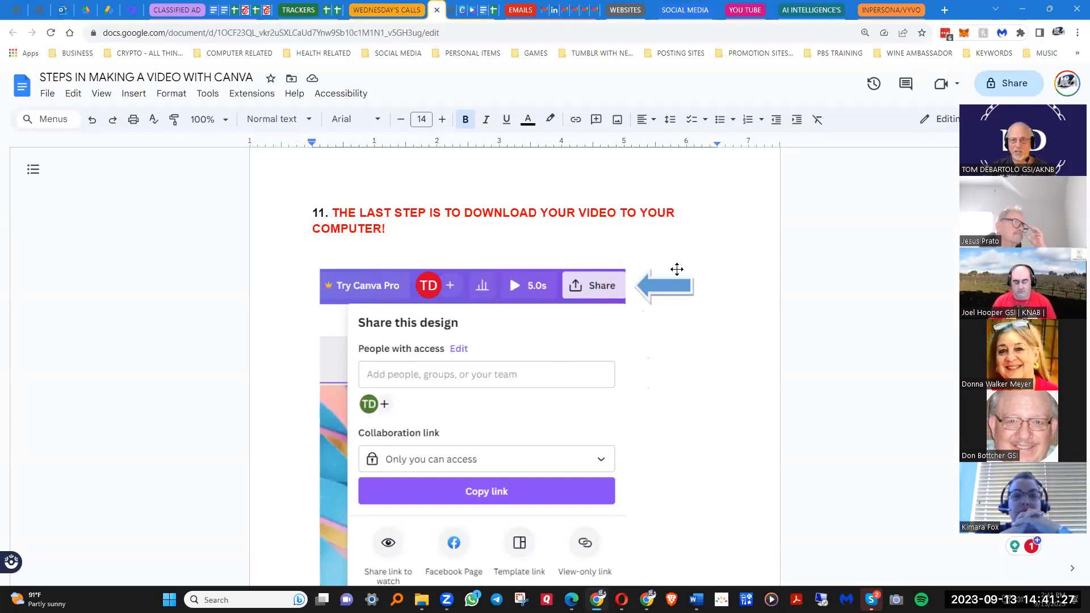
View the guide's sharing illustration, switch to Canva and open the design's download settings.
scroll(714, 357, down, 1)
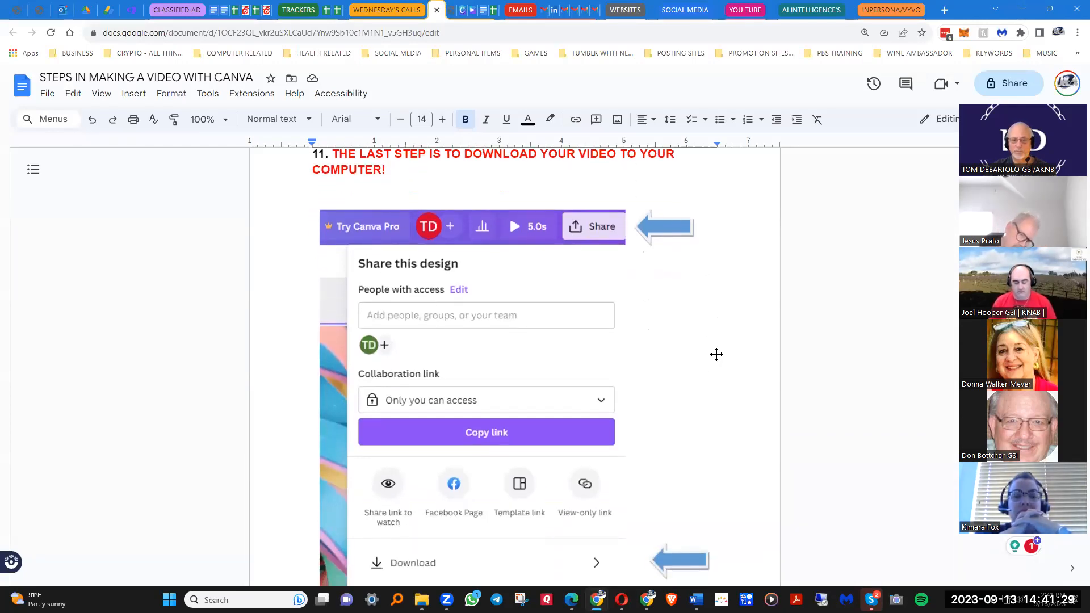
click(466, 10)
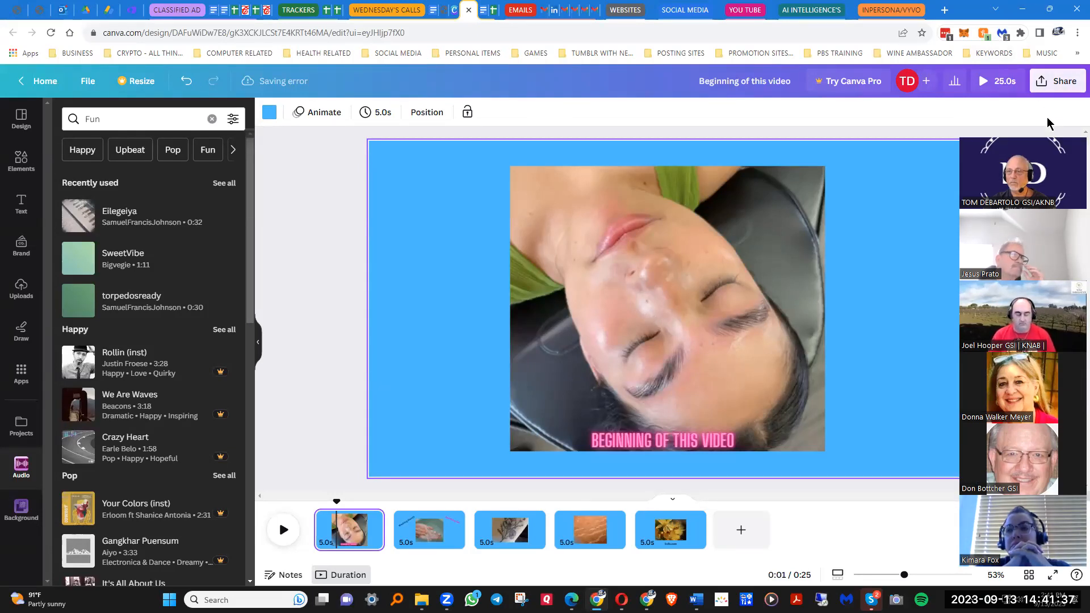
click(1057, 82)
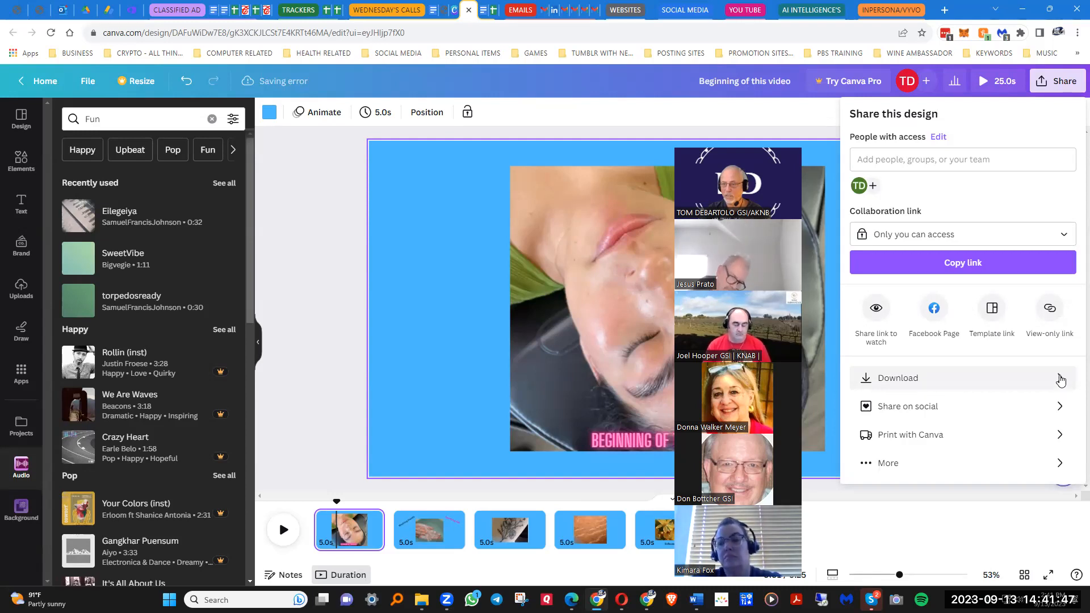
click(1060, 380)
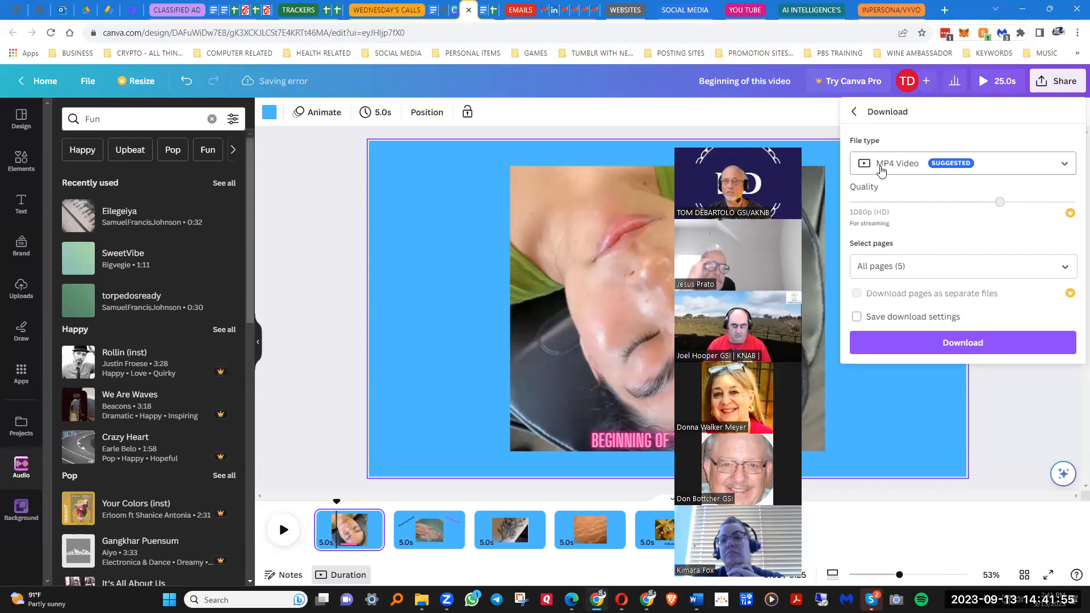
Switch to the Google Docs guide and read its instructions for downloading the design as an MP4 video.
click(440, 10)
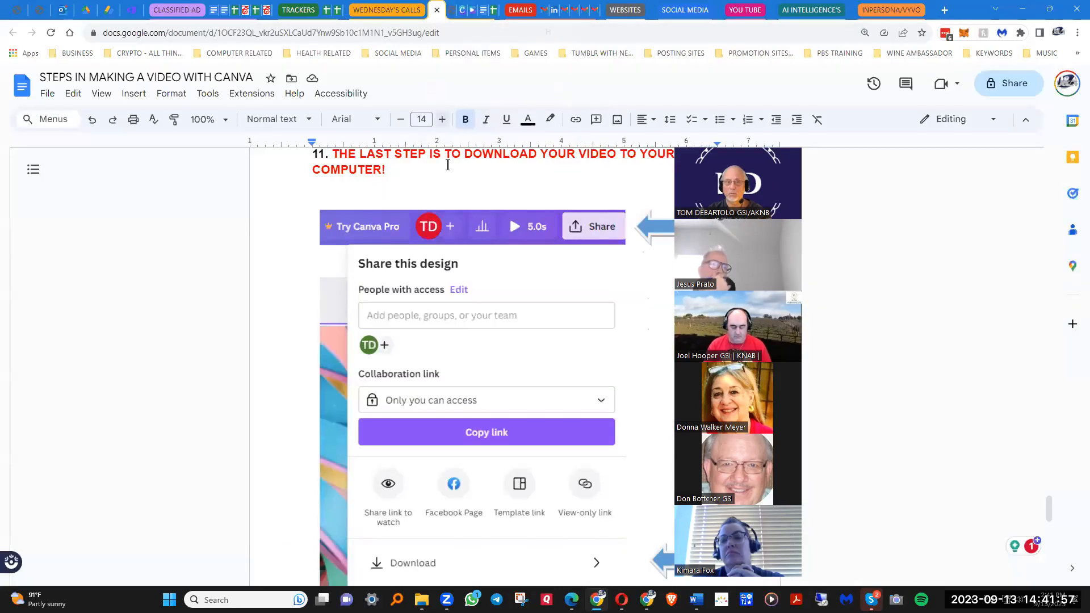
scroll(616, 372, down, 5)
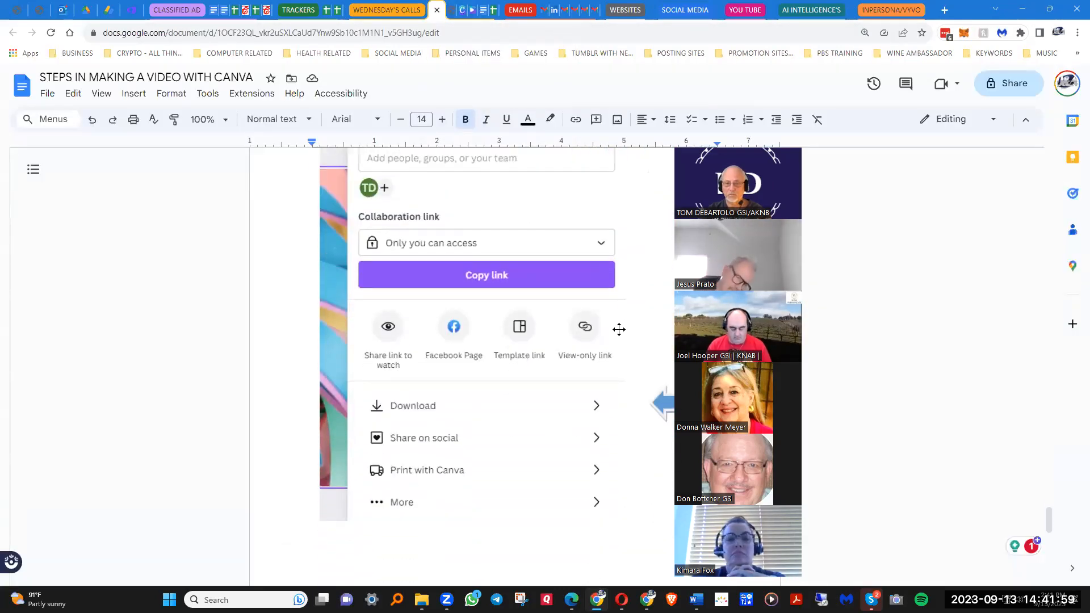
scroll(618, 327, down, 4)
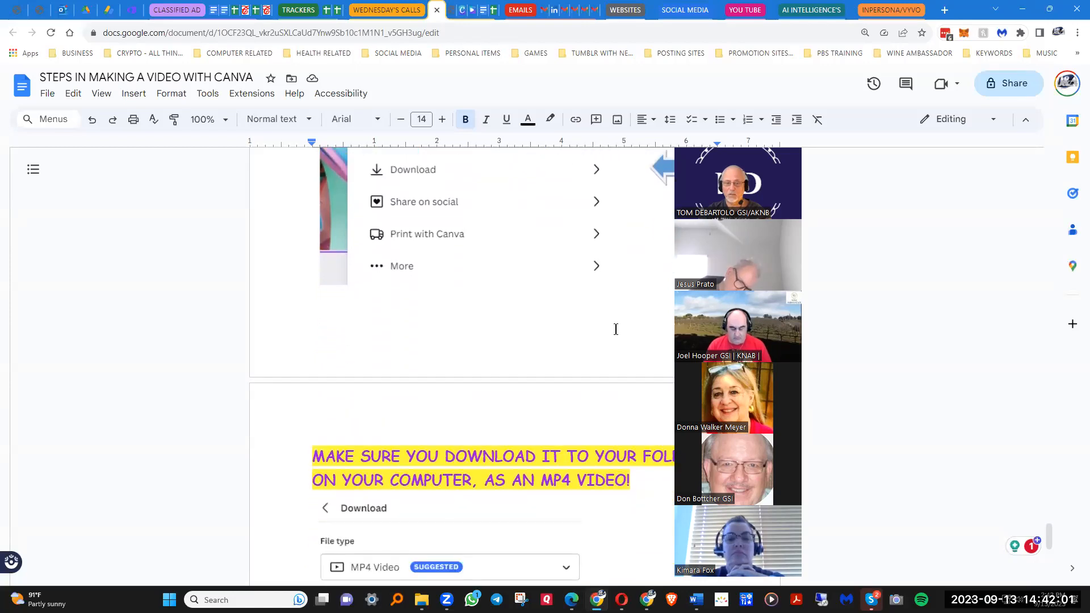
scroll(613, 325, down, 3)
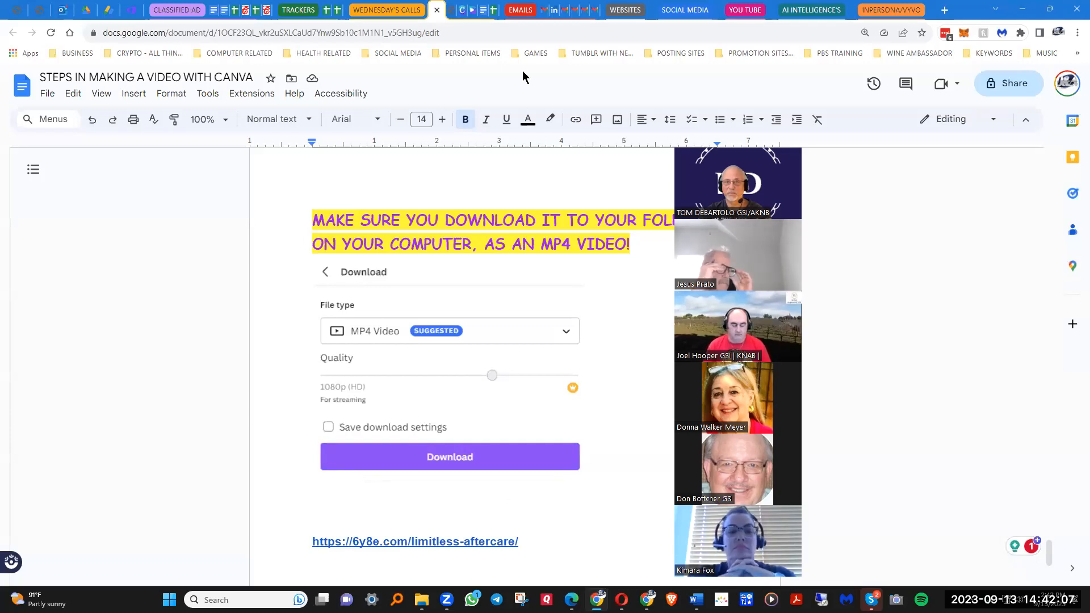
Return to Canva and start downloading all pages of the design as an MP4 video.
click(472, 10)
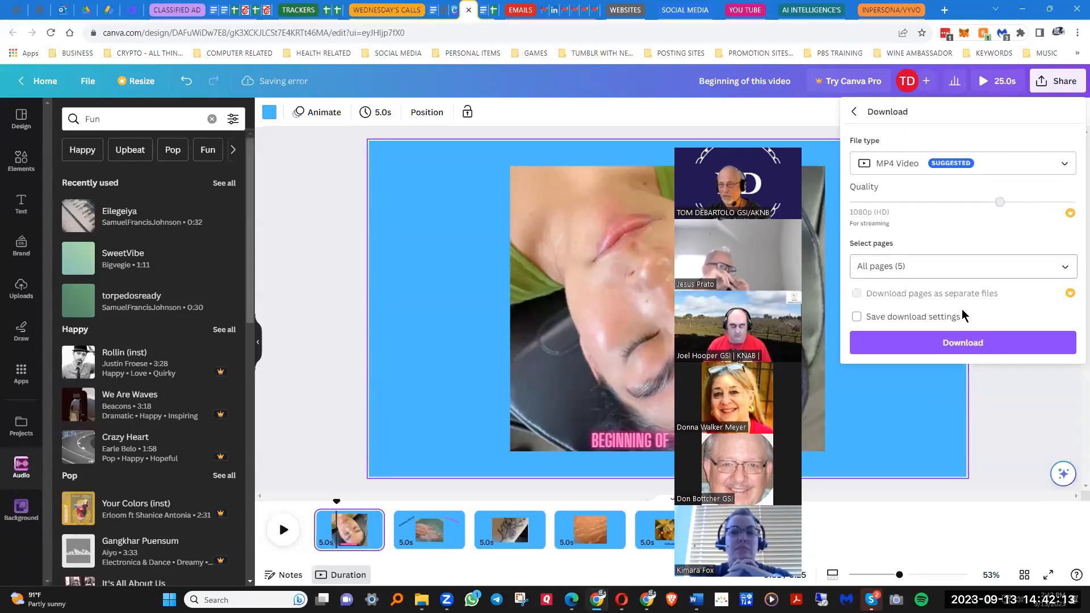
click(969, 347)
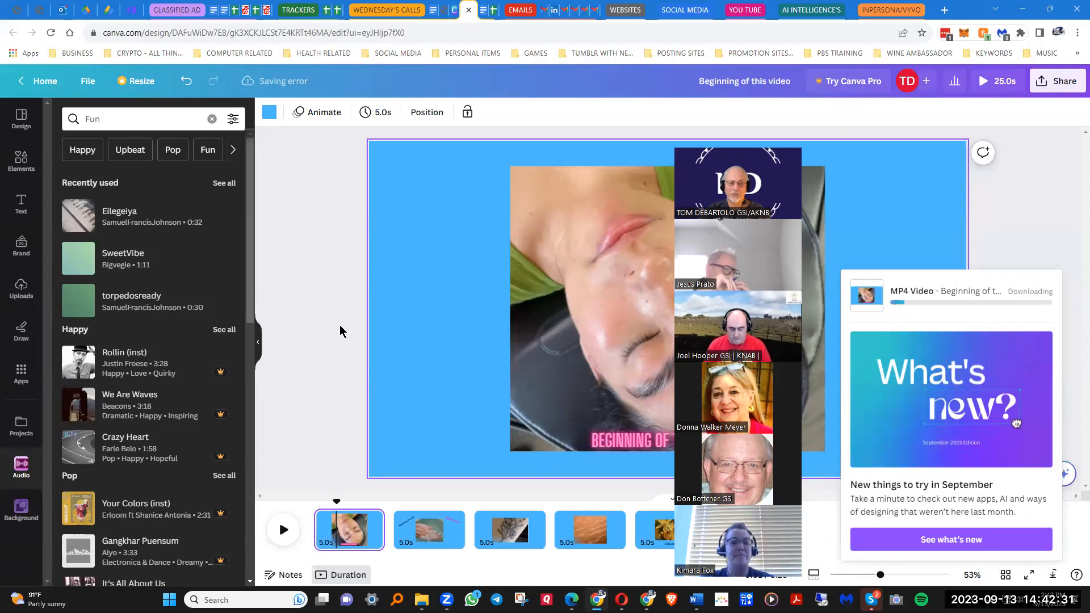
View the MIEL VIDEO folder in File Explorer, return to the browser and cancel saving the MP4 file.
mouse_move(423, 597)
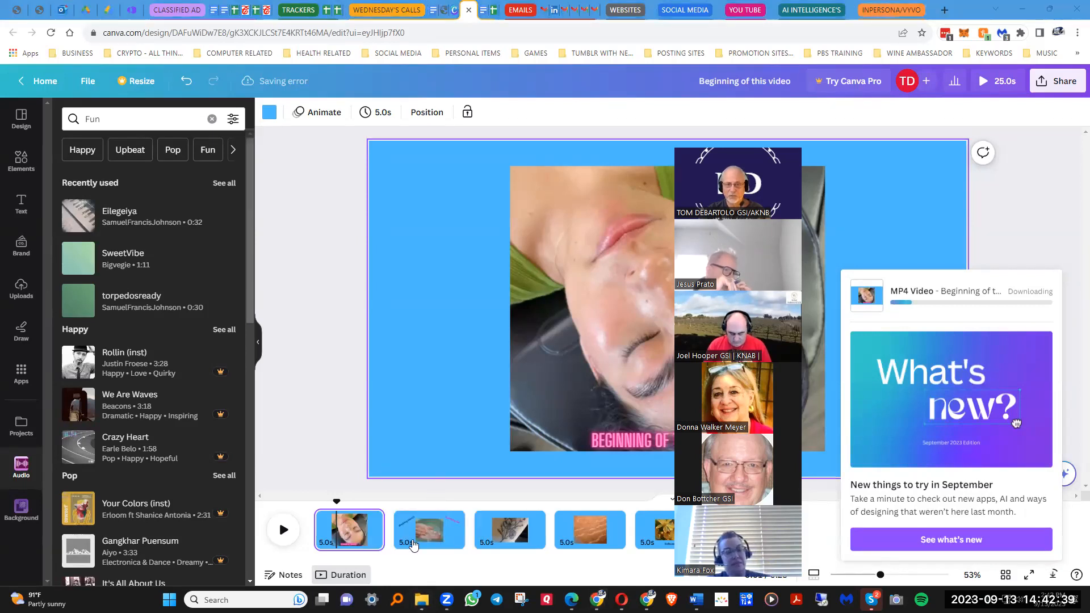
click(420, 537)
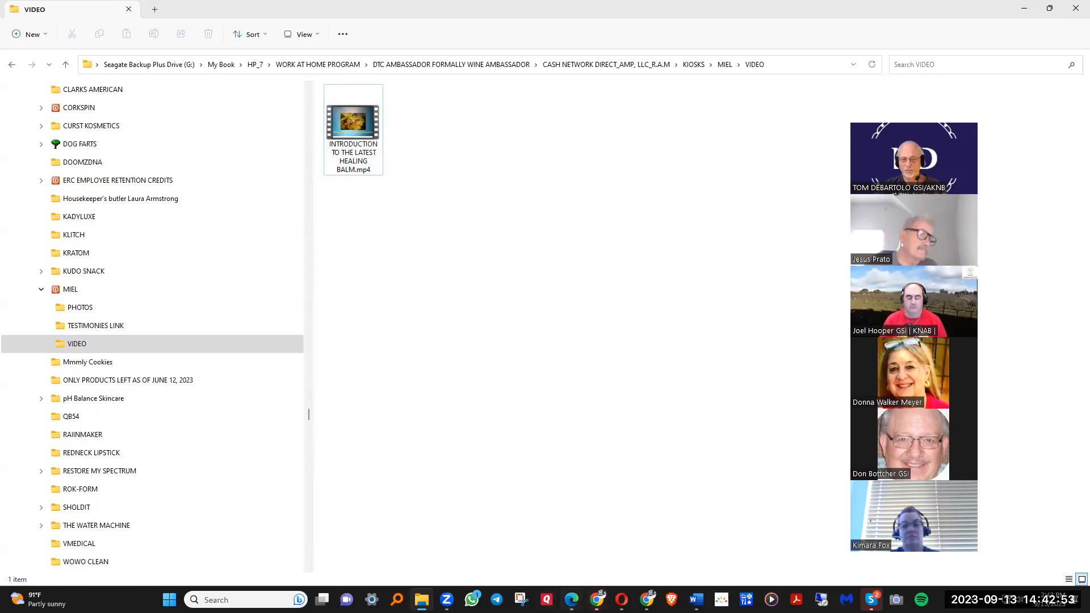
click(571, 599)
click(571, 600)
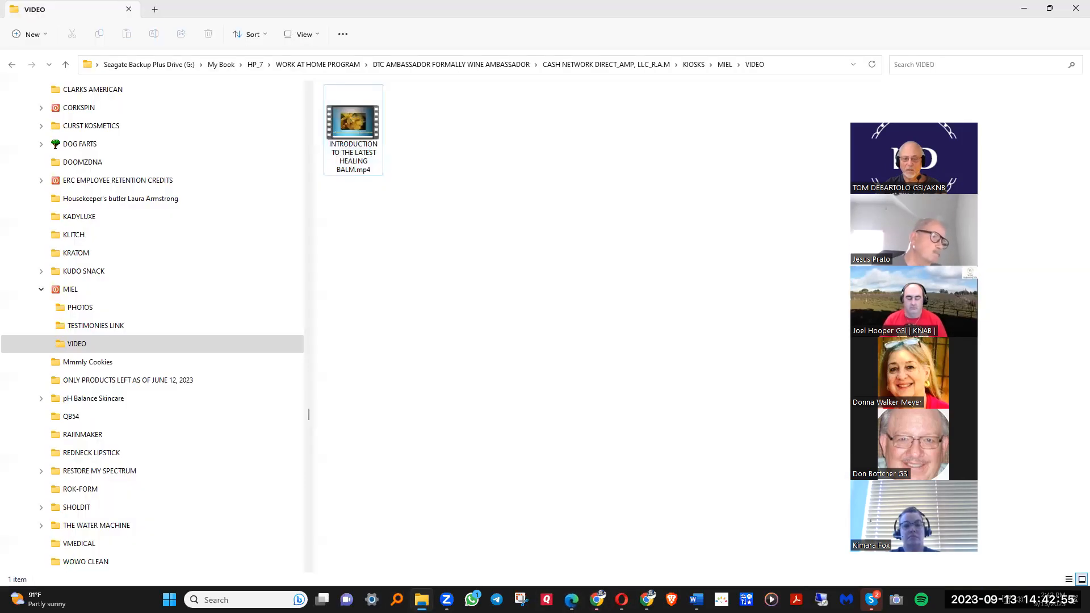
click(624, 539)
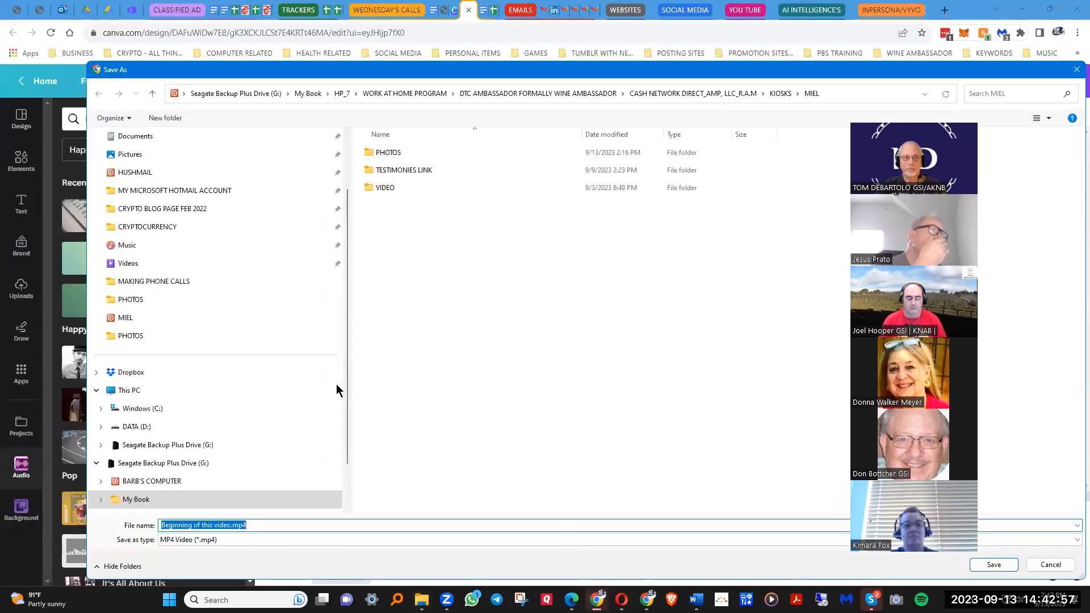
click(18, 11)
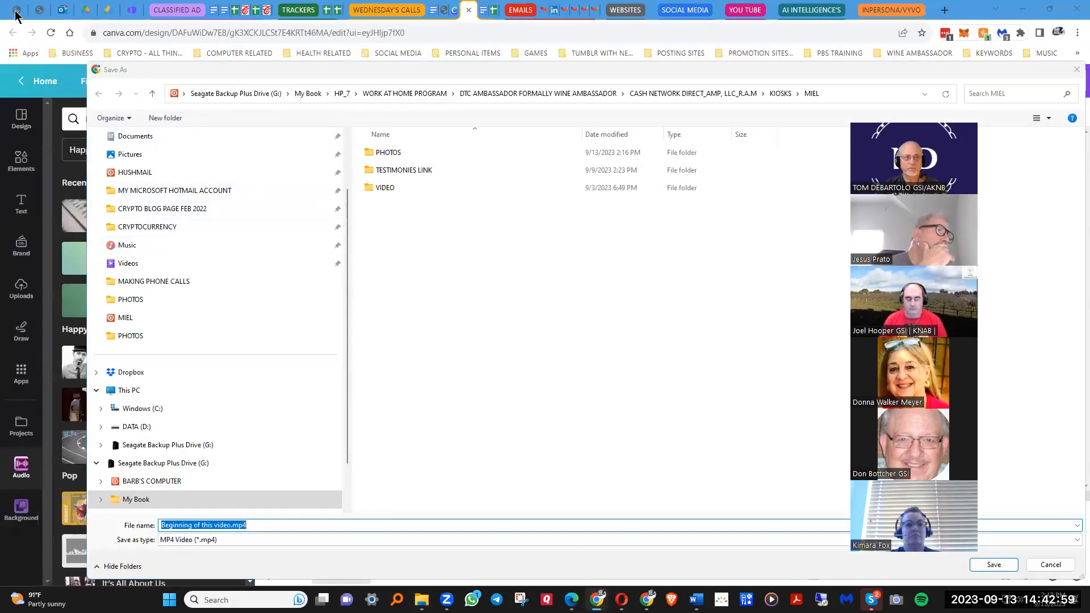
click(1077, 69)
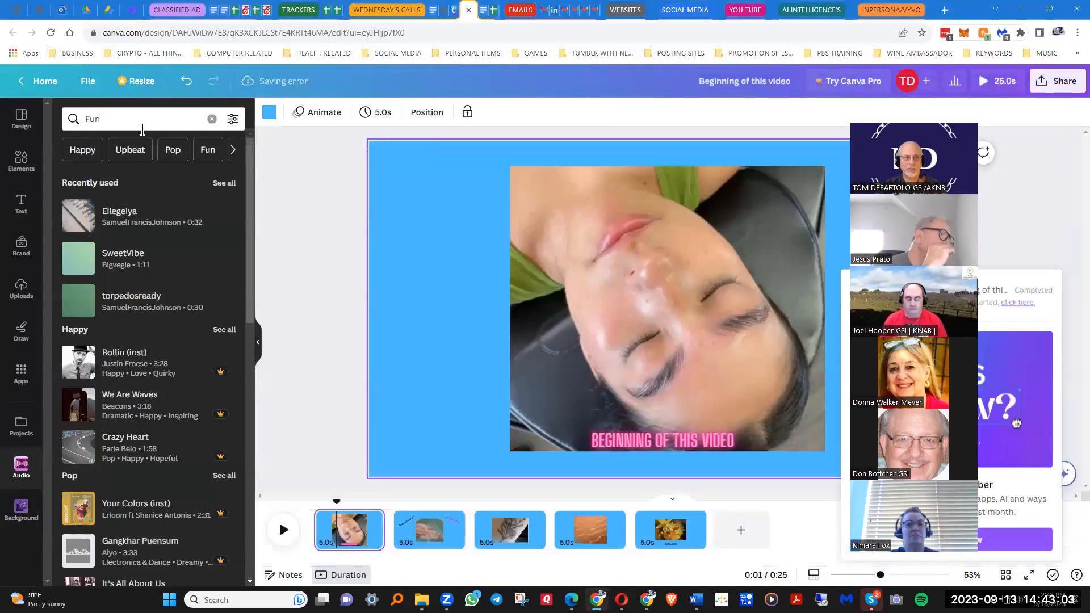
Switch to the LIMITLESS AFTERCARE blog page, play its embedded healing balm introduction video in full screen and exit full screen.
click(12, 9)
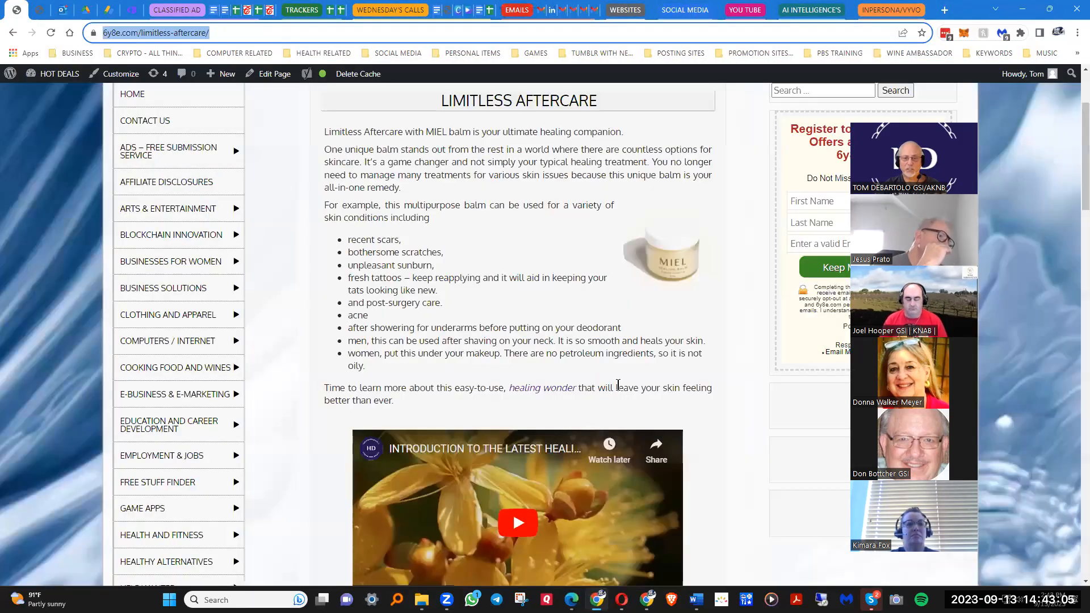
scroll(705, 328, down, 2)
scroll(705, 328, down, 3)
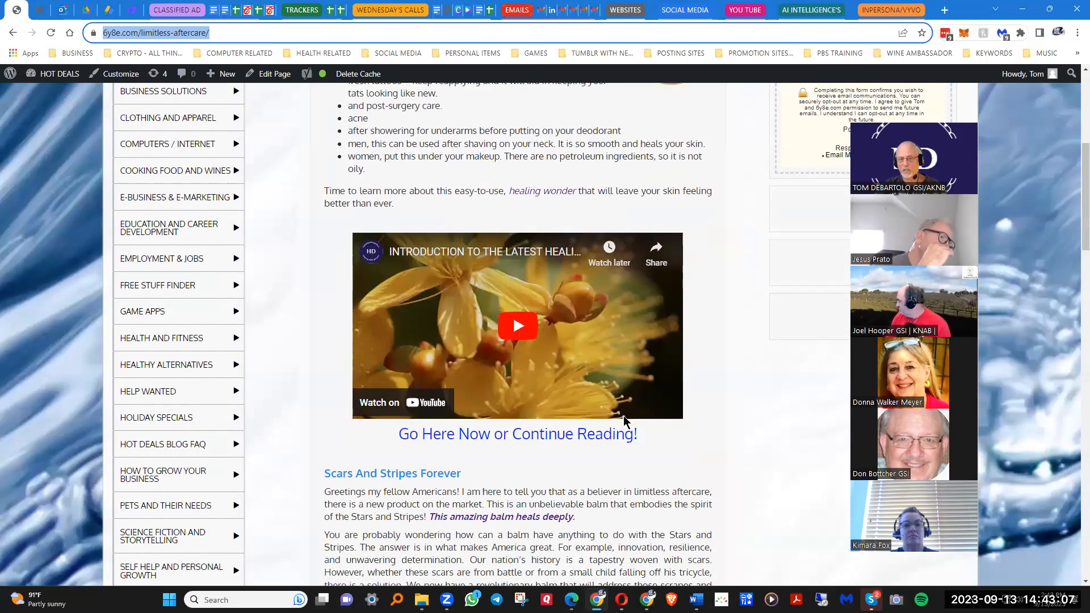
click(515, 340)
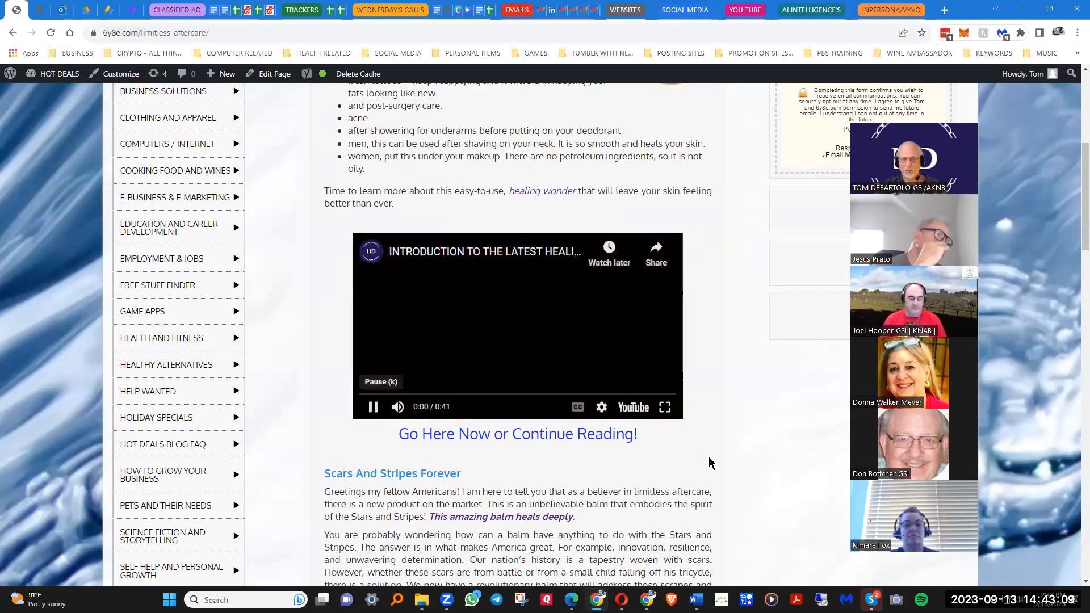
key(f)
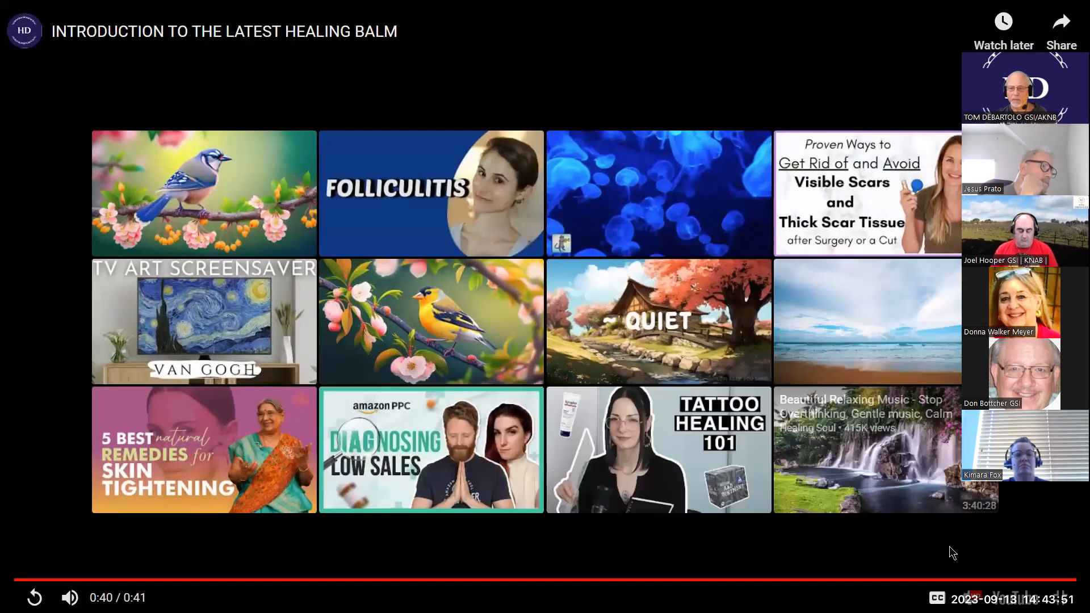
click(1062, 598)
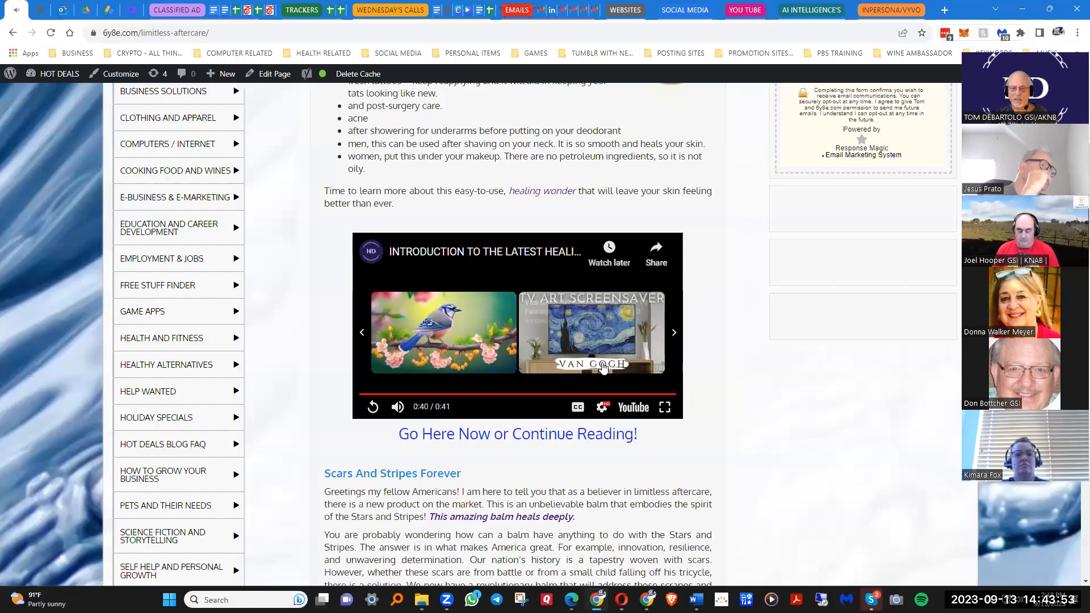